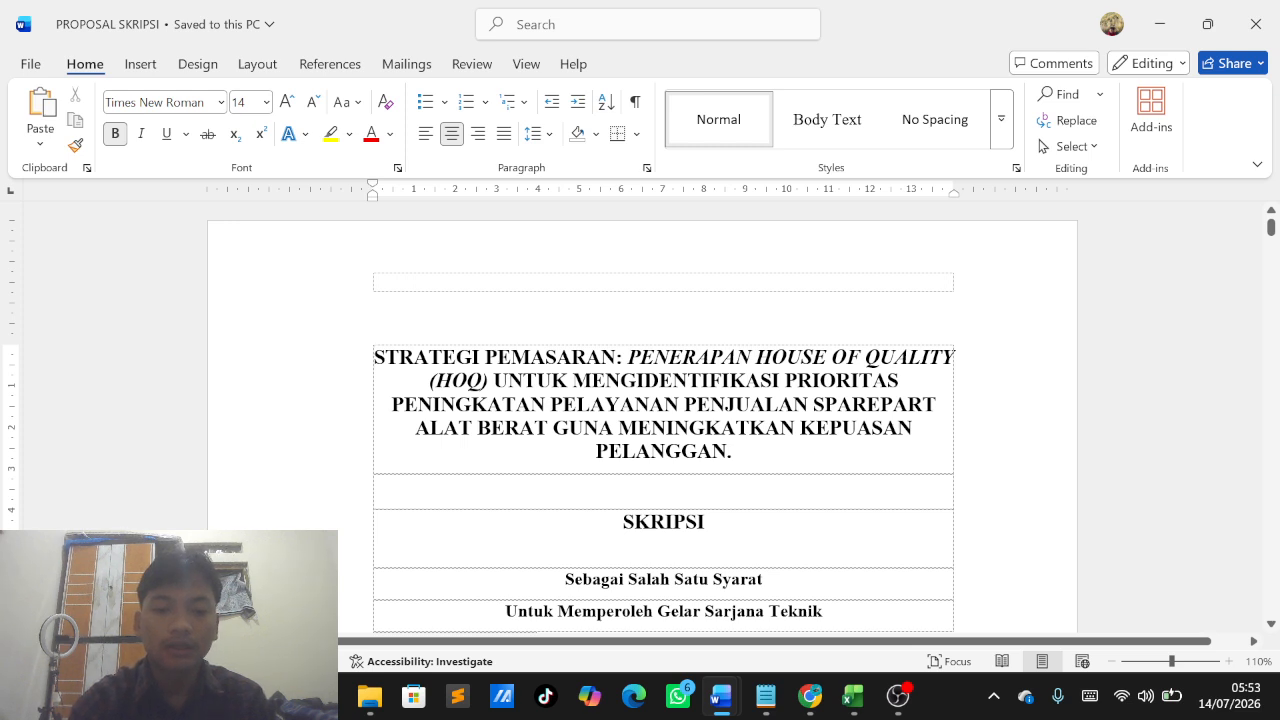
Step: Modify the Heading 1 style for the BAB I PENDAHULUAN chapter title to use Times New Roman at 12 pt
scroll(727, 500, down, 4)
scroll(727, 500, down, 2)
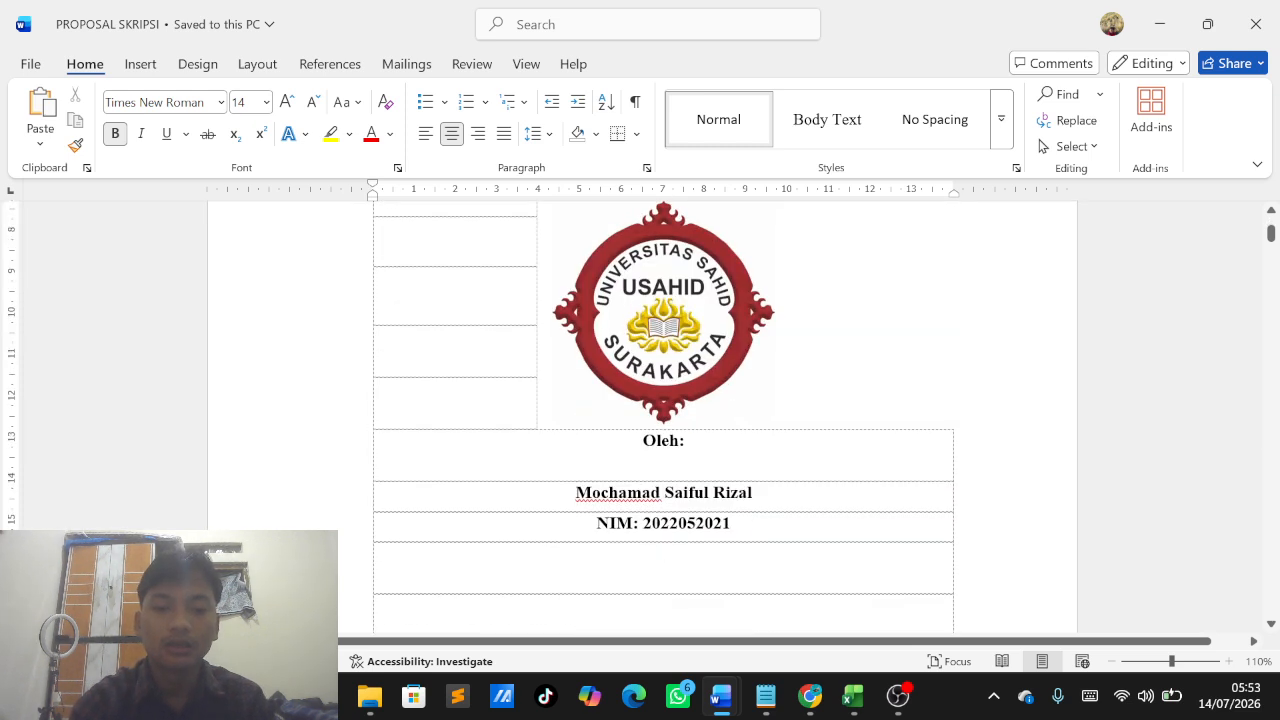
scroll(663, 418, down, 10)
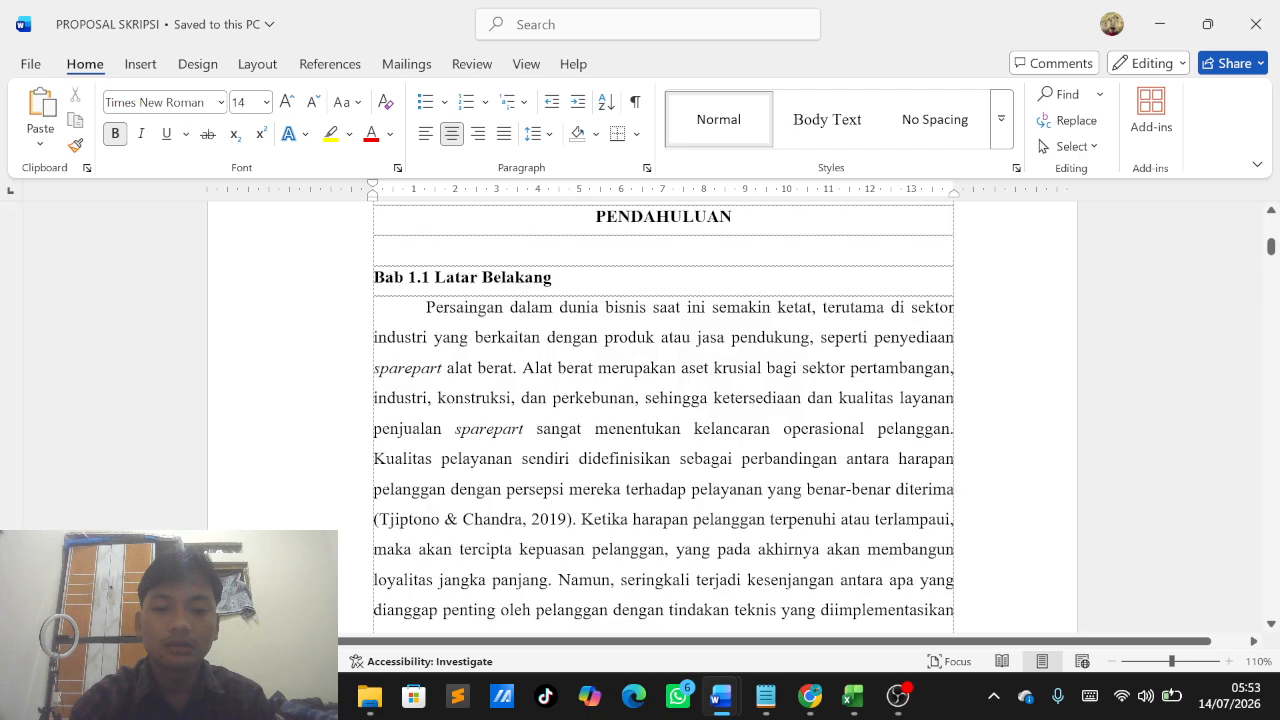
scroll(663, 418, up, 3)
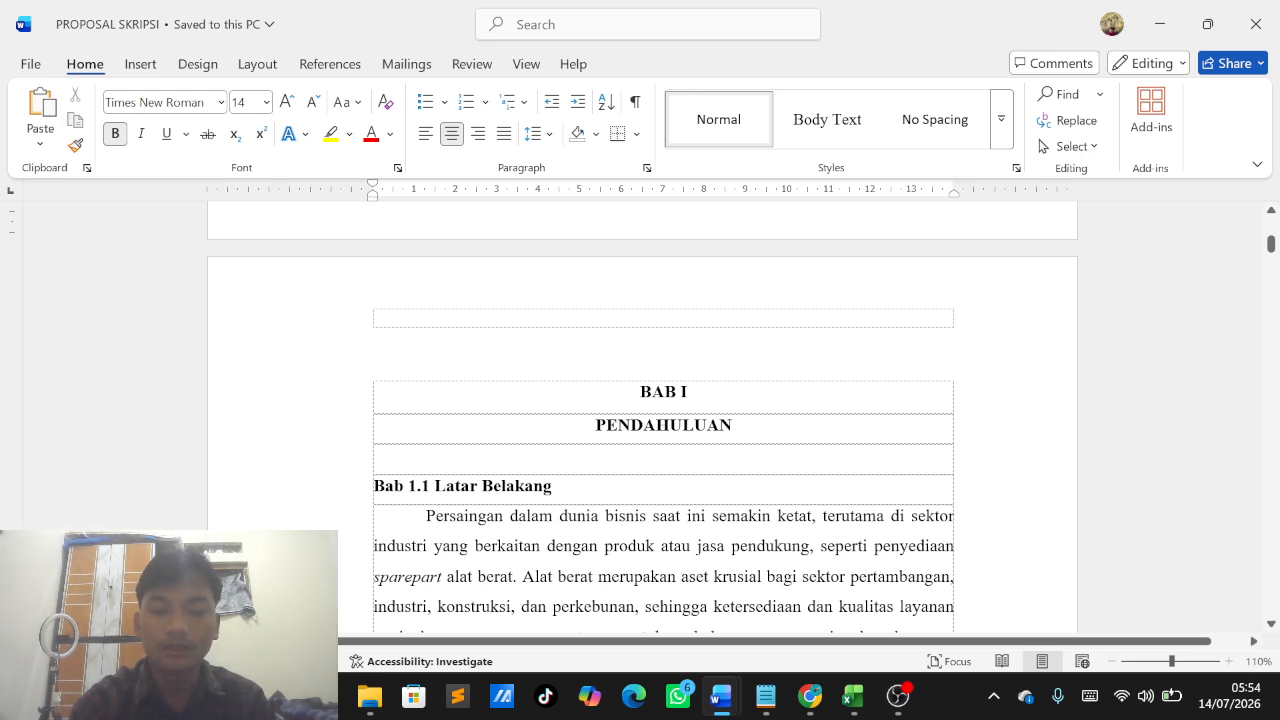
drag(640, 392, 740, 424)
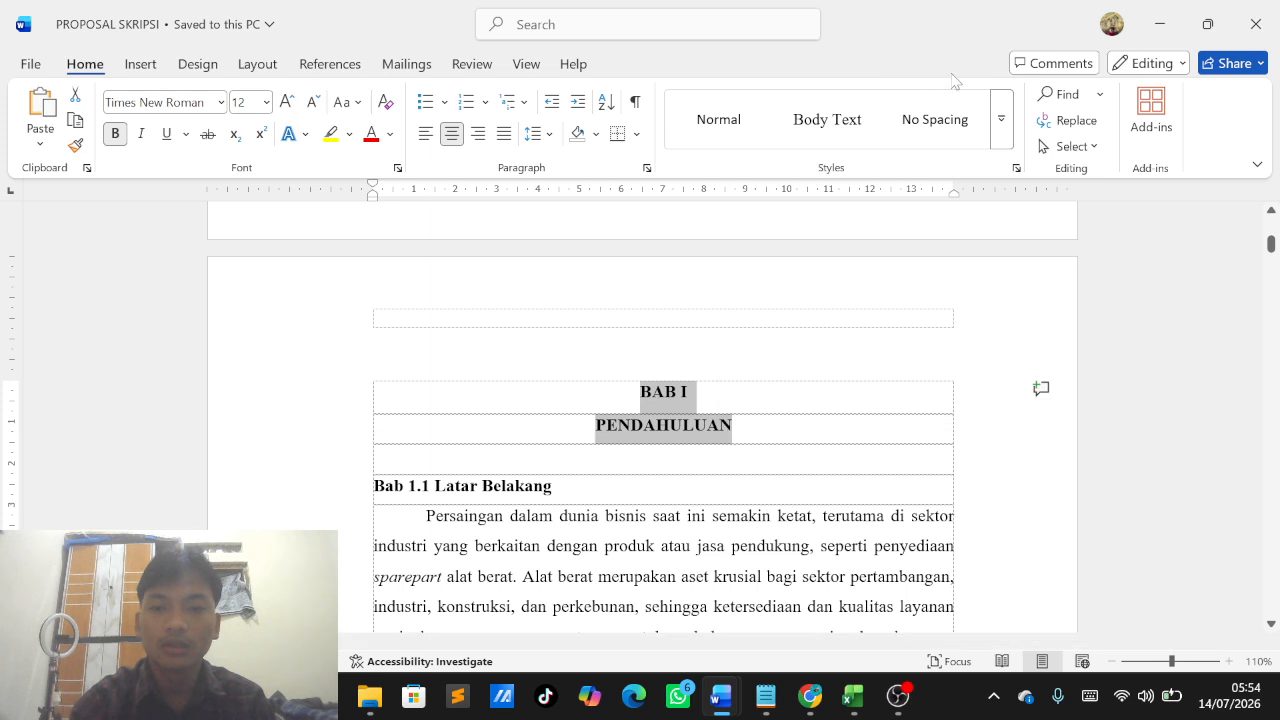
click(1004, 114)
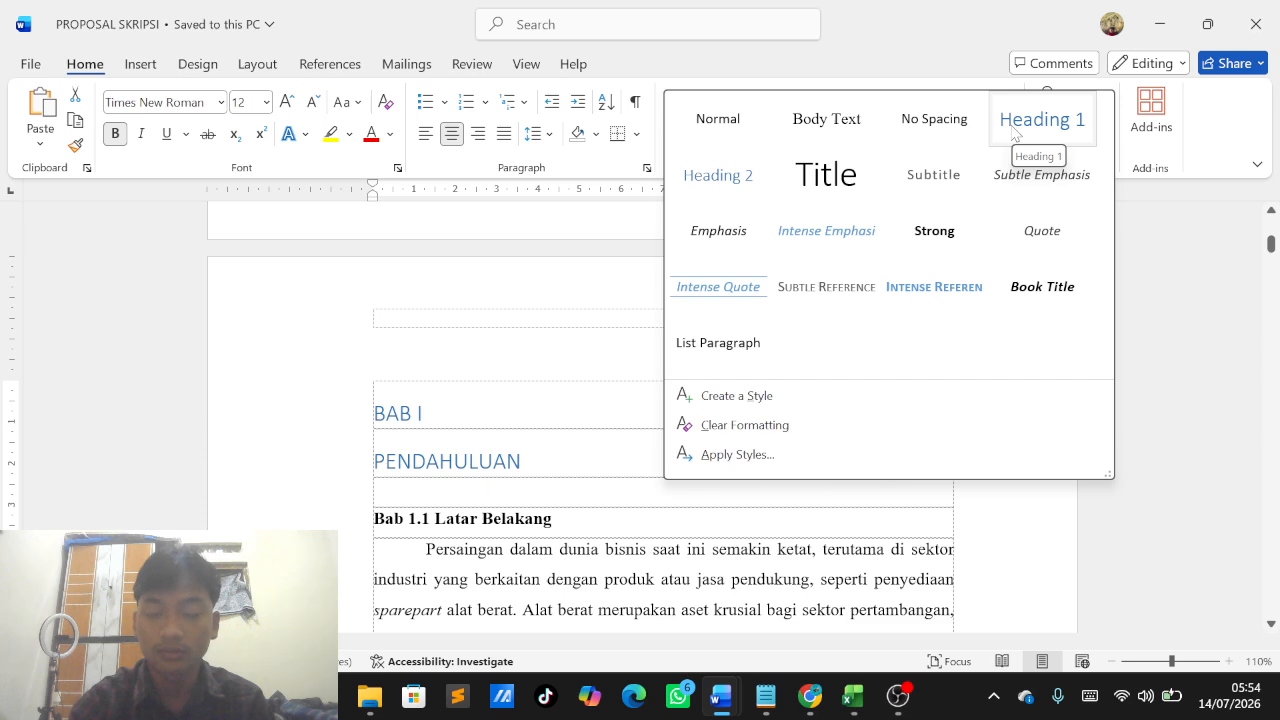
right_click(1013, 131)
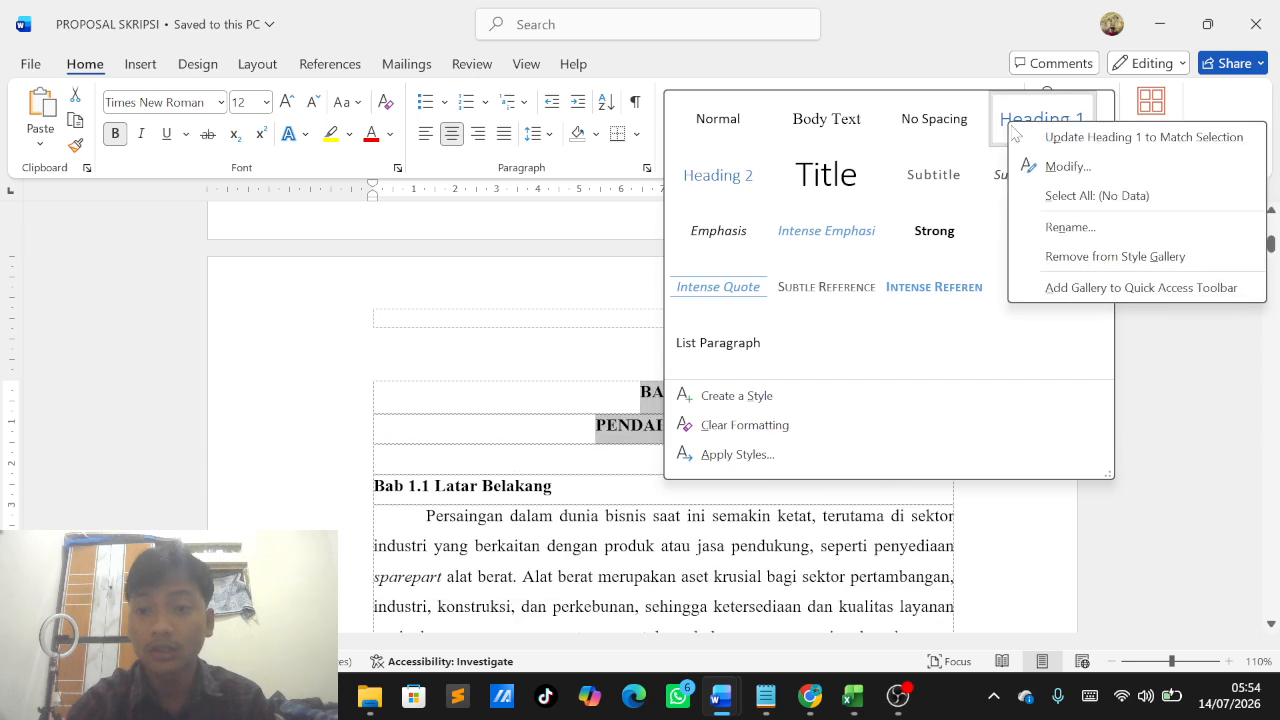
click(1066, 167)
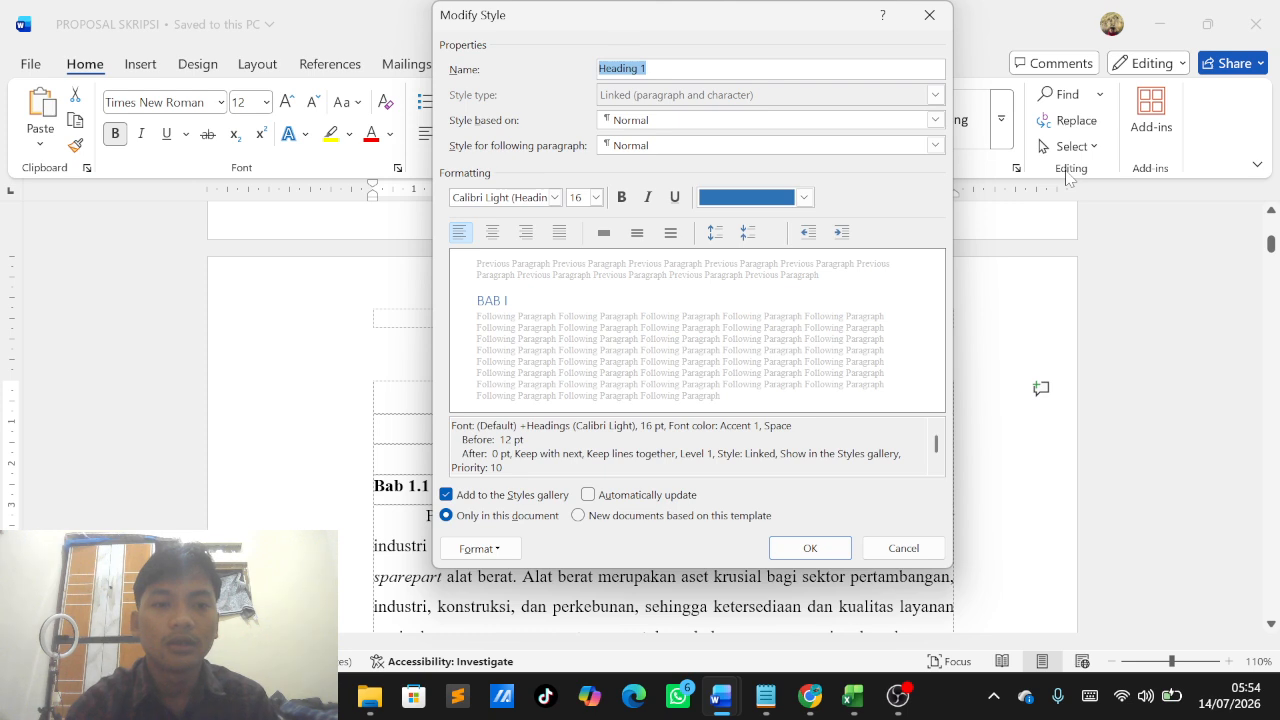
click(555, 197)
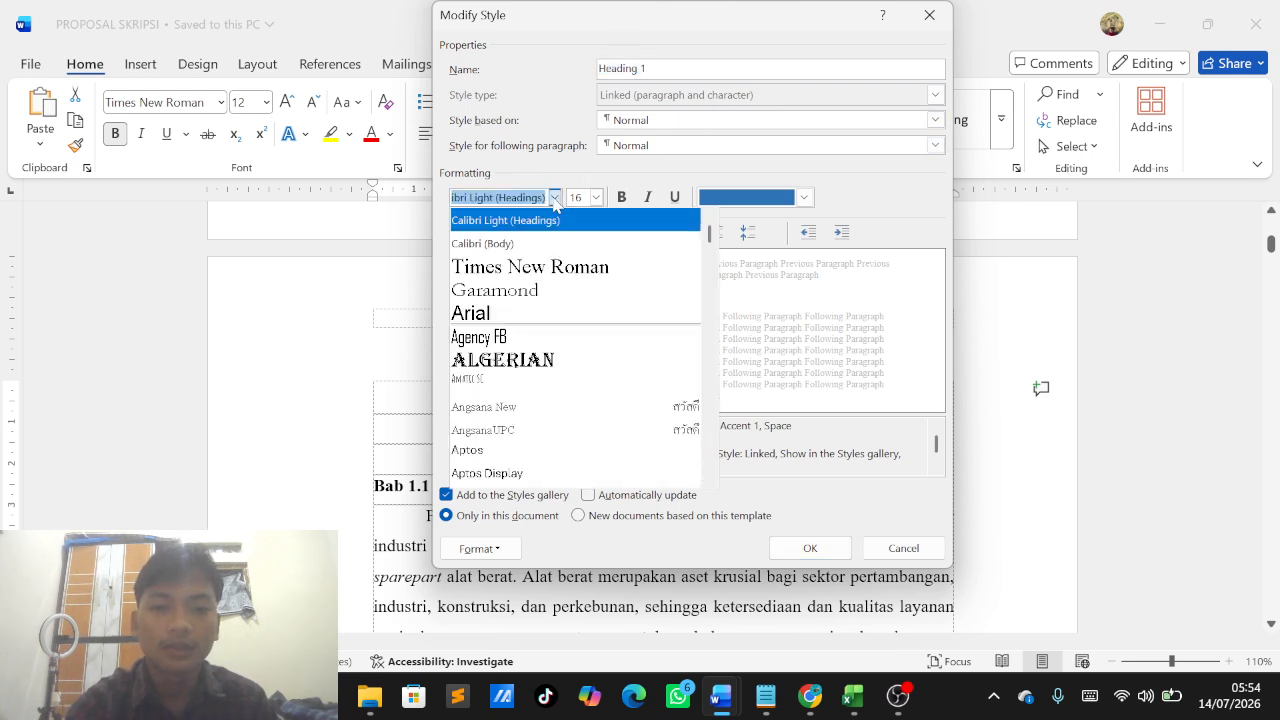
click(538, 265)
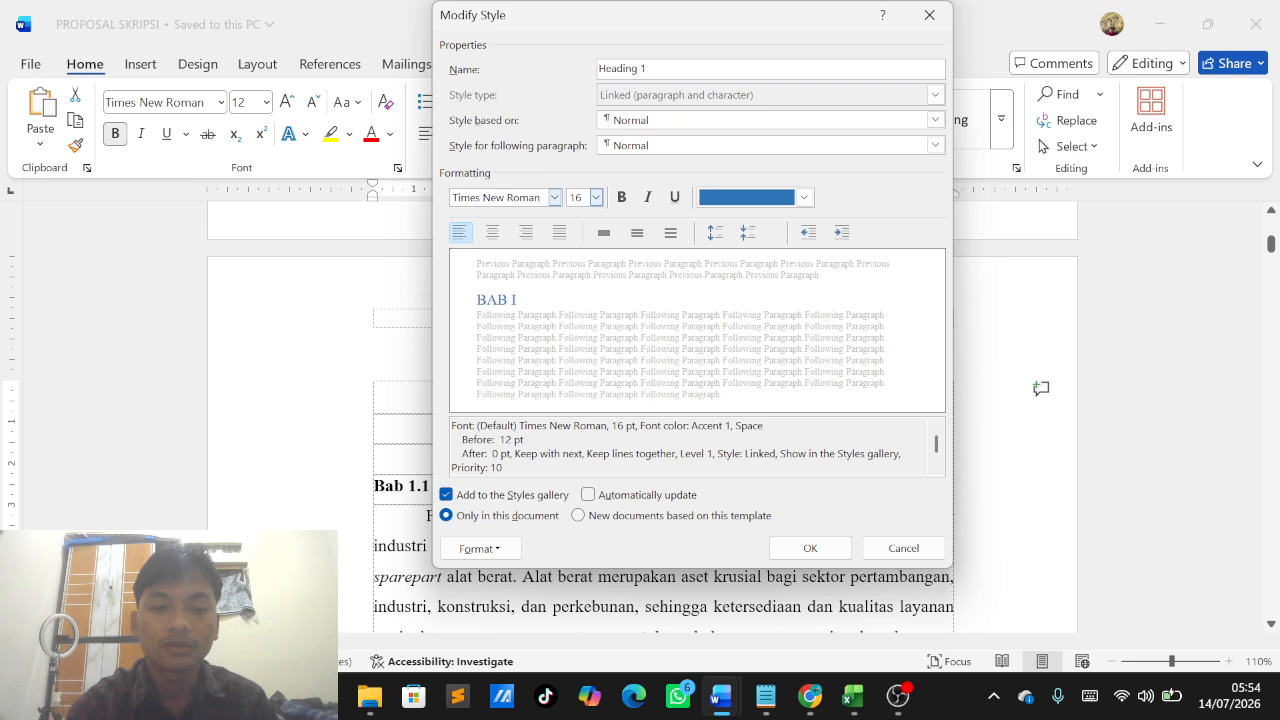
click(577, 197)
text(12)
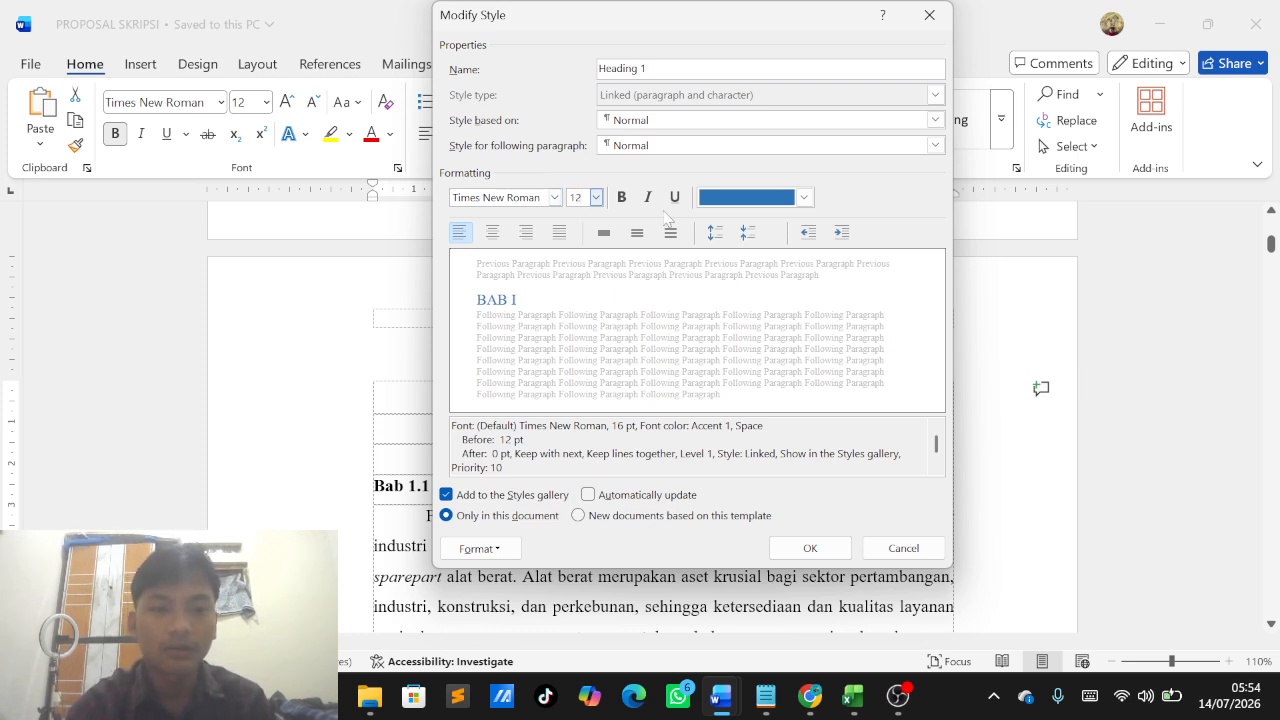
Step: Make the Heading 1 style bold with black text and save the style changes
click(622, 200)
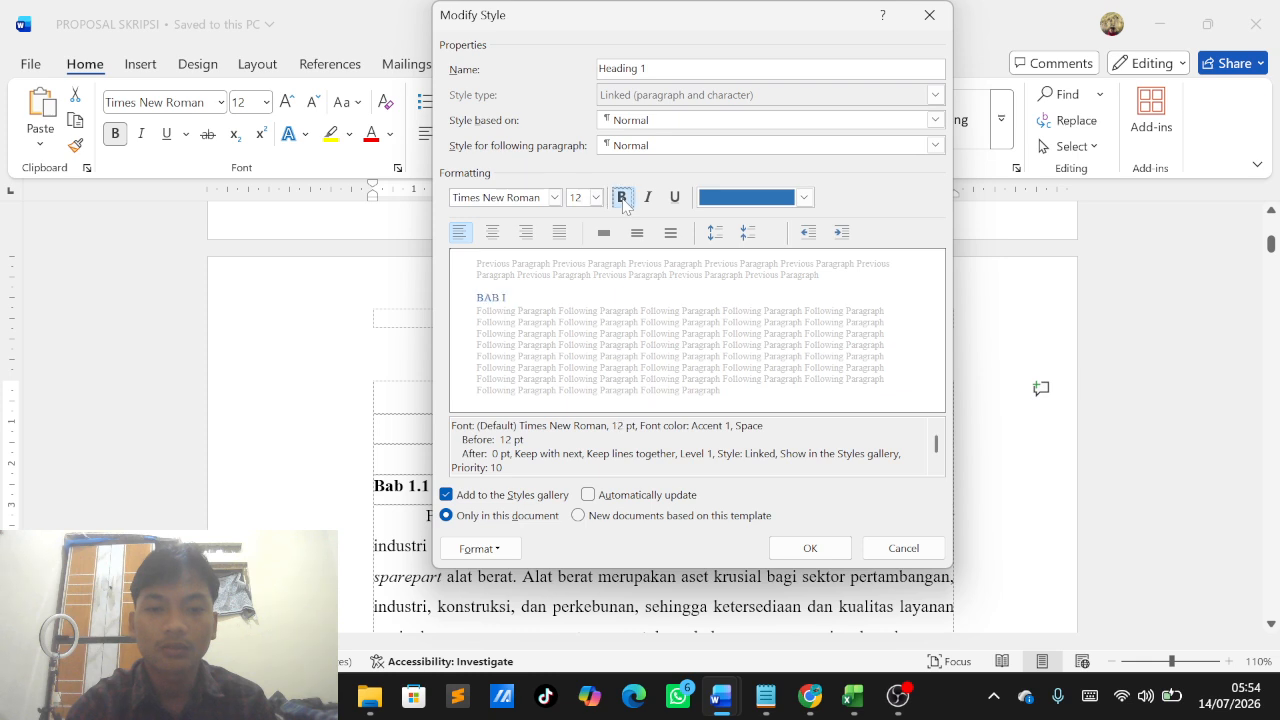
click(805, 199)
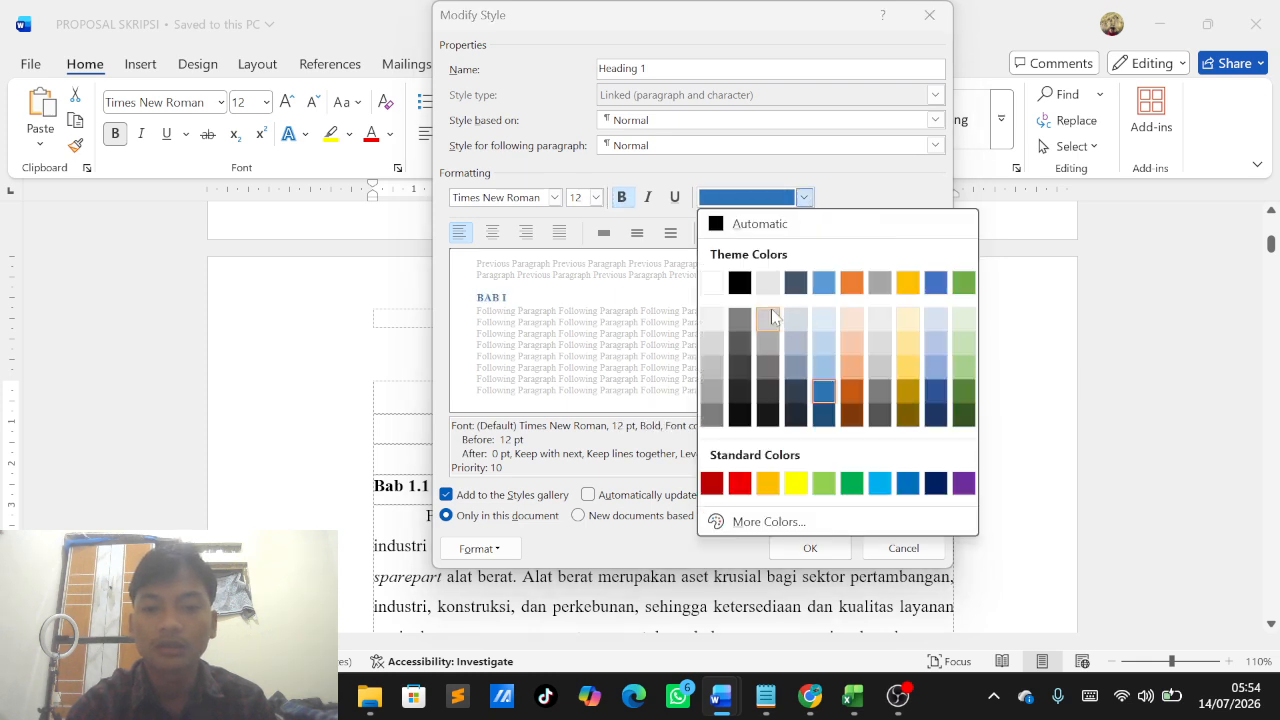
click(740, 284)
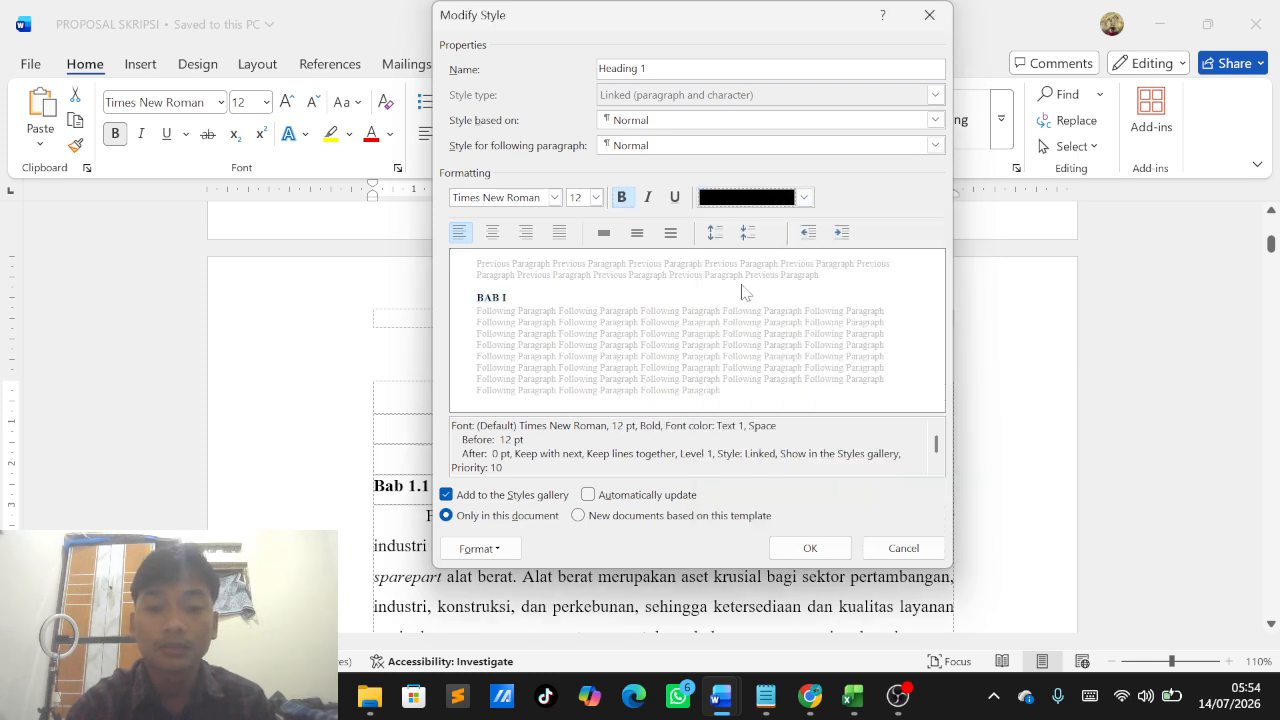
click(825, 557)
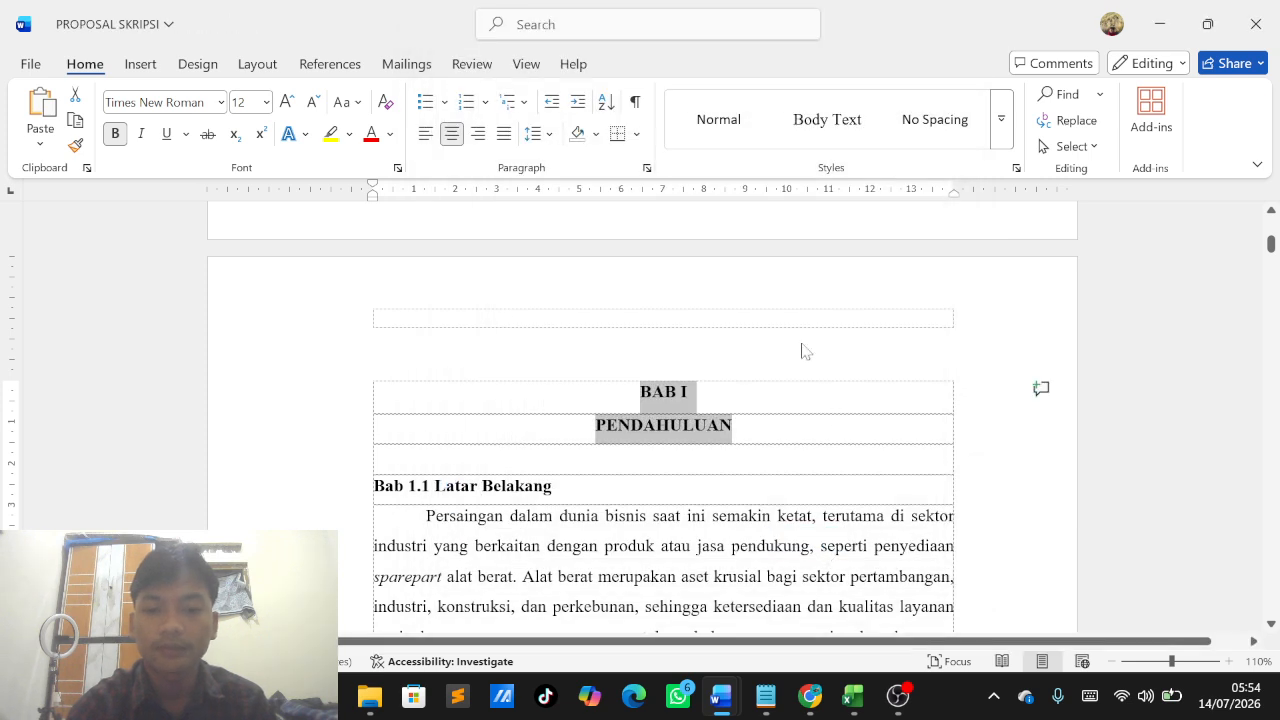
click(743, 341)
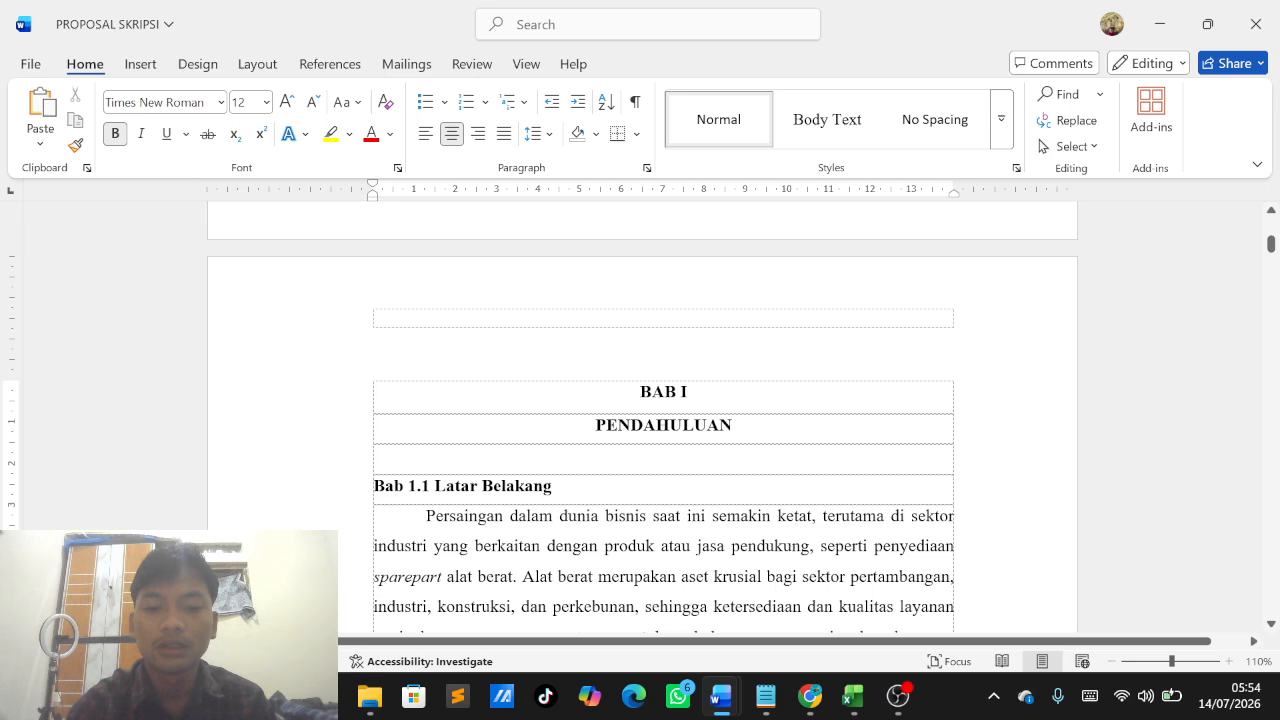
Step: Select the "Bab 1.1 Latar Belakang" subheading and modify the Heading 2 style to use the Times New Roman font
scroll(660, 420, down, 3)
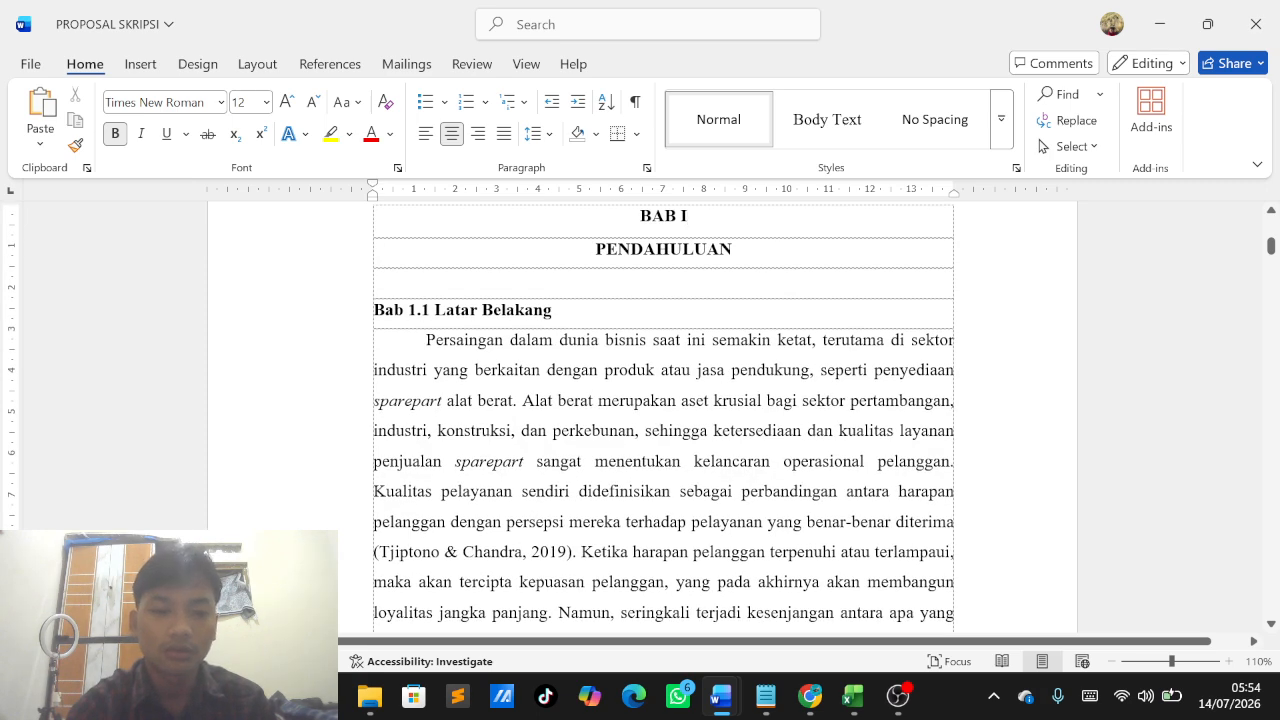
scroll(660, 420, up, 1)
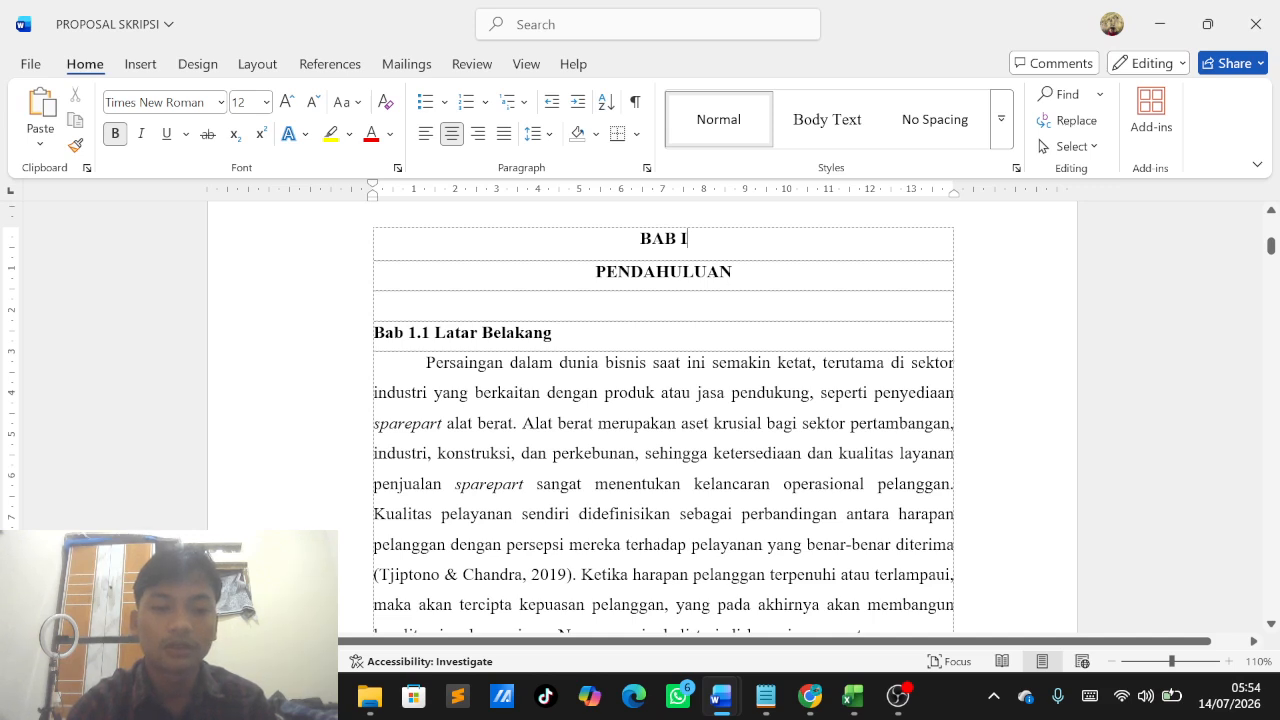
drag(375, 333, 560, 334)
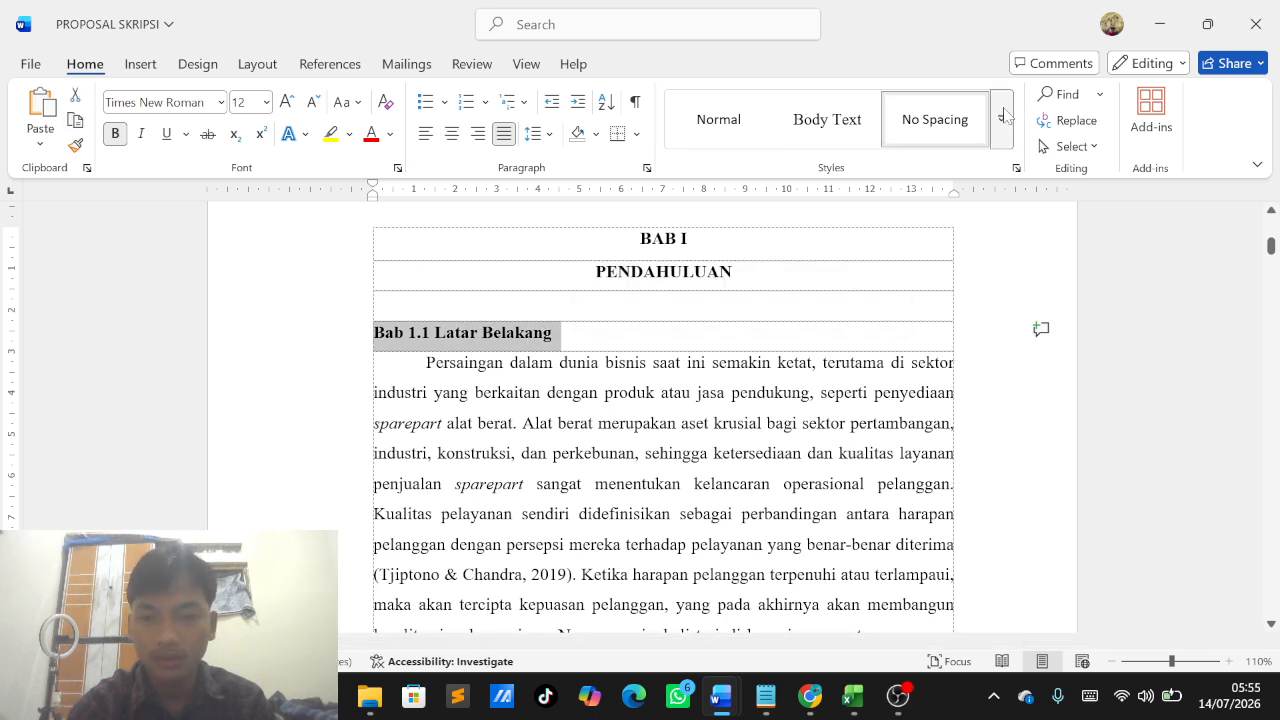
click(1002, 118)
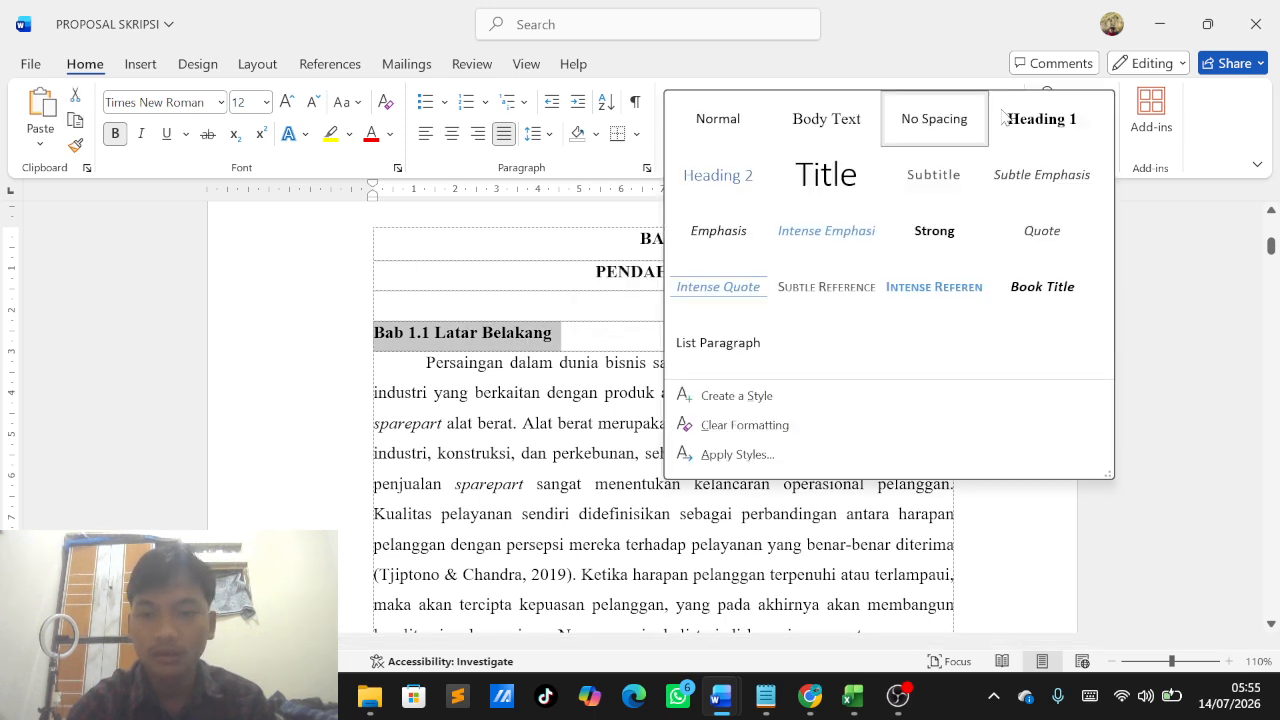
right_click(735, 180)
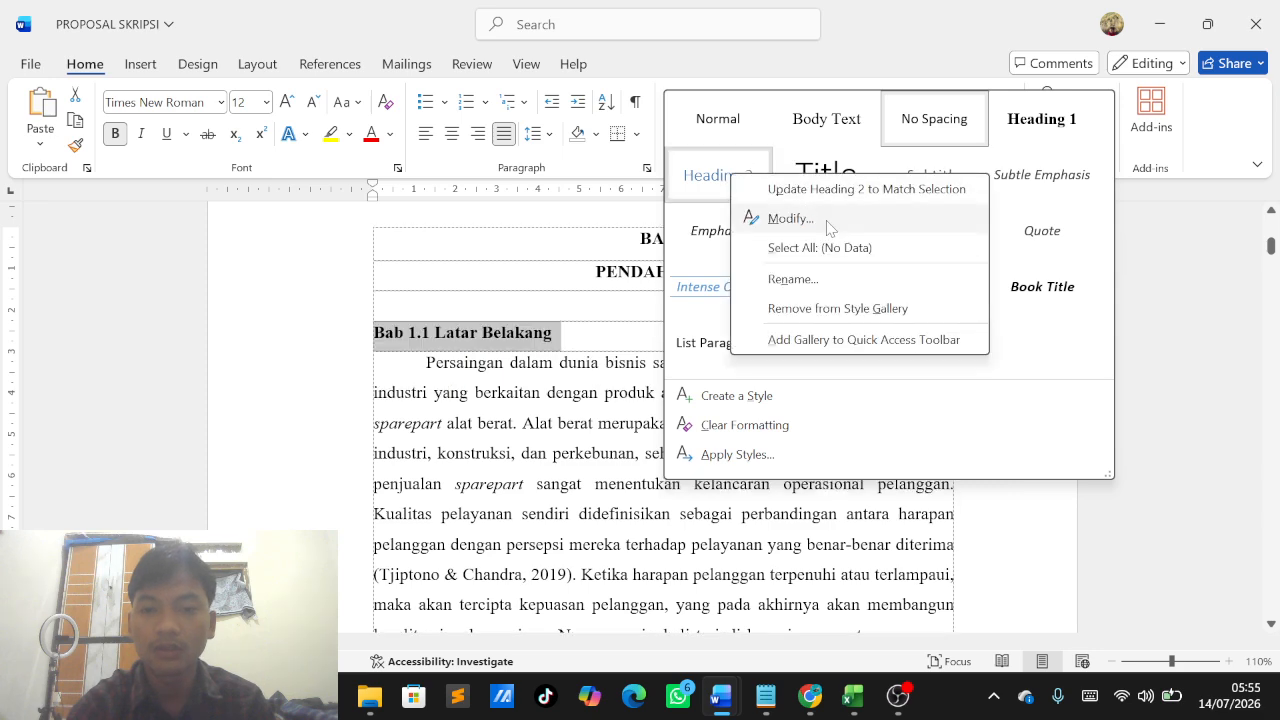
click(800, 217)
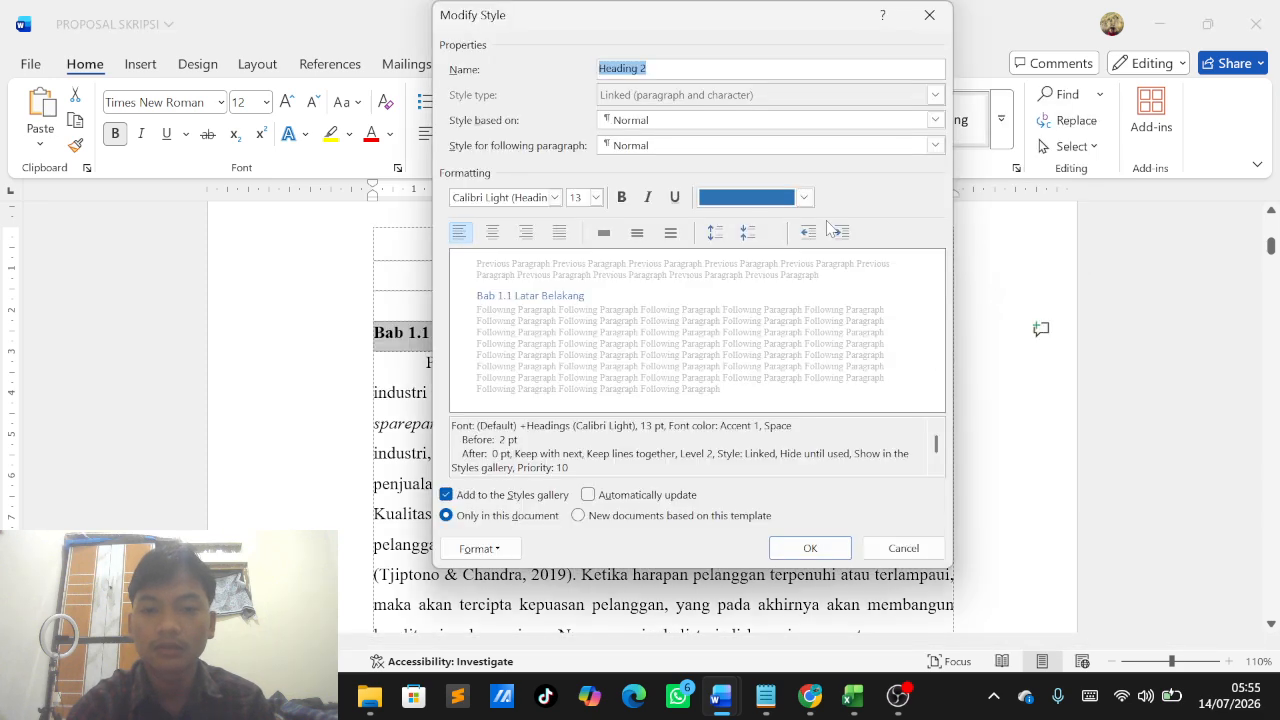
click(554, 197)
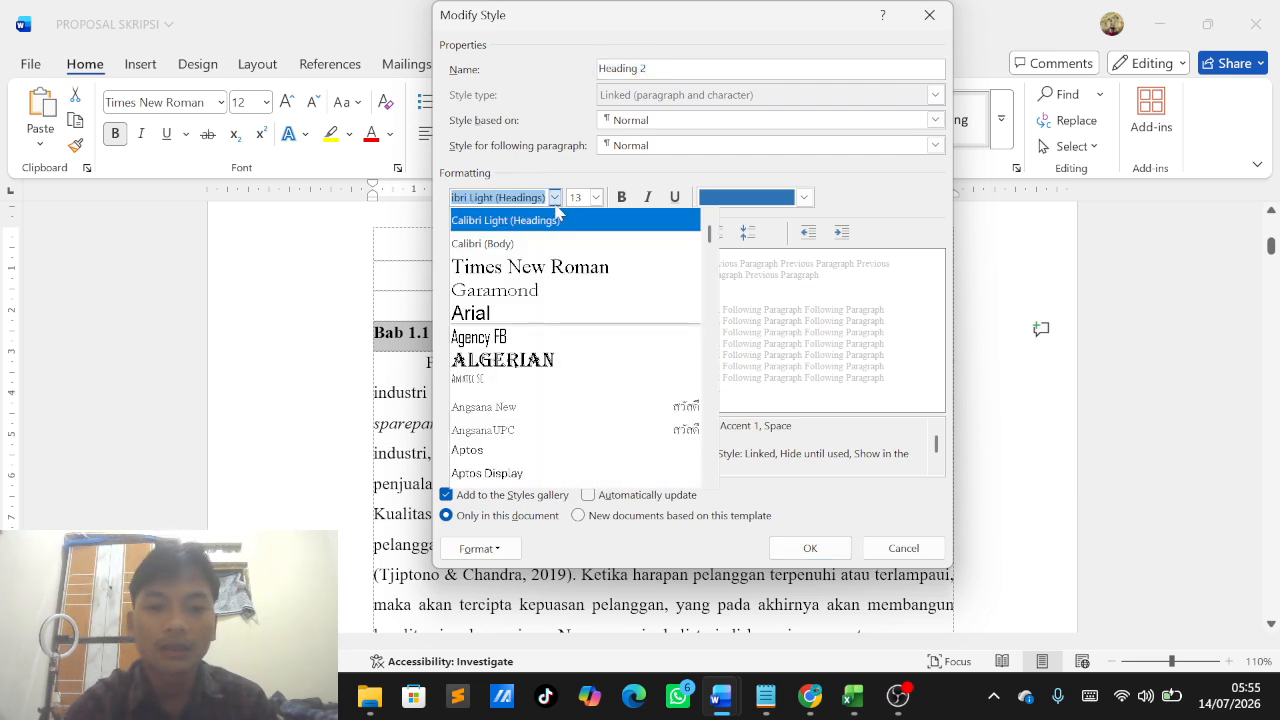
click(490, 270)
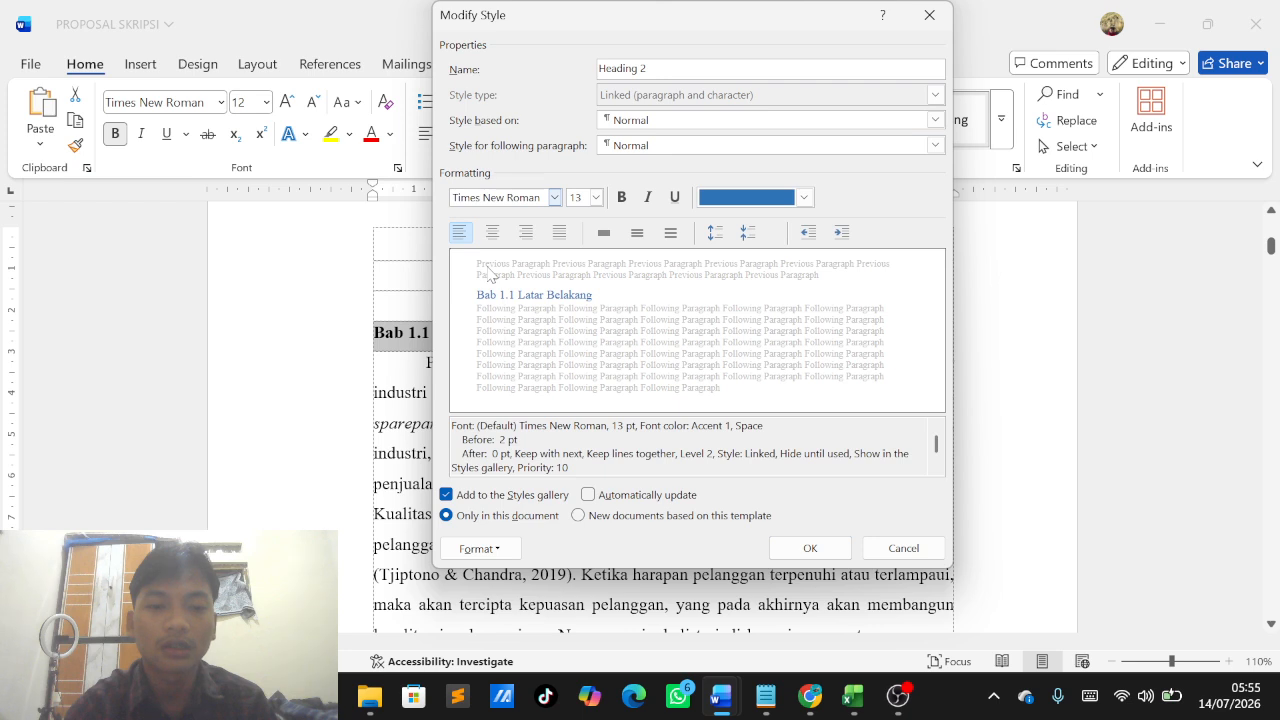
Step: Set the Heading 2 style to bold, 12 pt and black text, and save the style changes
click(622, 198)
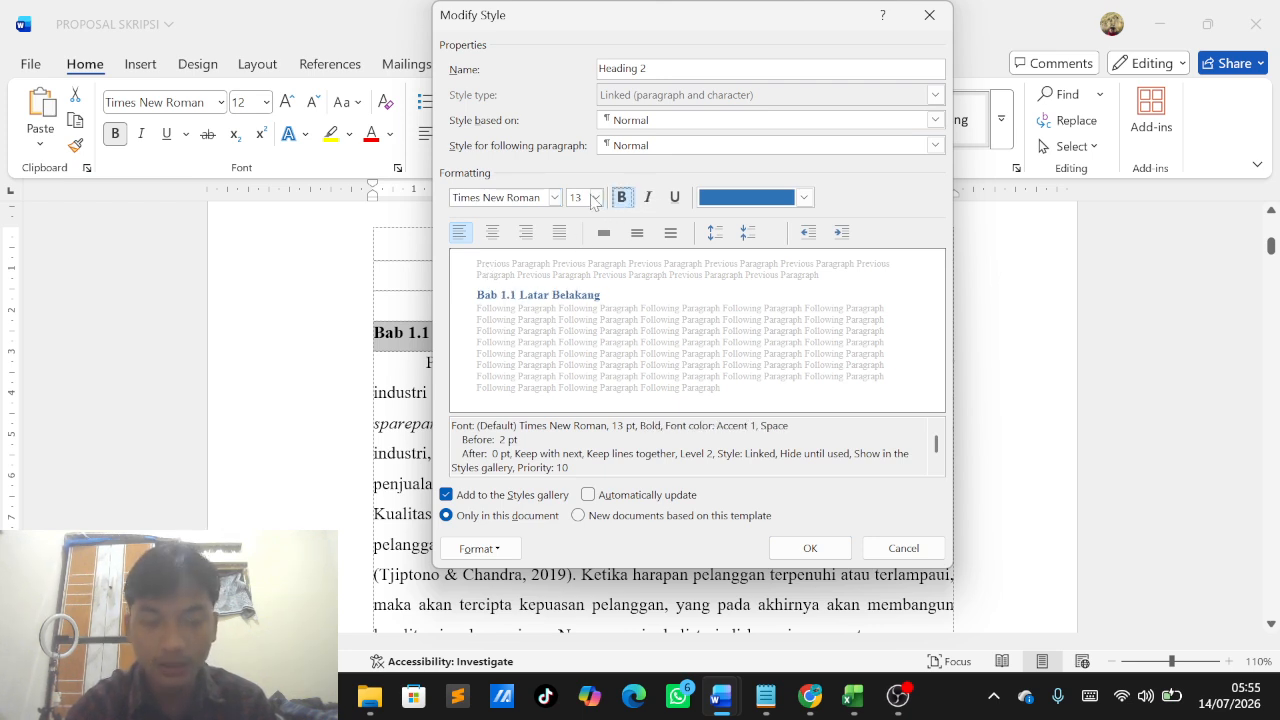
click(597, 198)
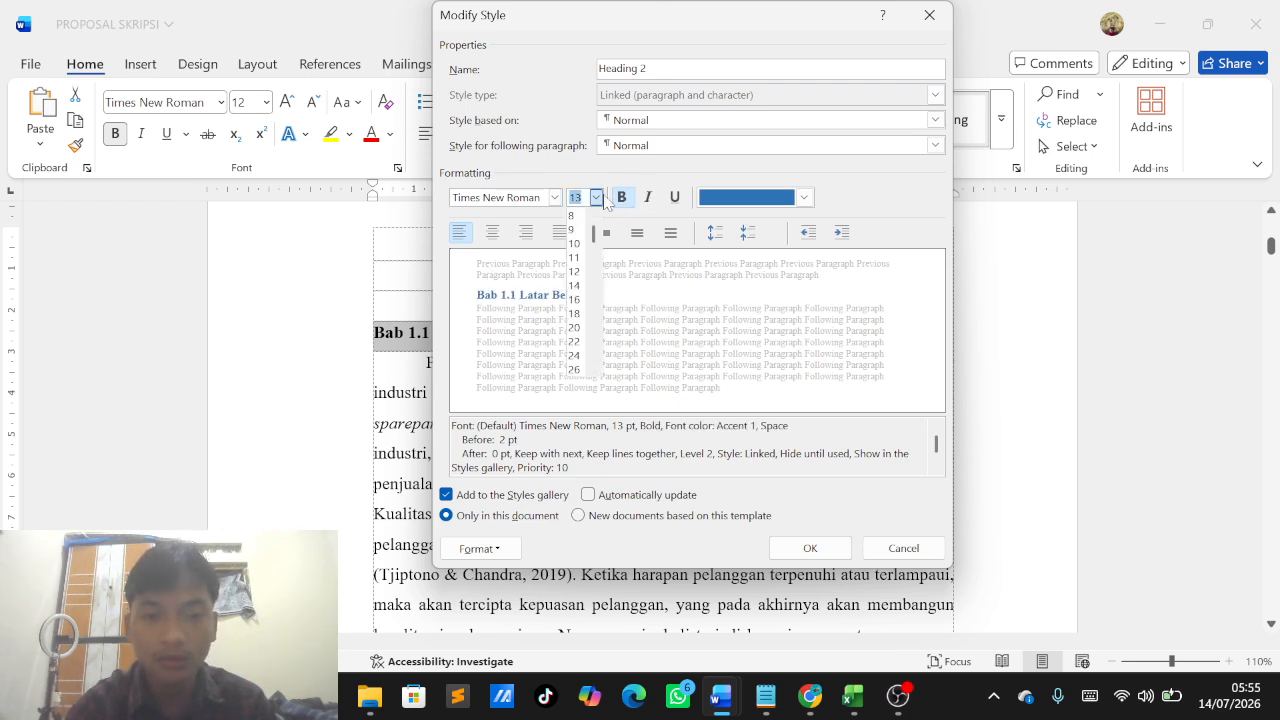
click(578, 272)
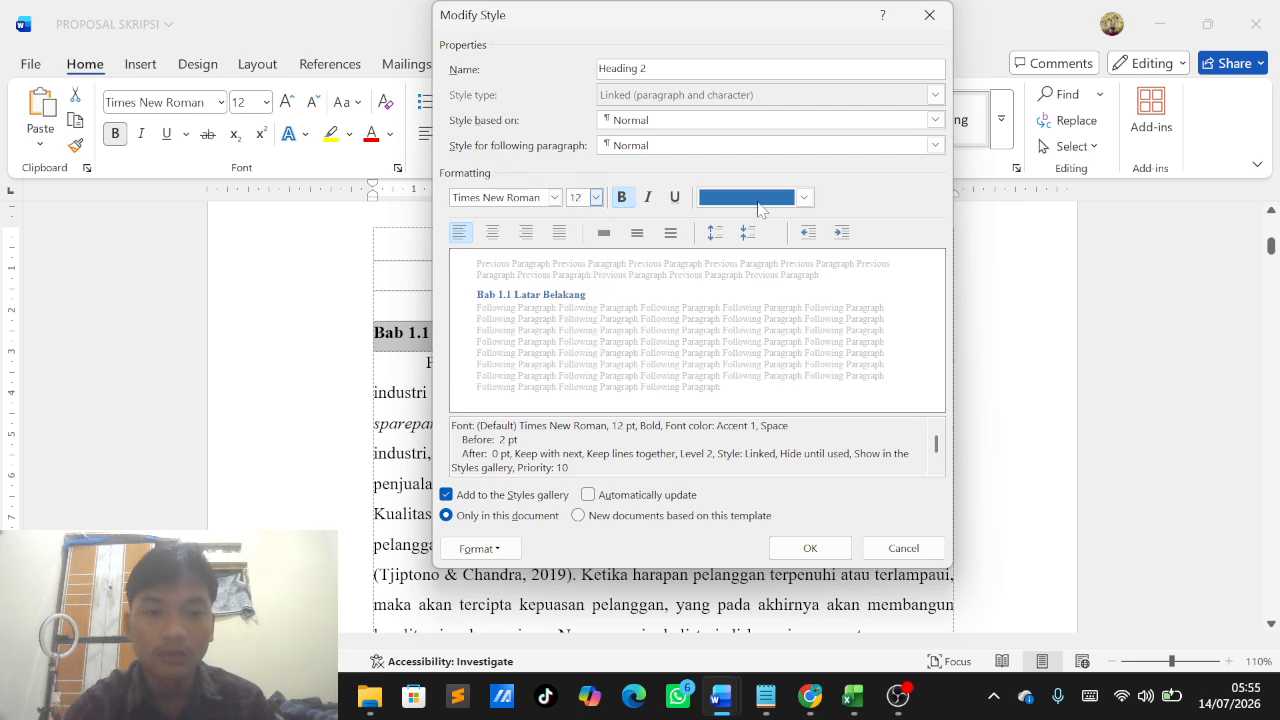
click(805, 197)
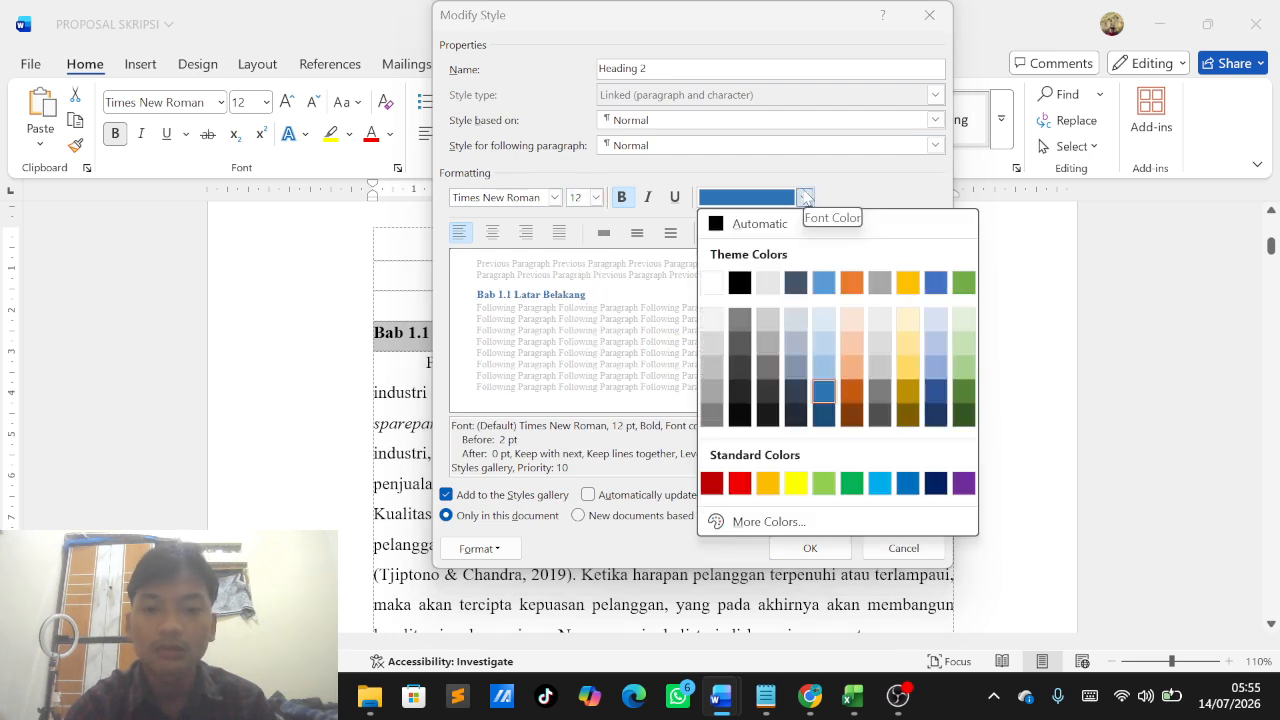
click(741, 283)
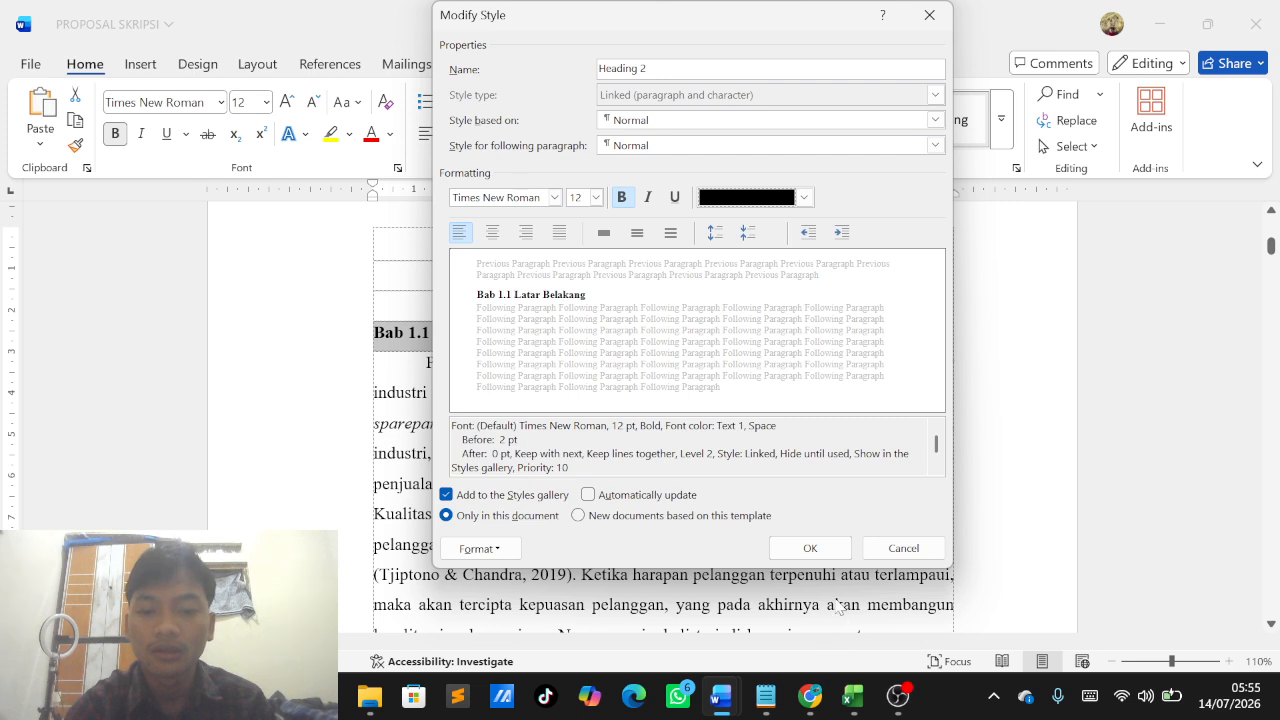
click(806, 553)
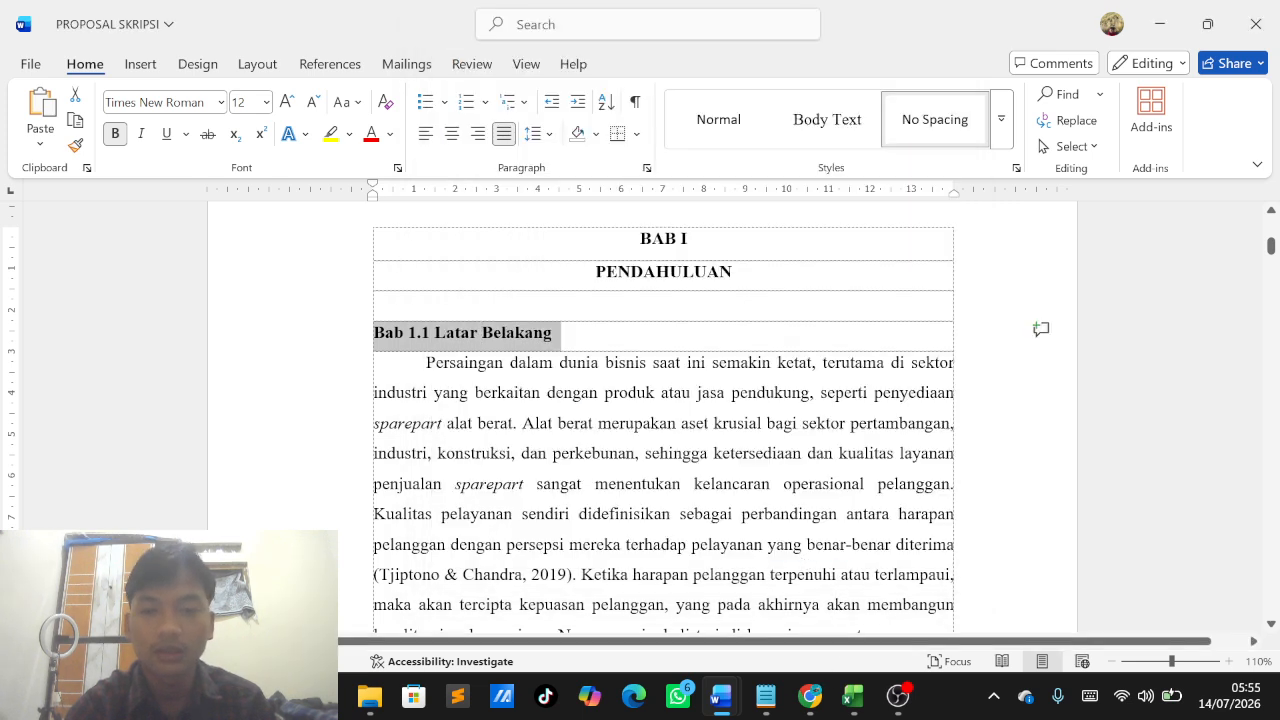
click(676, 239)
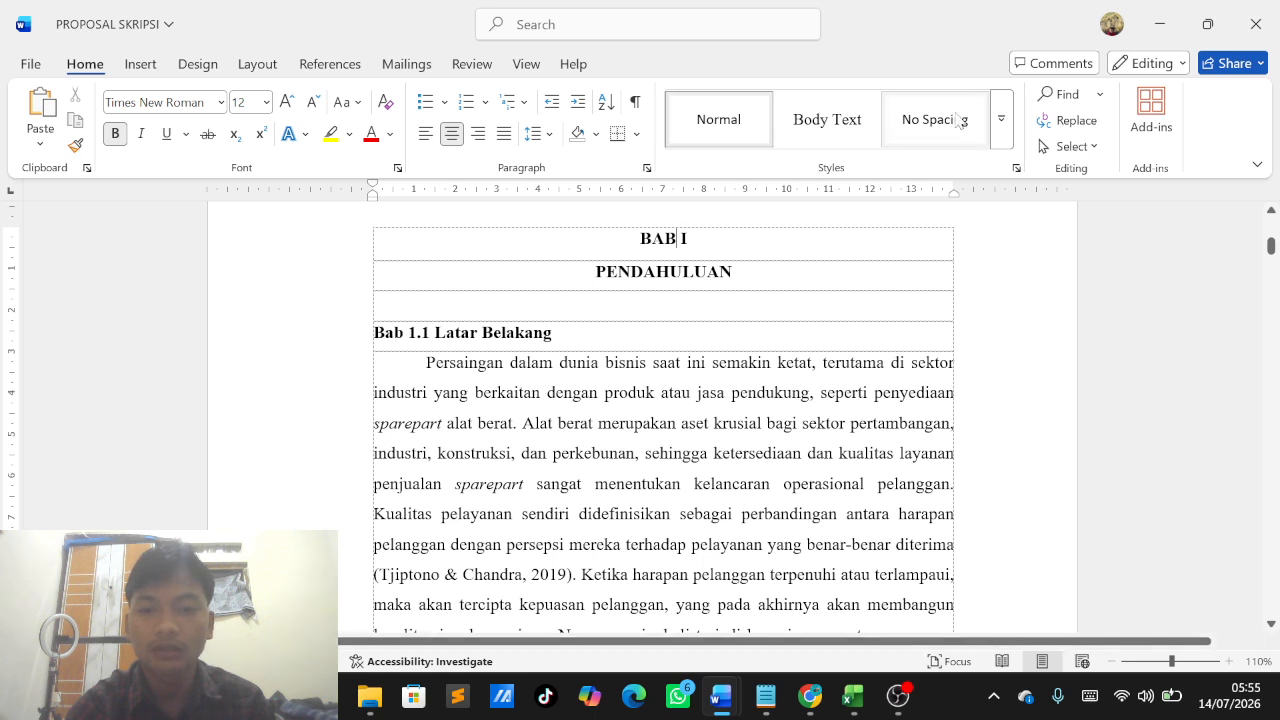
click(1002, 124)
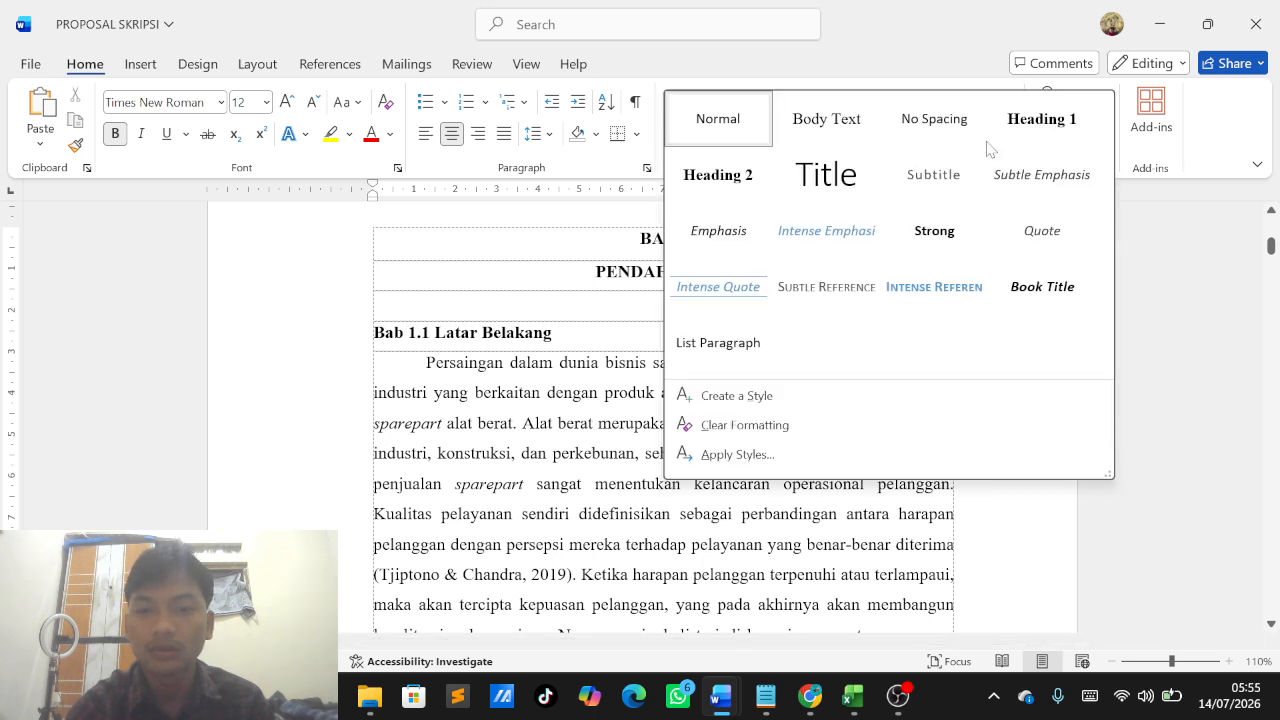
key(Escape)
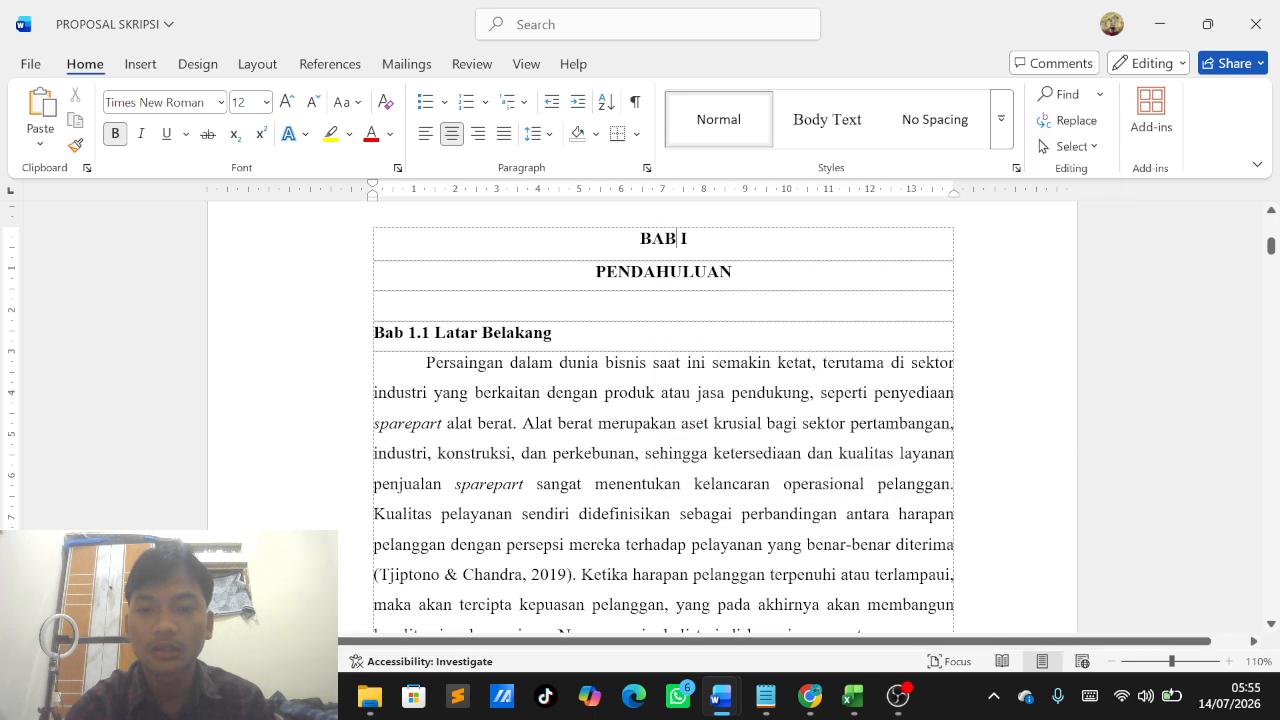
Step: Apply the Heading 1 style to the chapter title lines BAB I and PENDAHULUAN
drag(677, 238, 740, 274)
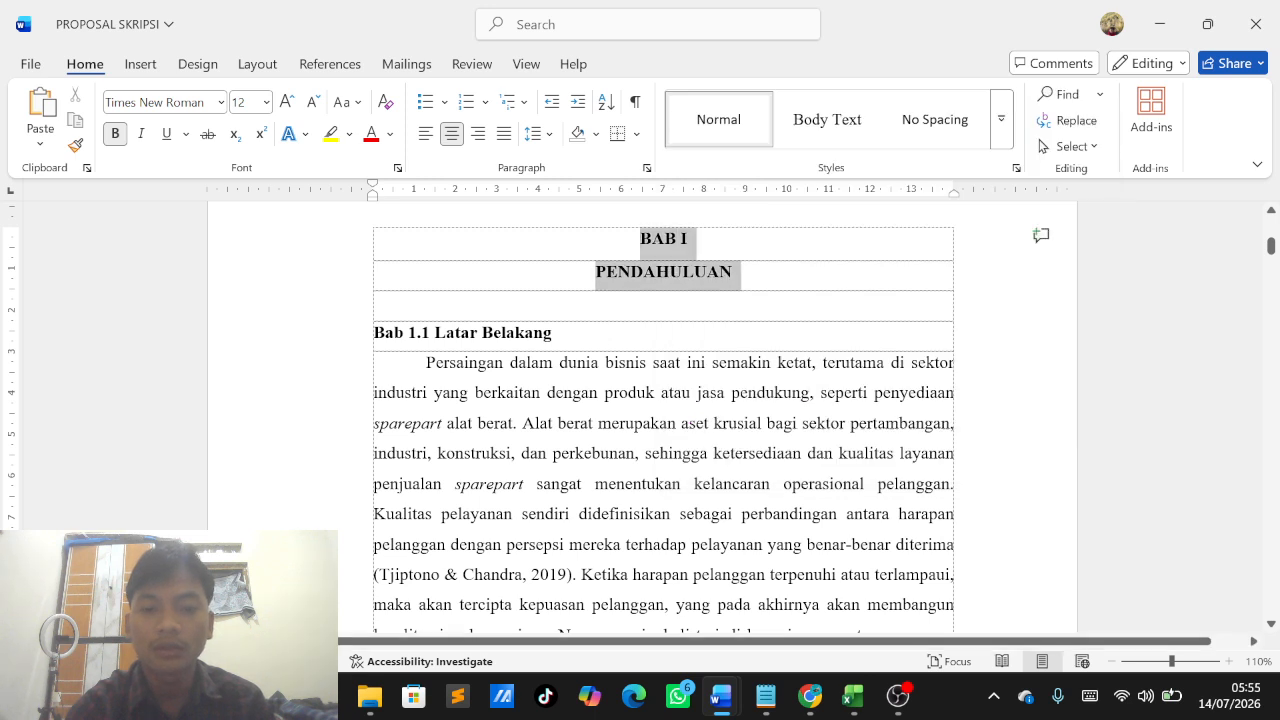
click(1001, 133)
click(1043, 120)
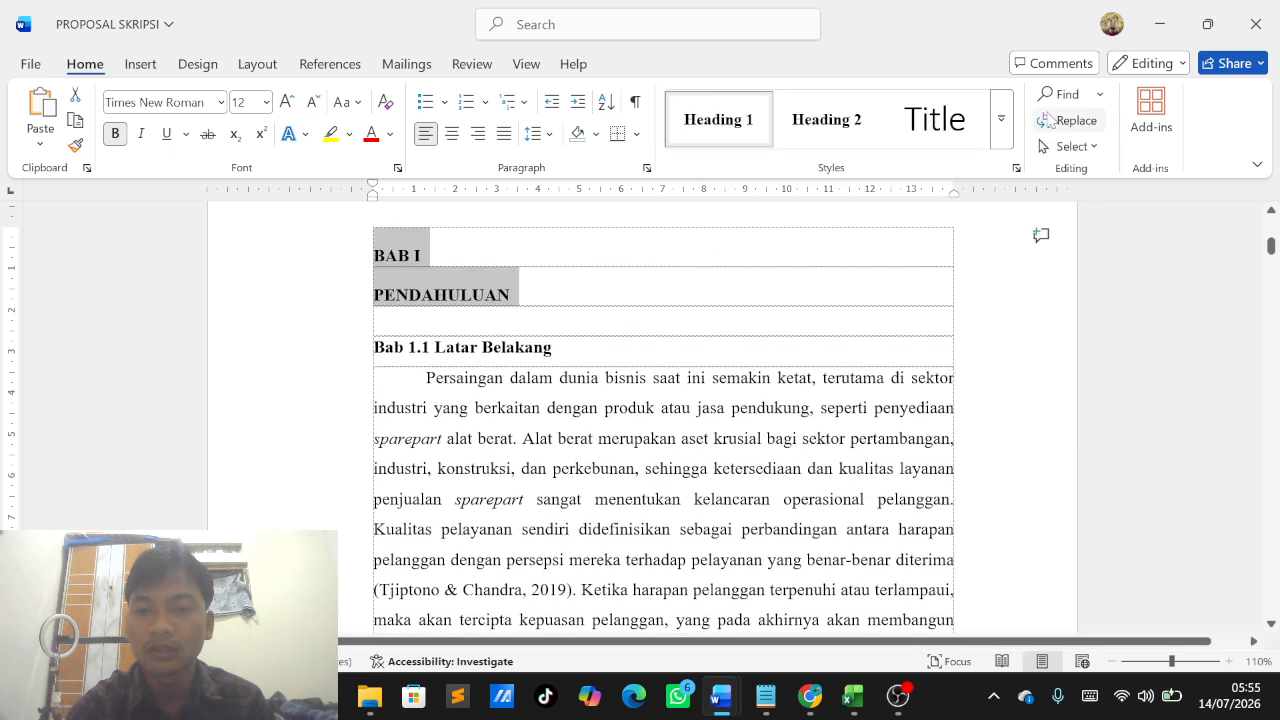
click(577, 309)
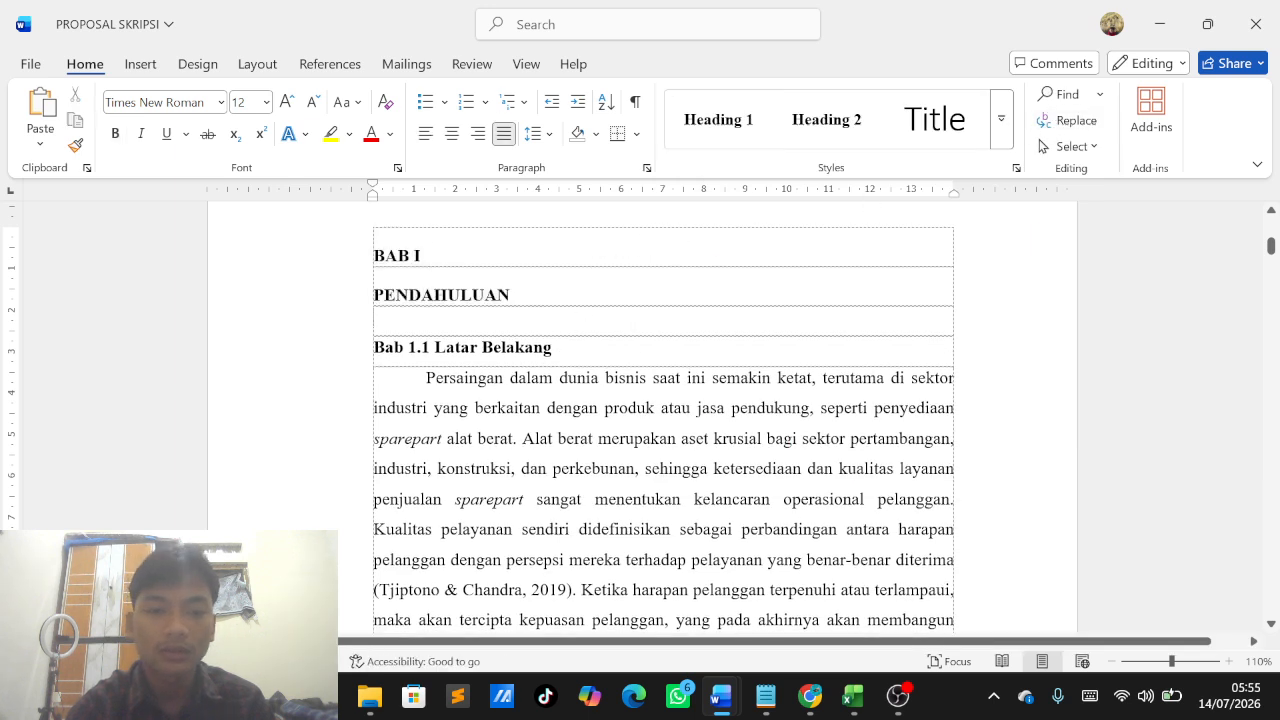
Step: Apply the Heading 2 style to the "Bab 1.1 Latar Belakang" subheading and check the styles of the neighbouring lines
click(556, 295)
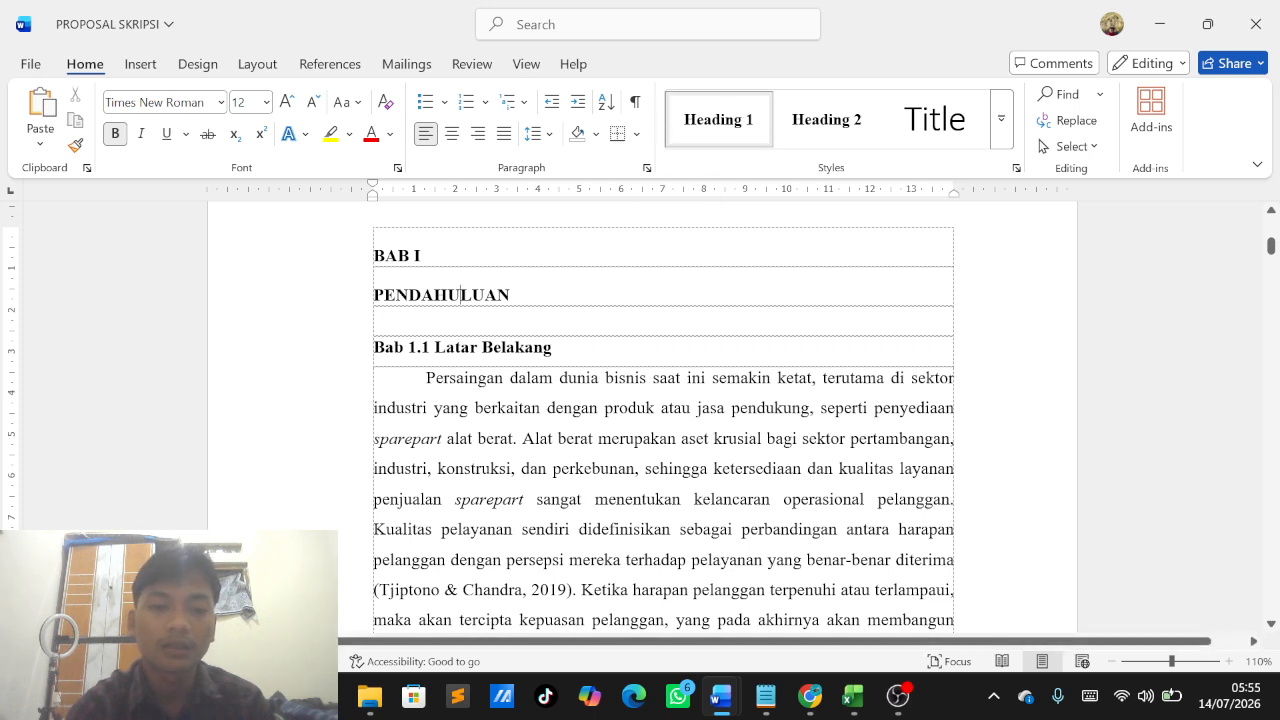
click(446, 347)
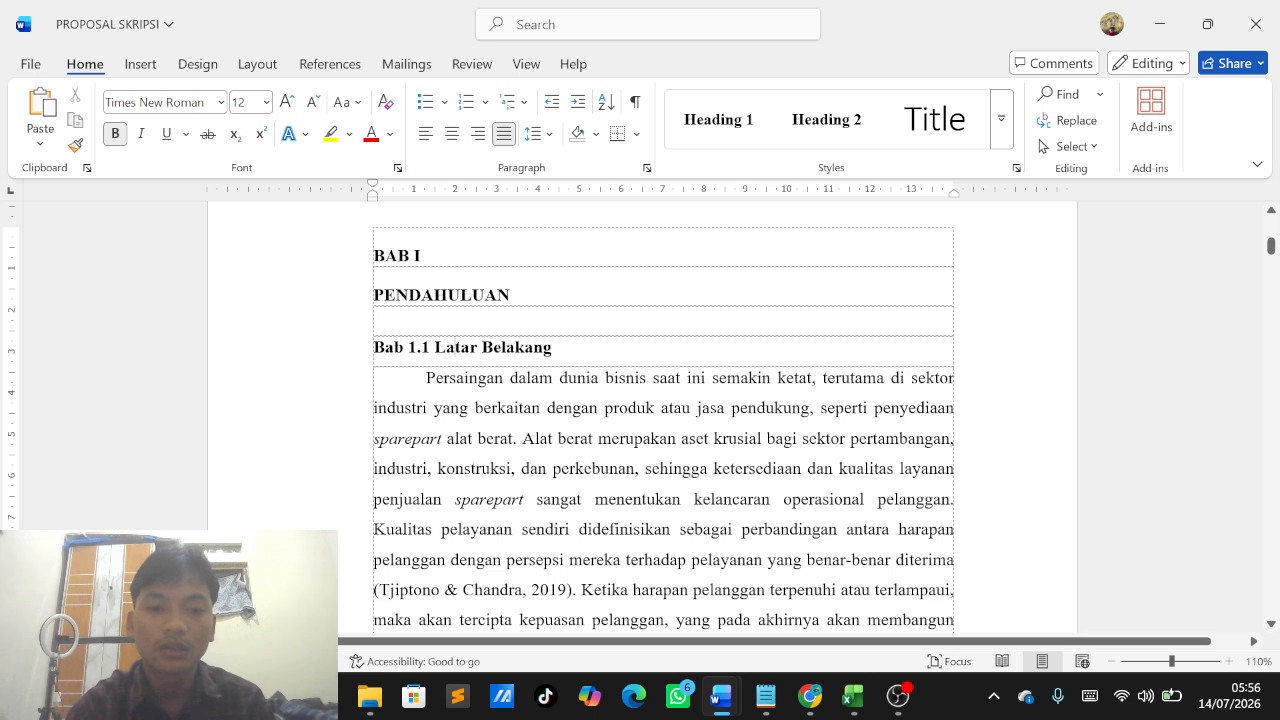
click(855, 128)
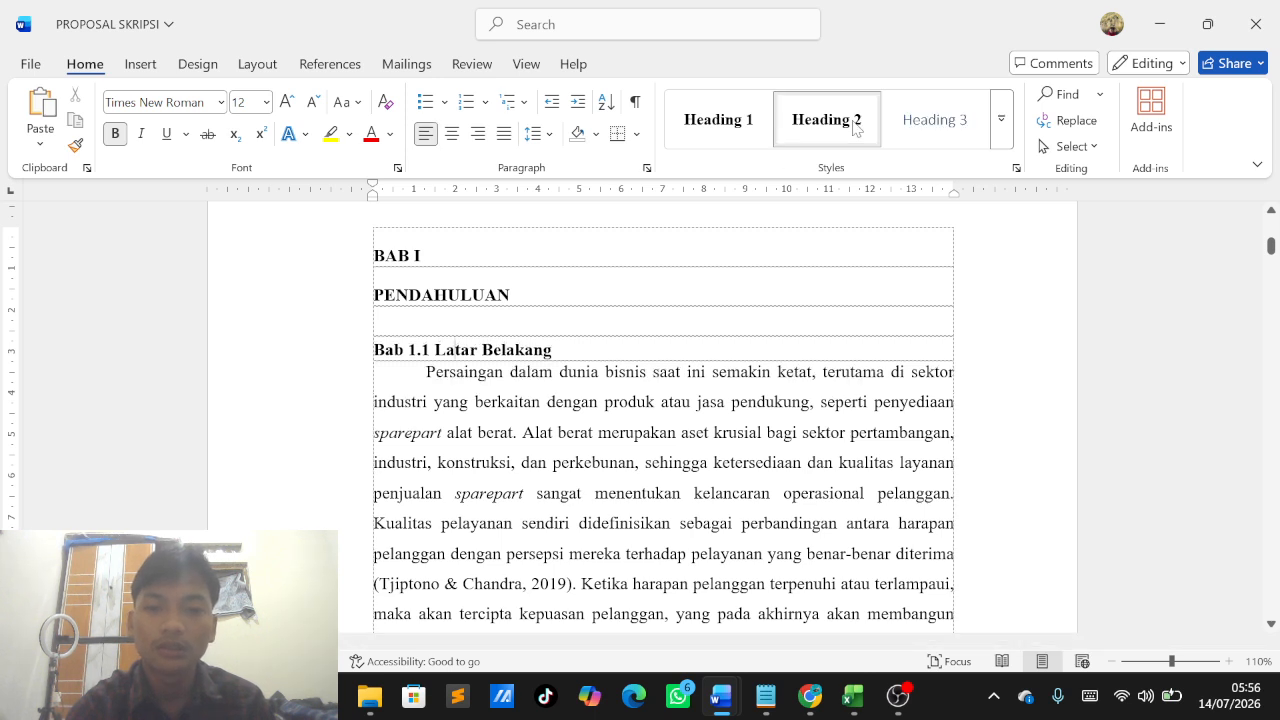
click(430, 371)
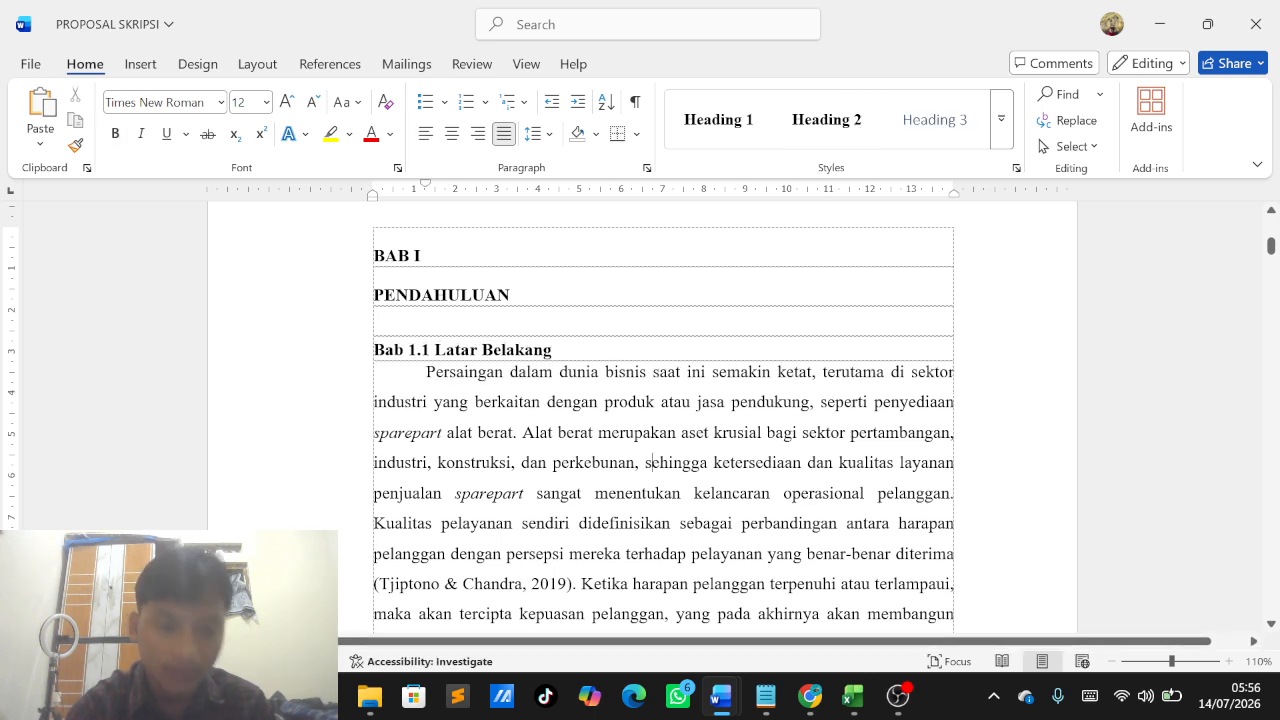
click(461, 350)
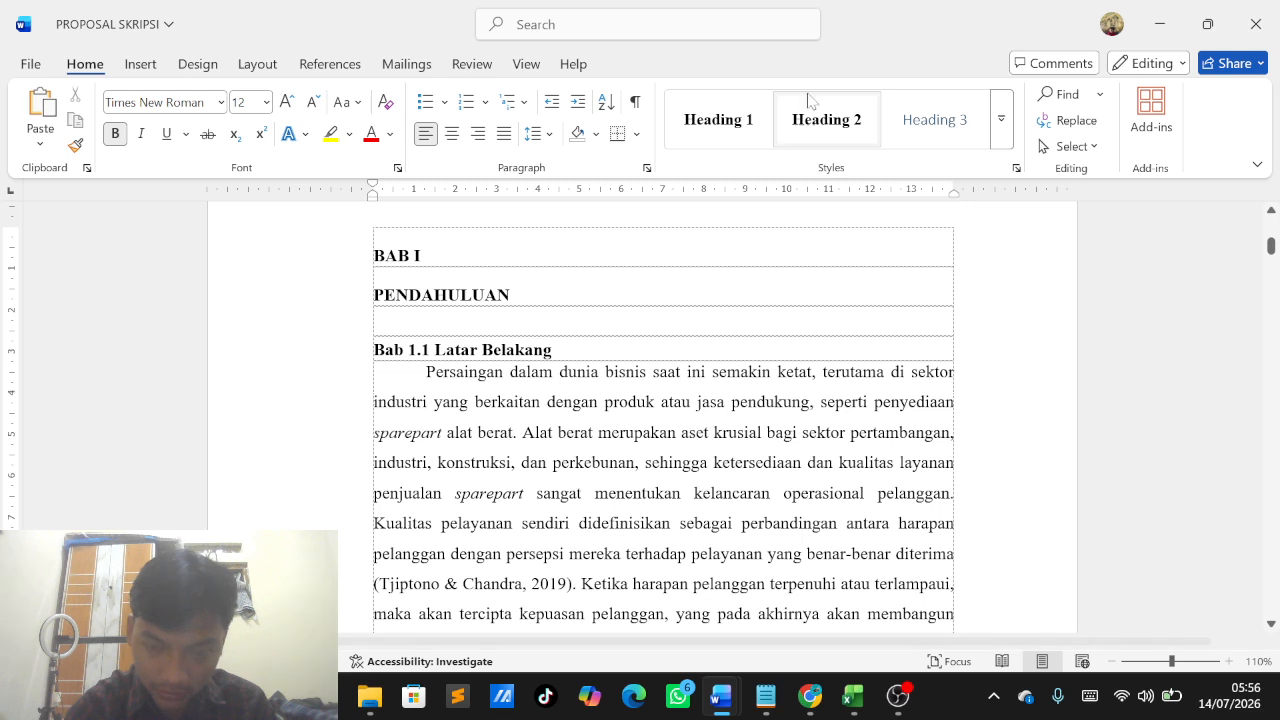
click(447, 294)
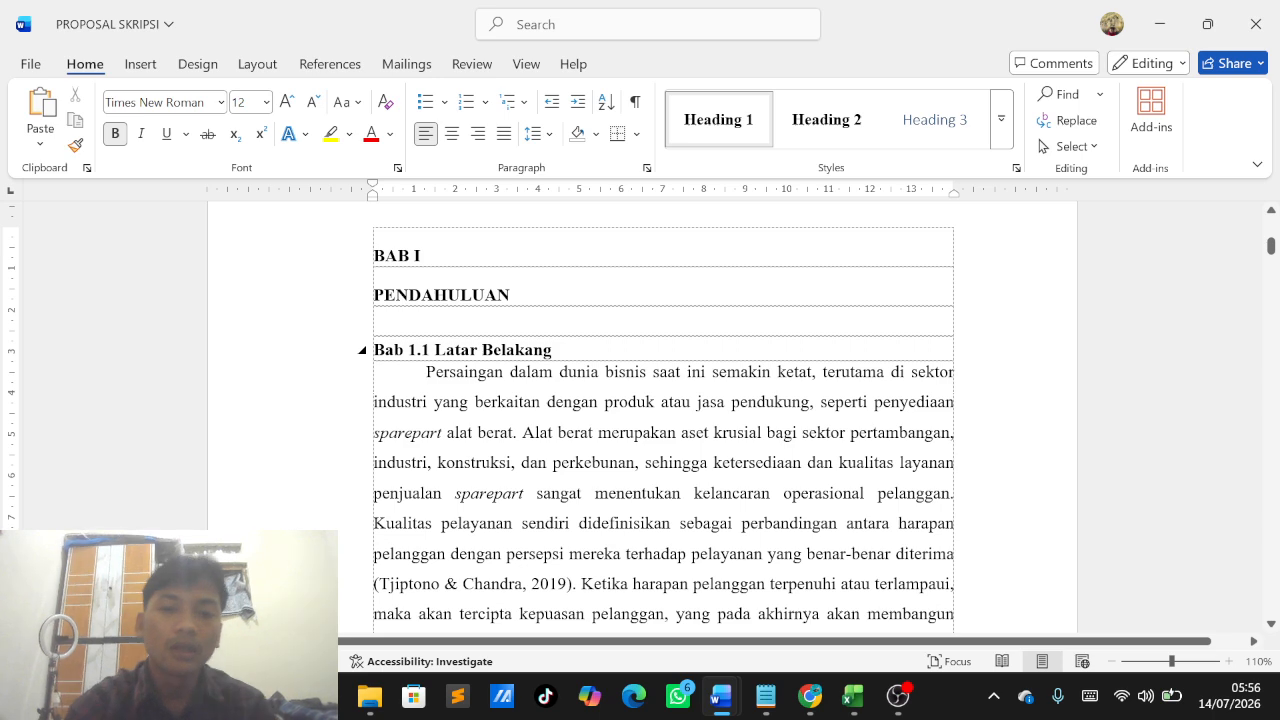
Step: Review the opening pages of chapter I, from the BAB I title through the Latar Belakang text and sales table
scroll(664, 420, down, 2)
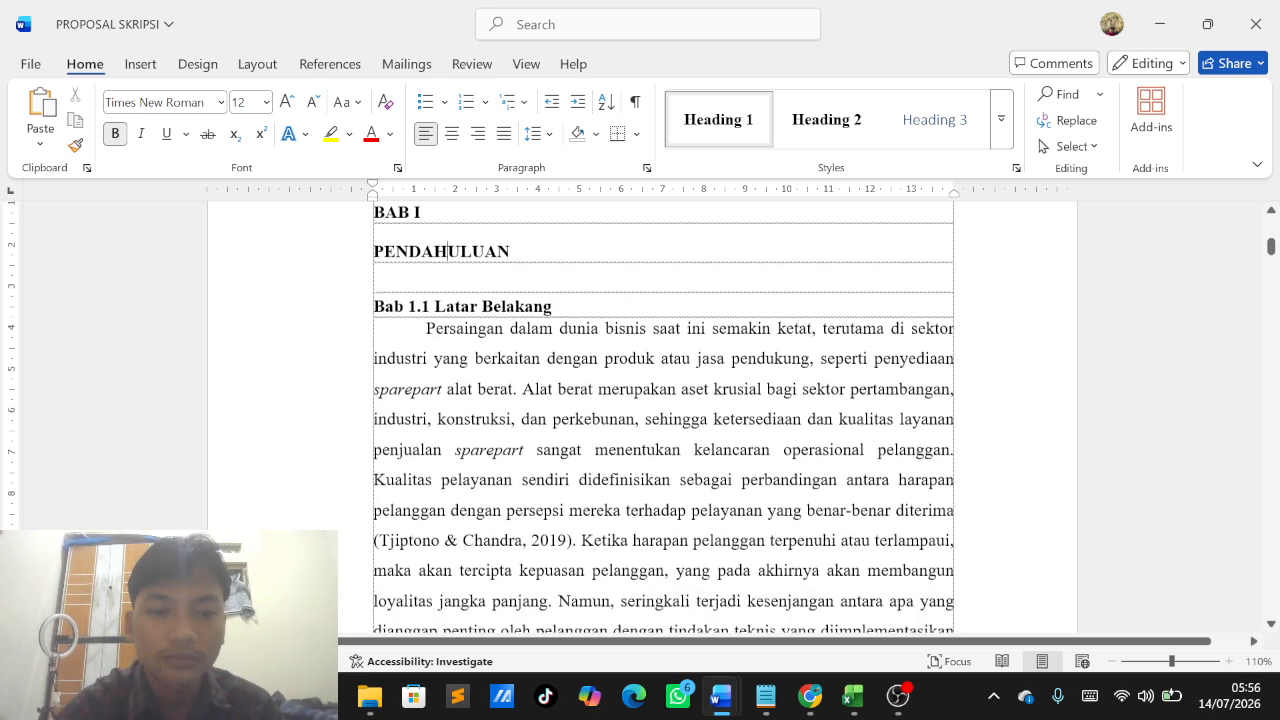
scroll(664, 420, up, 2)
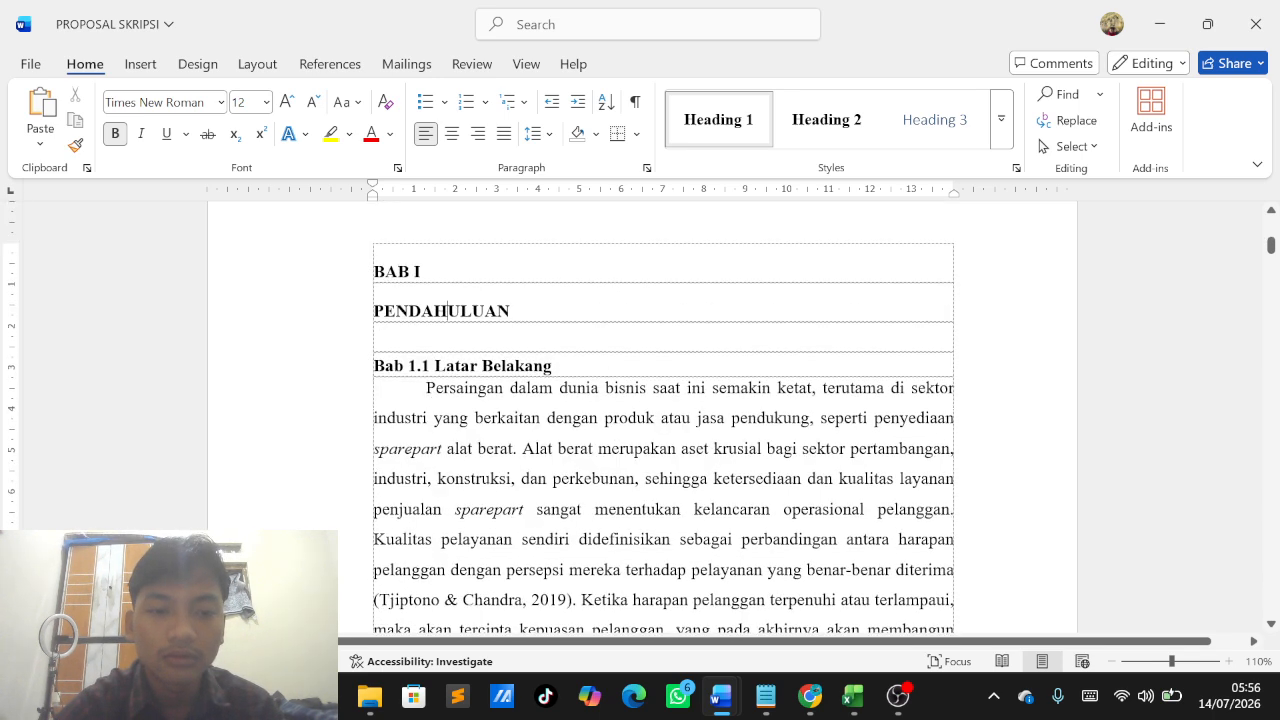
scroll(664, 420, down, 1)
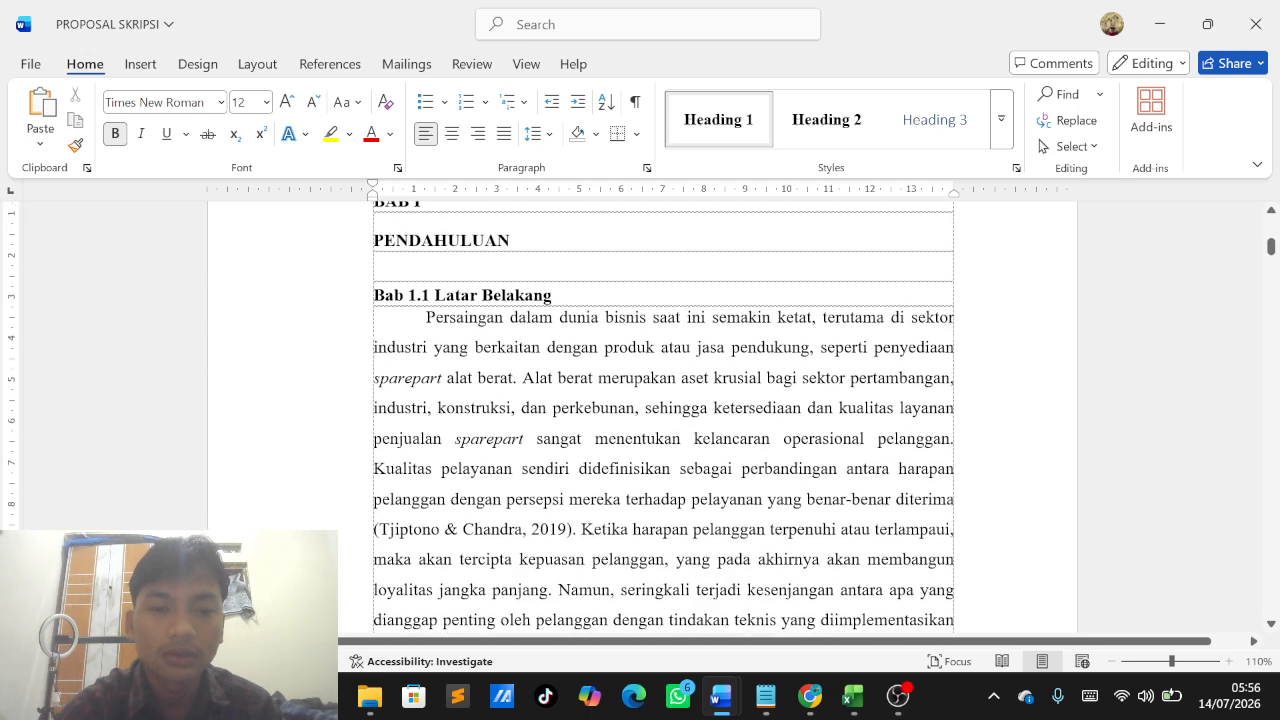
scroll(664, 420, down, 10)
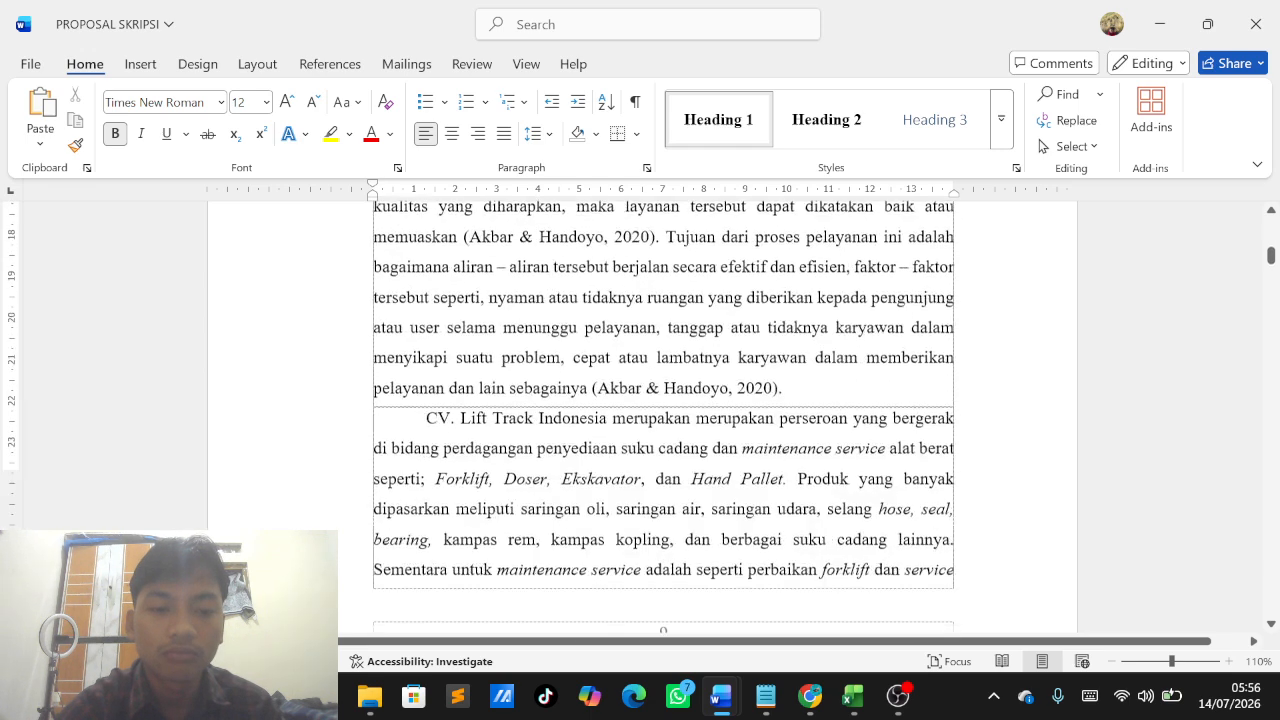
scroll(664, 420, down, 12)
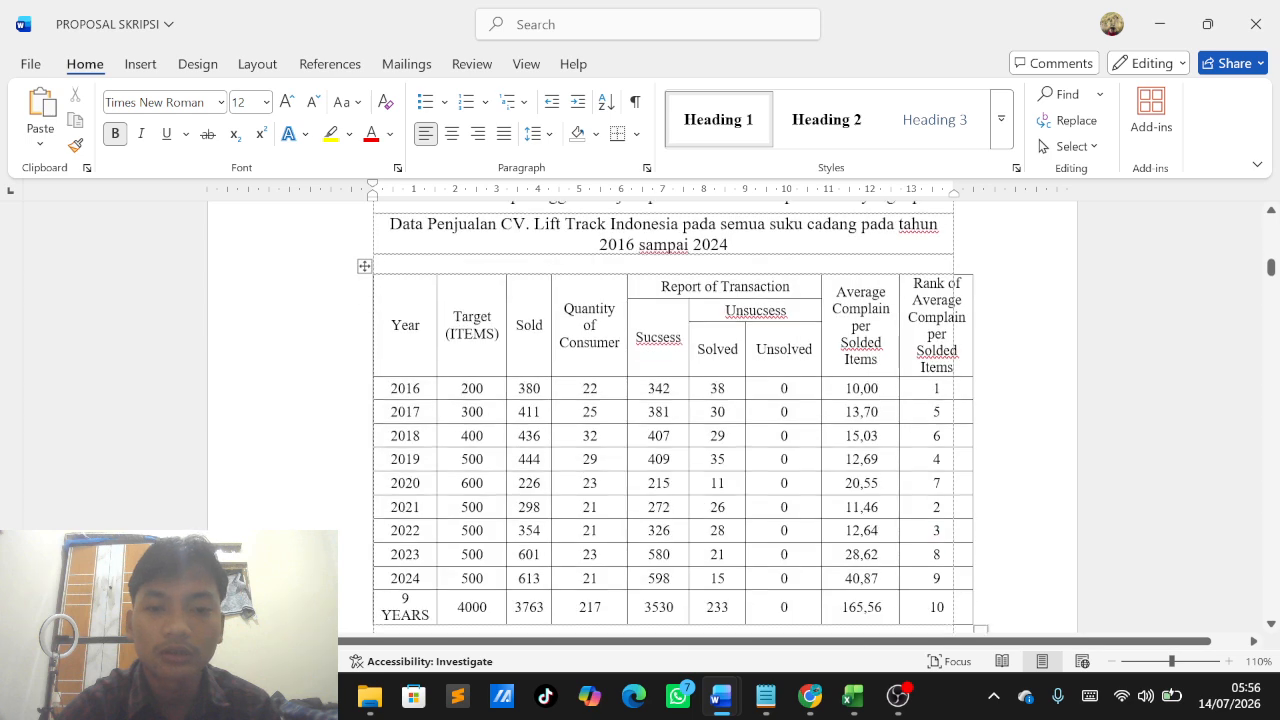
scroll(664, 420, up, 20)
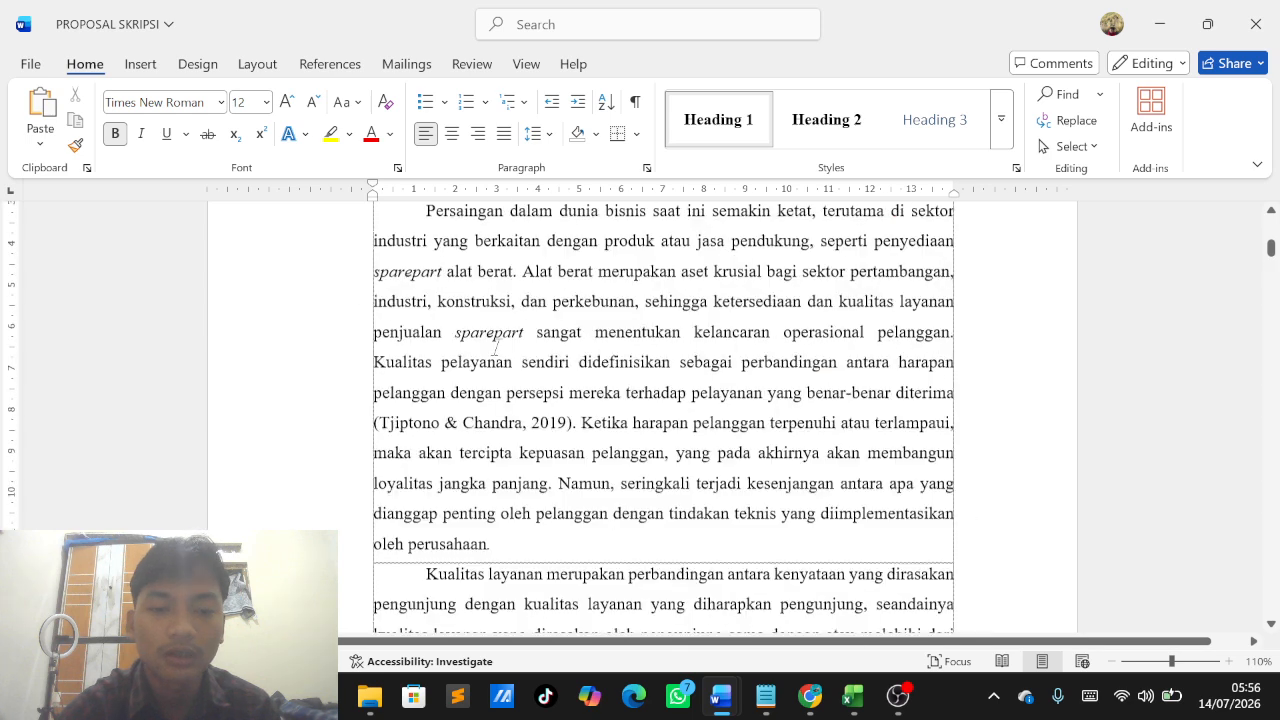
scroll(664, 420, down, 4)
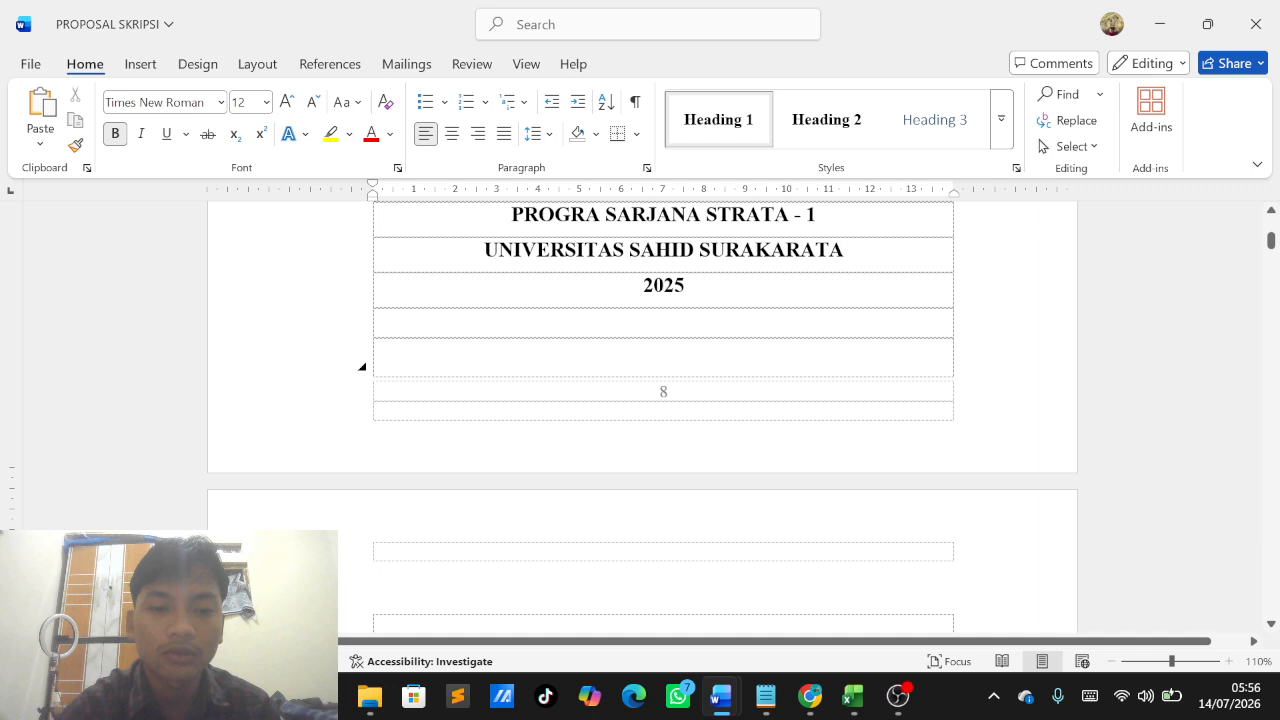
scroll(352, 410, down, 3)
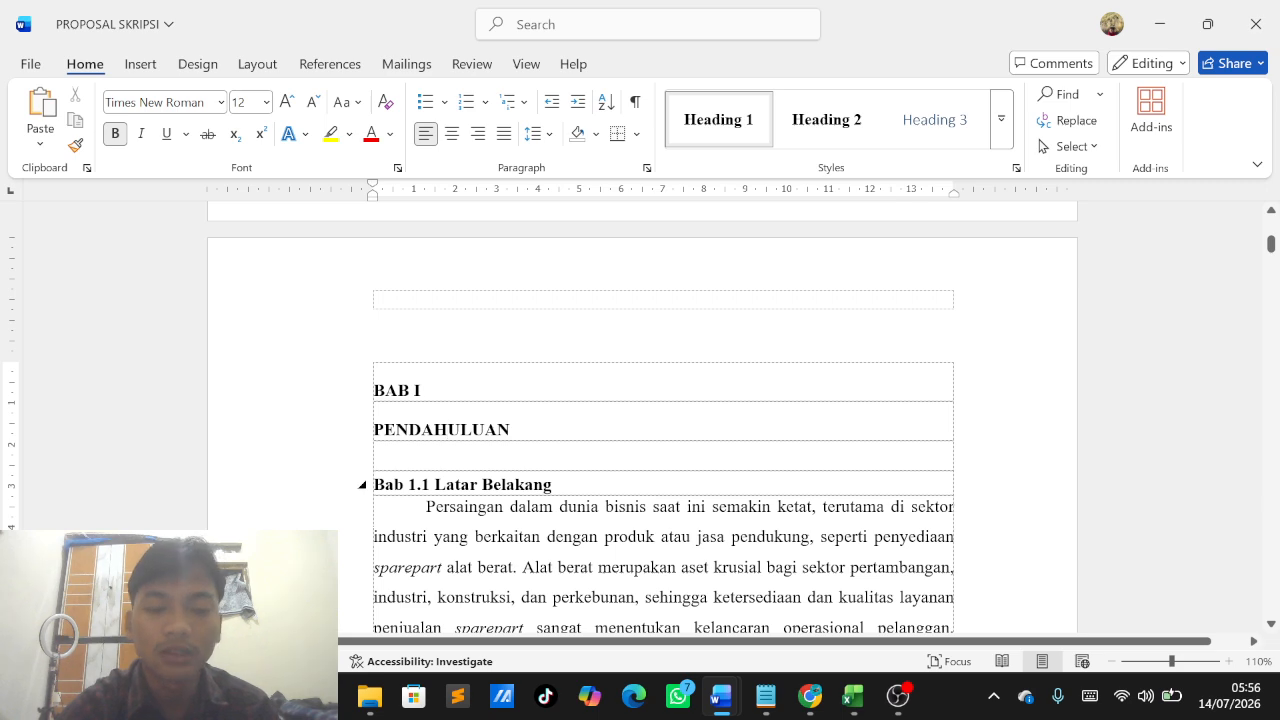
scroll(500, 480, up, 3)
scroll(501, 481, down, 2)
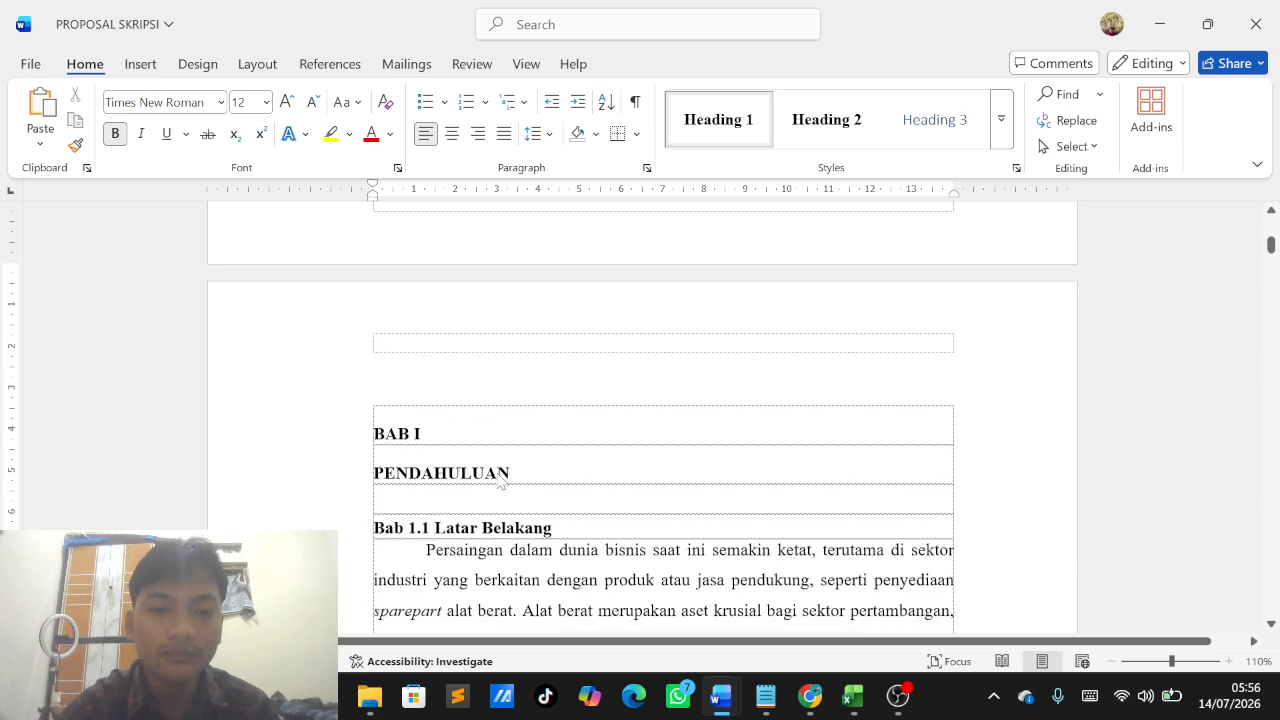
Step: Apply the Heading 2 style to the subheadings "1.2 Rumusan Masalah" and "1.3 Tujuan Penelitian"
scroll(500, 483, down, 20)
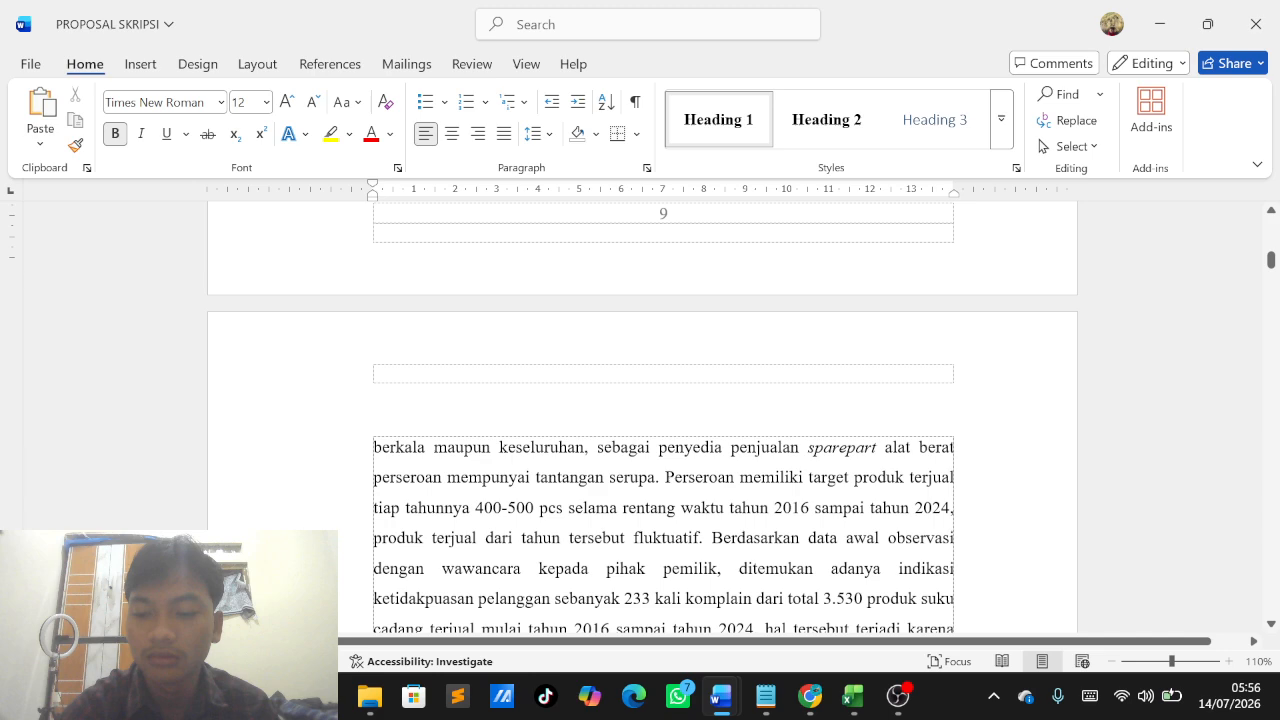
scroll(663, 420, down, 10)
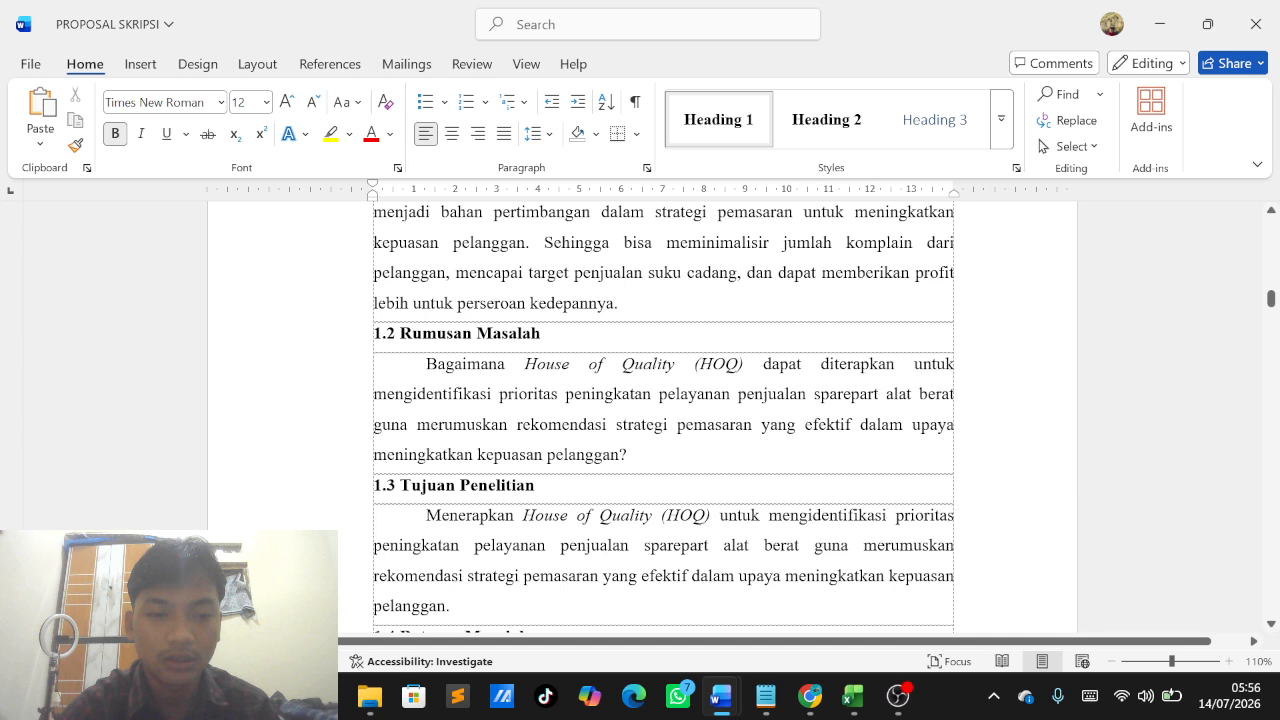
drag(375, 334, 600, 334)
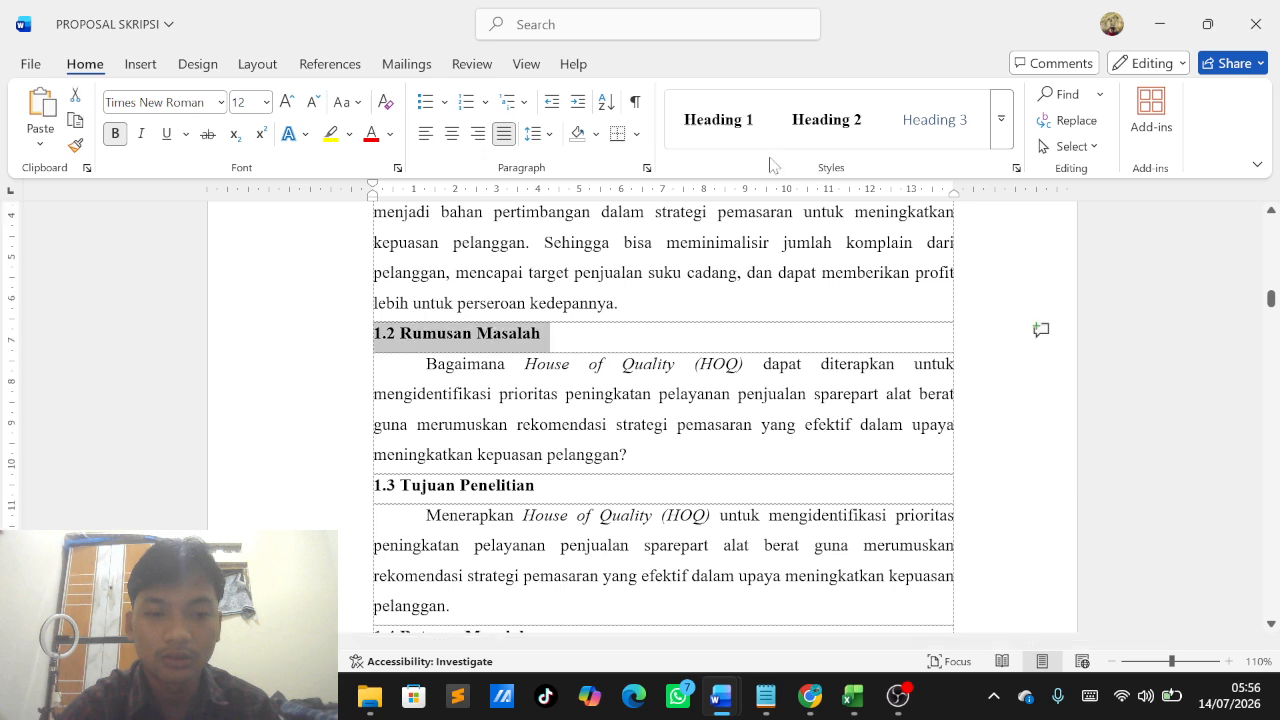
click(815, 125)
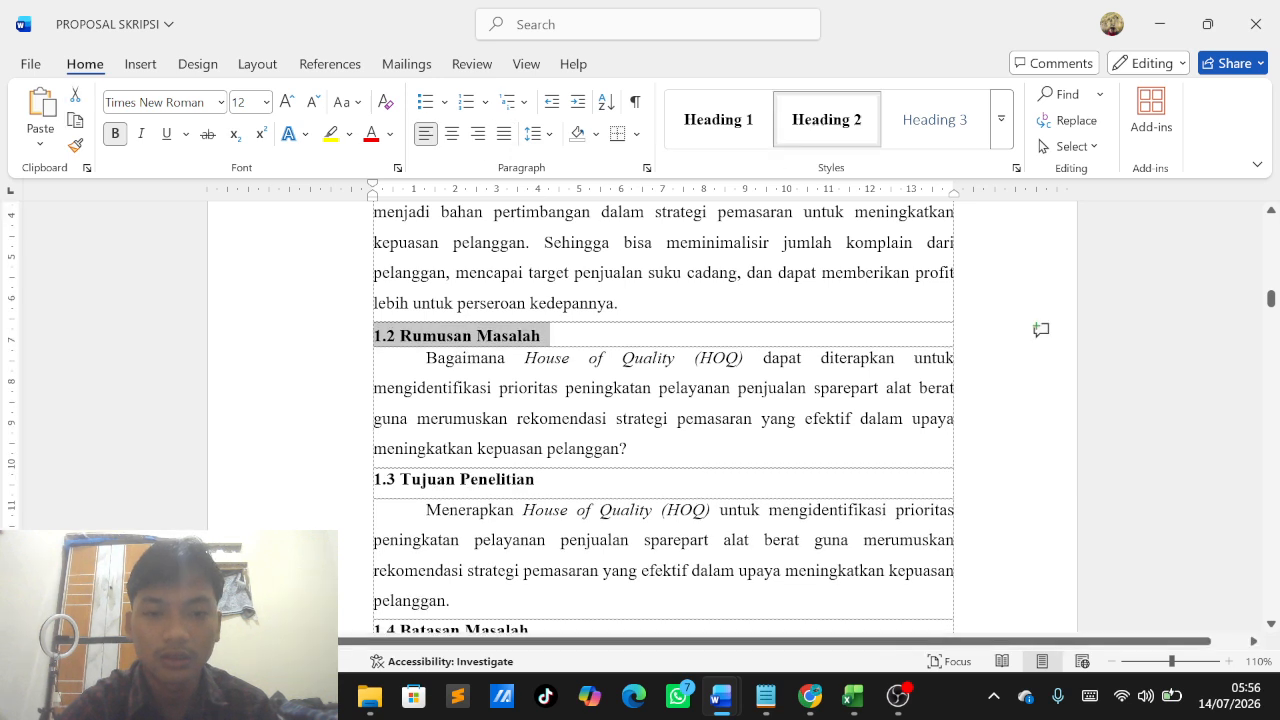
click(456, 480)
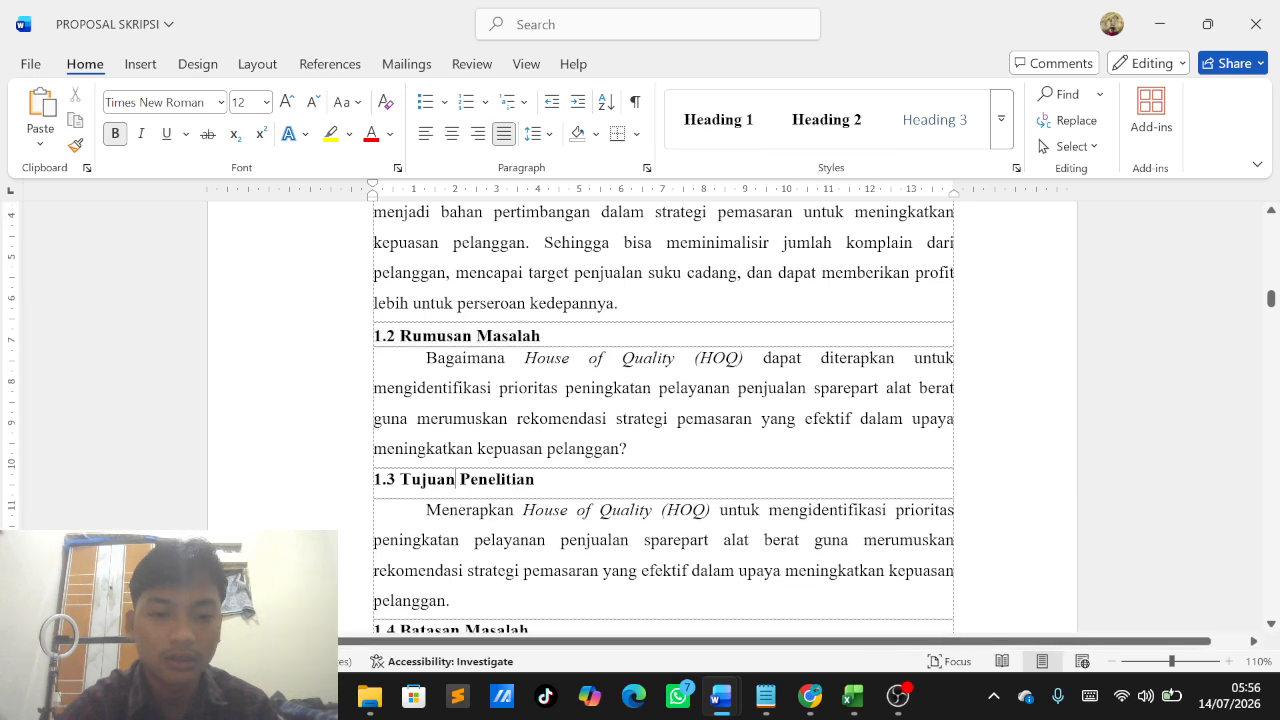
click(840, 125)
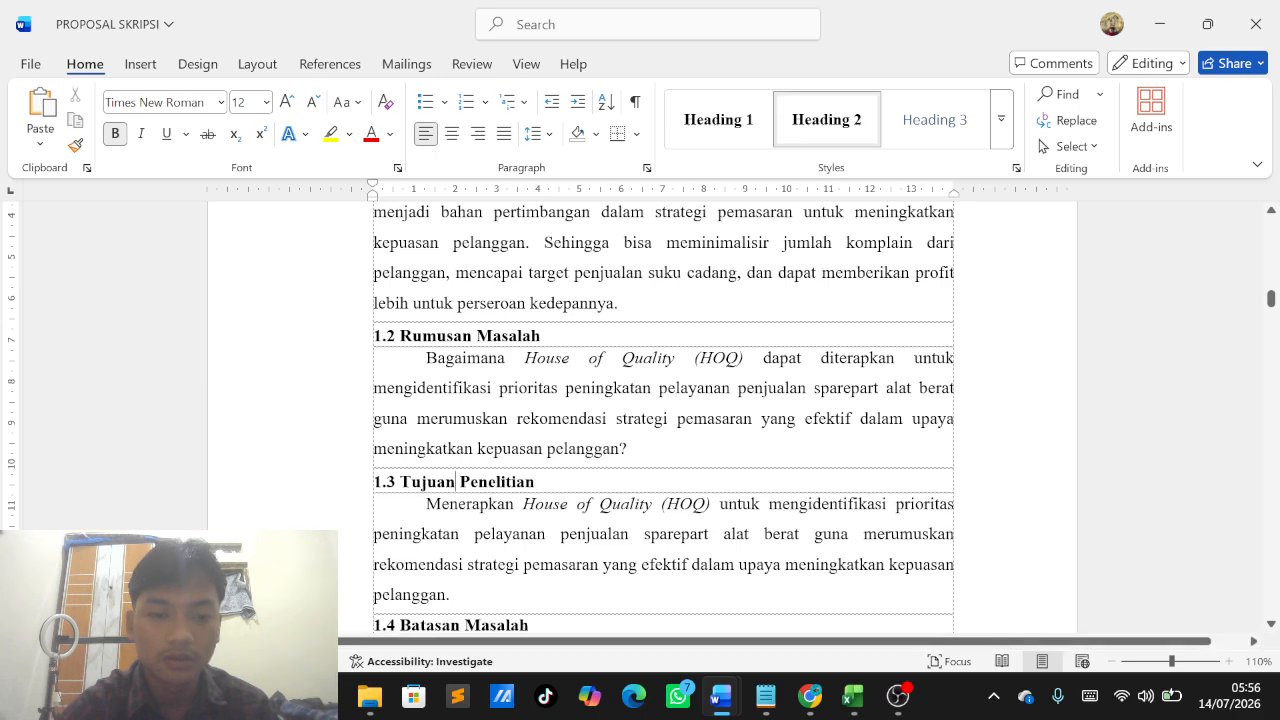
Step: Apply the Heading 2 style to the subheadings "1.4 Batasan Masalah" and "1.5 Manfaat Penelitian"
scroll(663, 417, down, 4)
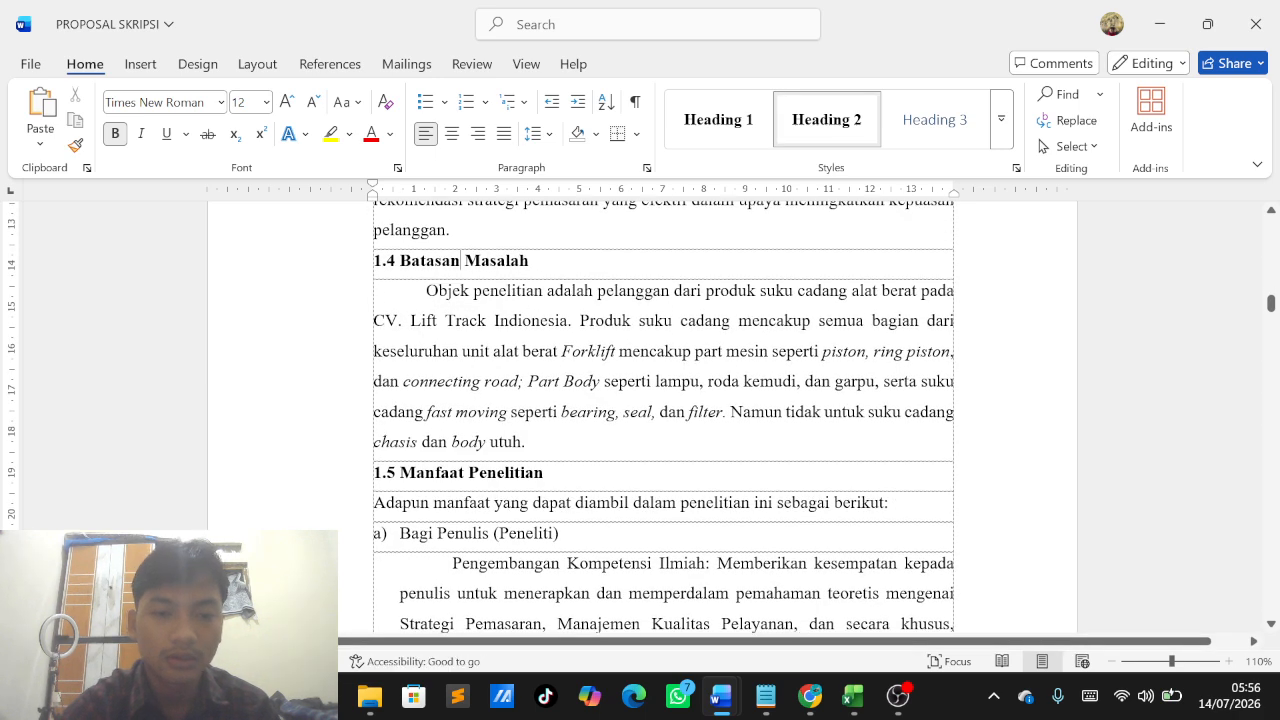
click(461, 261)
click(821, 130)
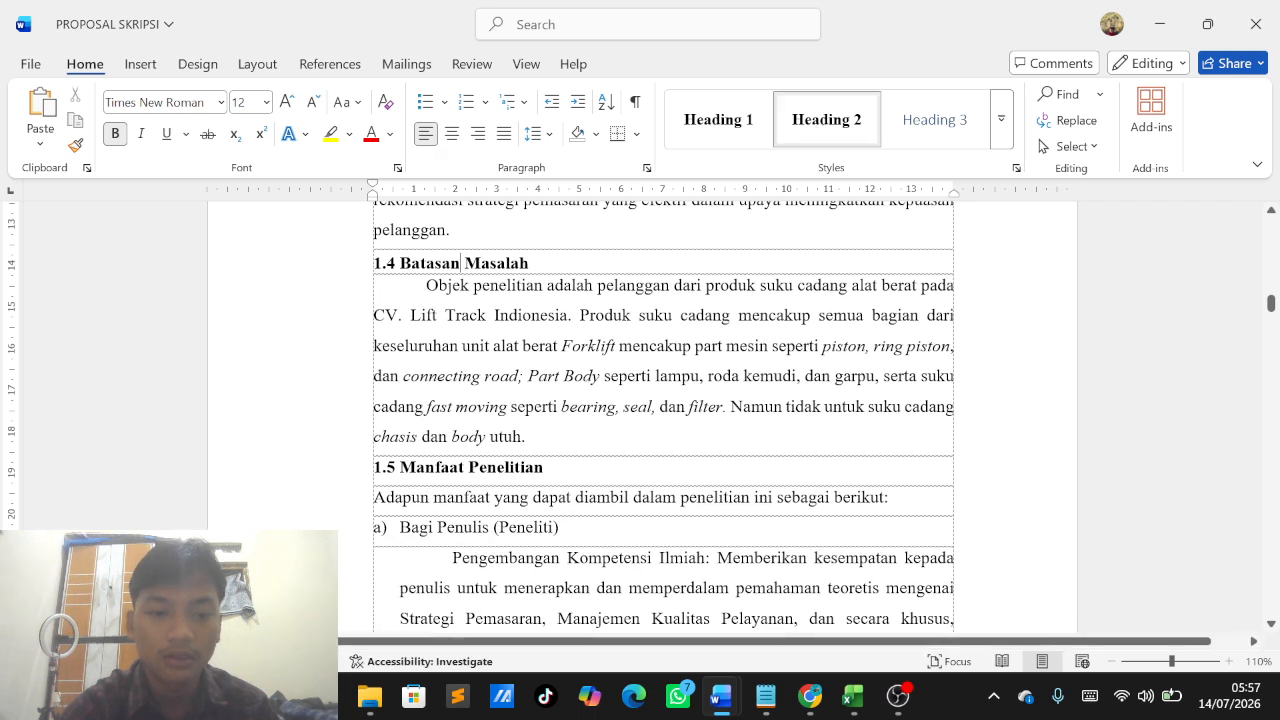
click(468, 467)
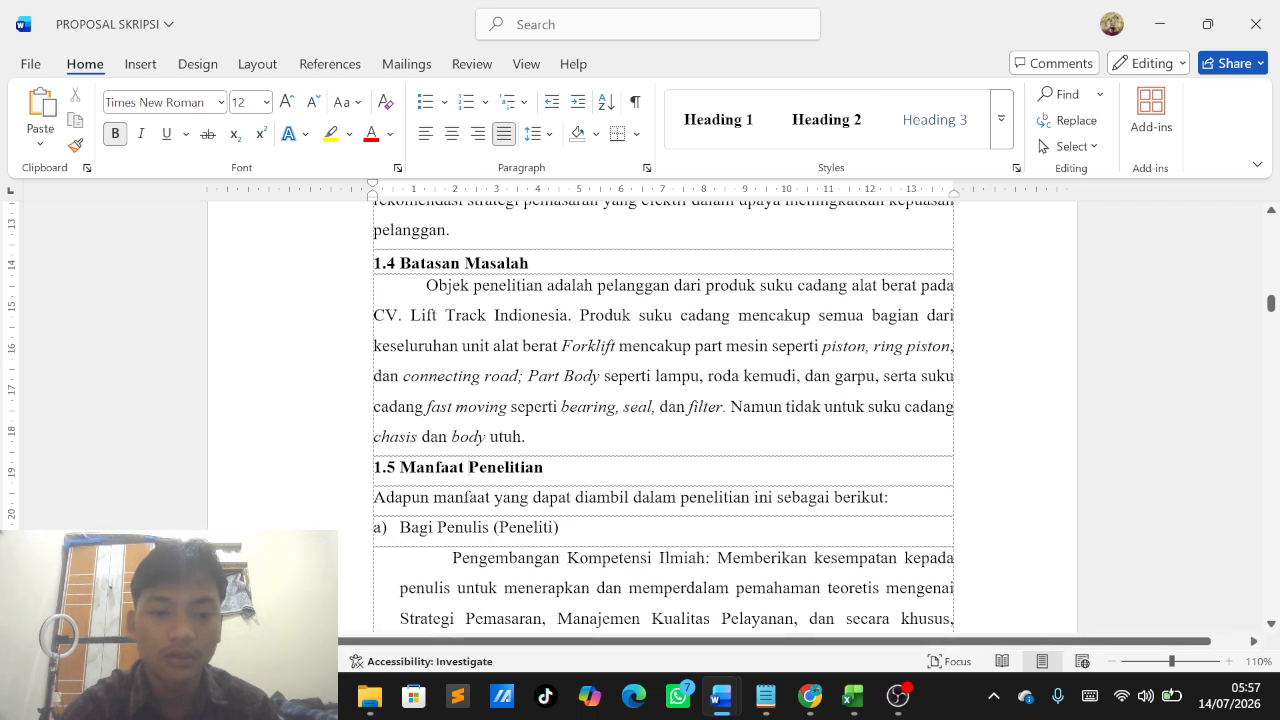
click(804, 124)
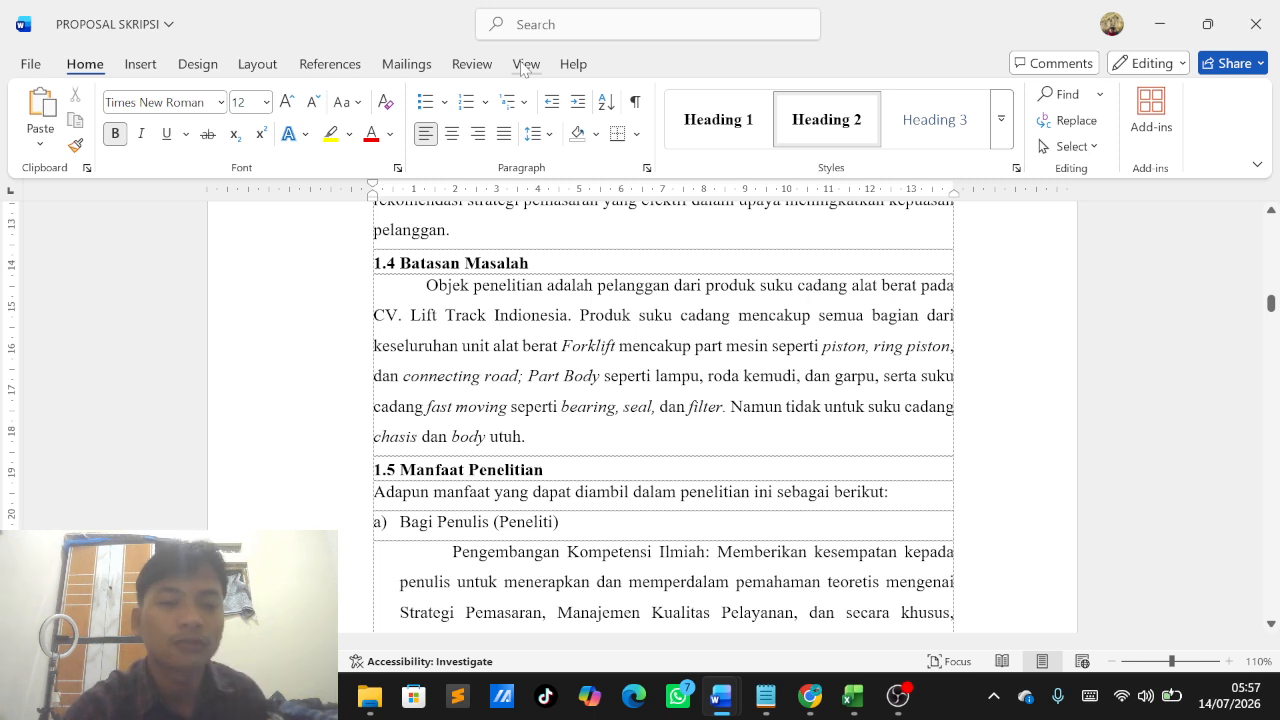
Step: Show the Navigation Pane to check the document's heading structure
click(523, 64)
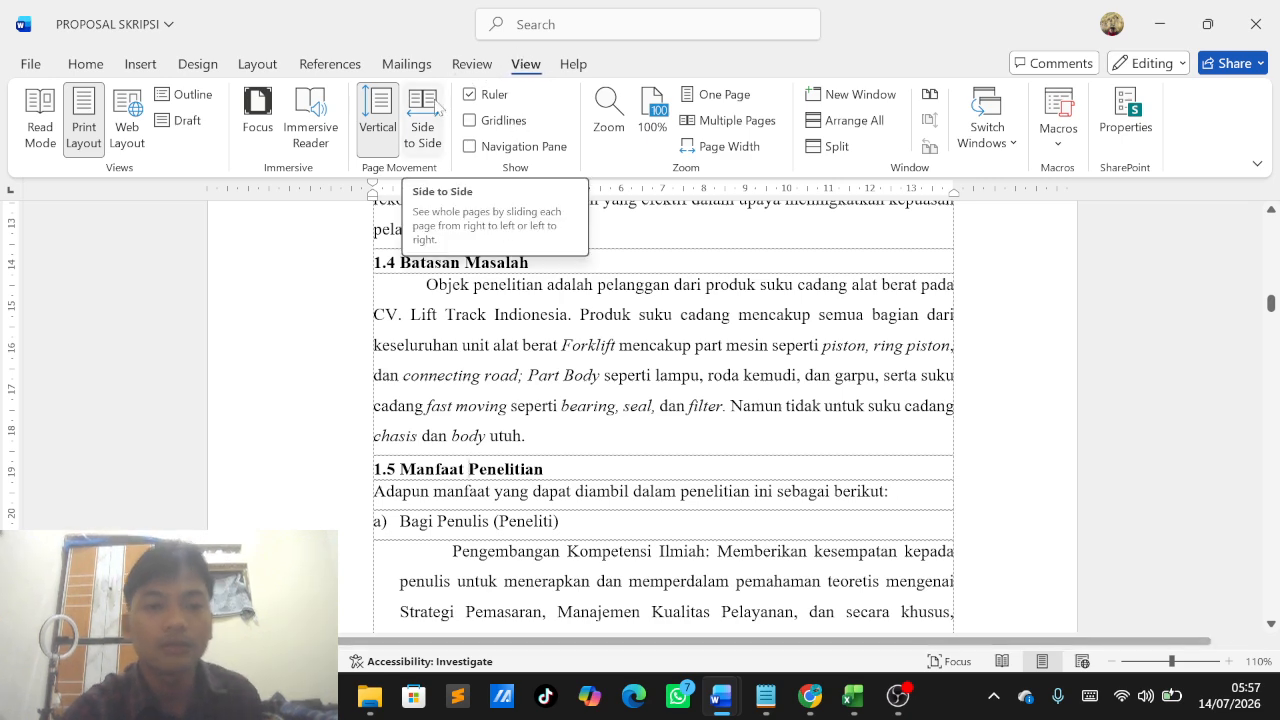
click(475, 148)
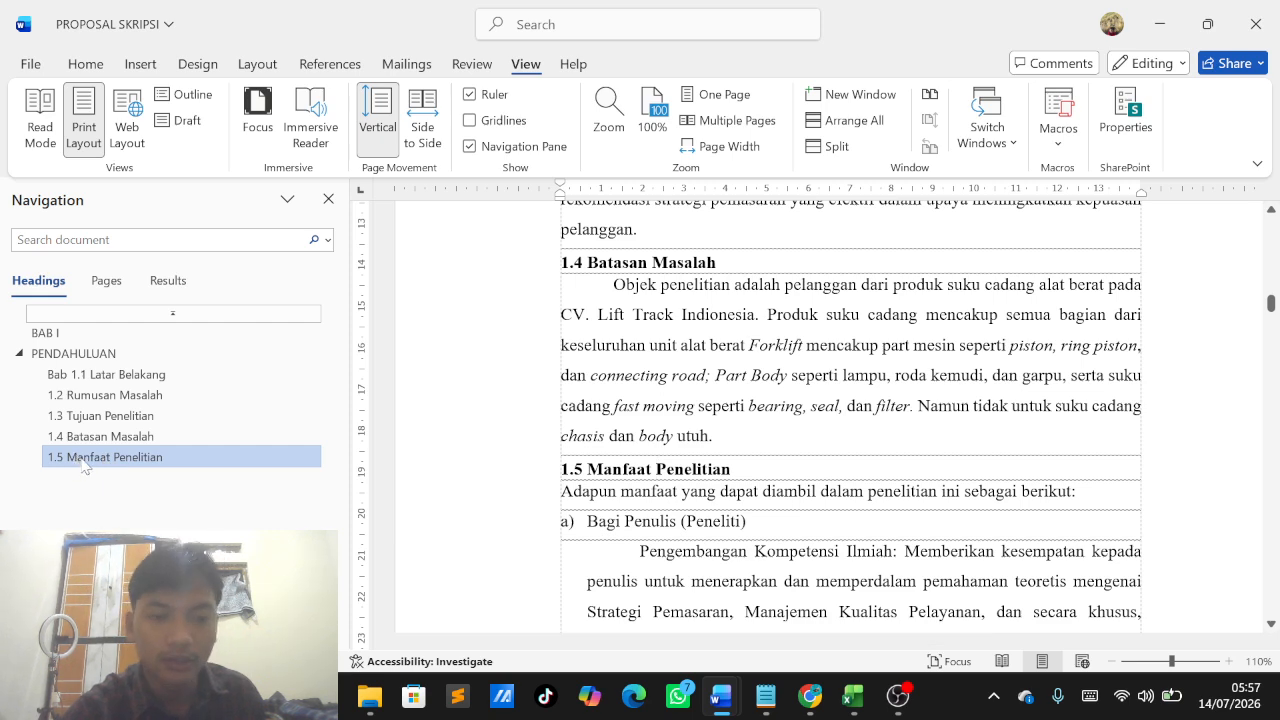
Step: Apply the Heading 2 style to the "1.6 Sistematika Penulisan" subheading
scroll(850, 415, down, 10)
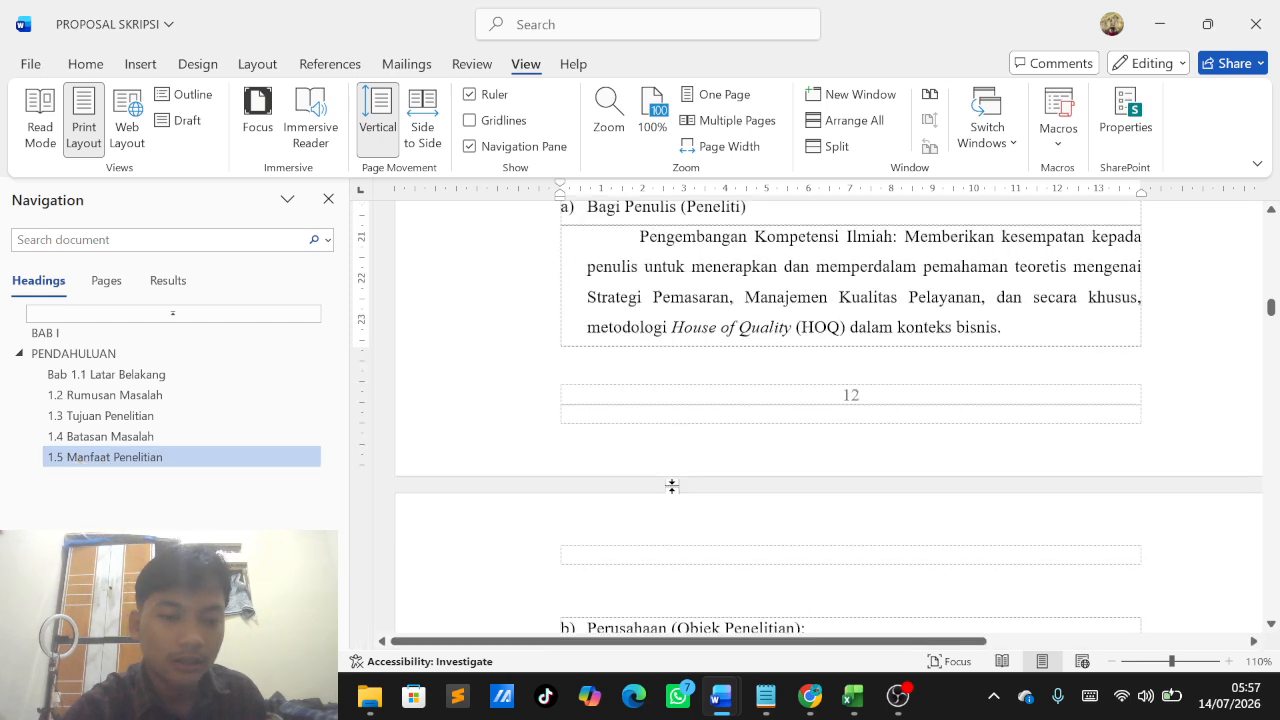
scroll(850, 415, down, 1)
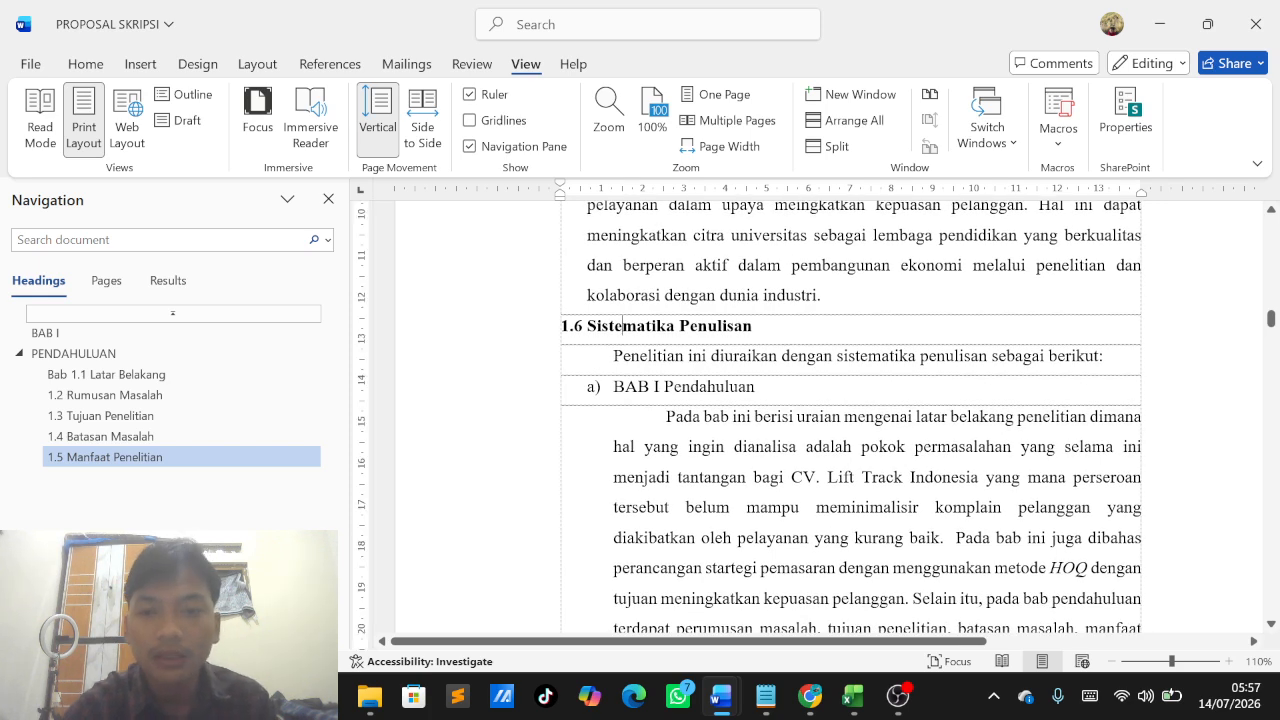
click(88, 66)
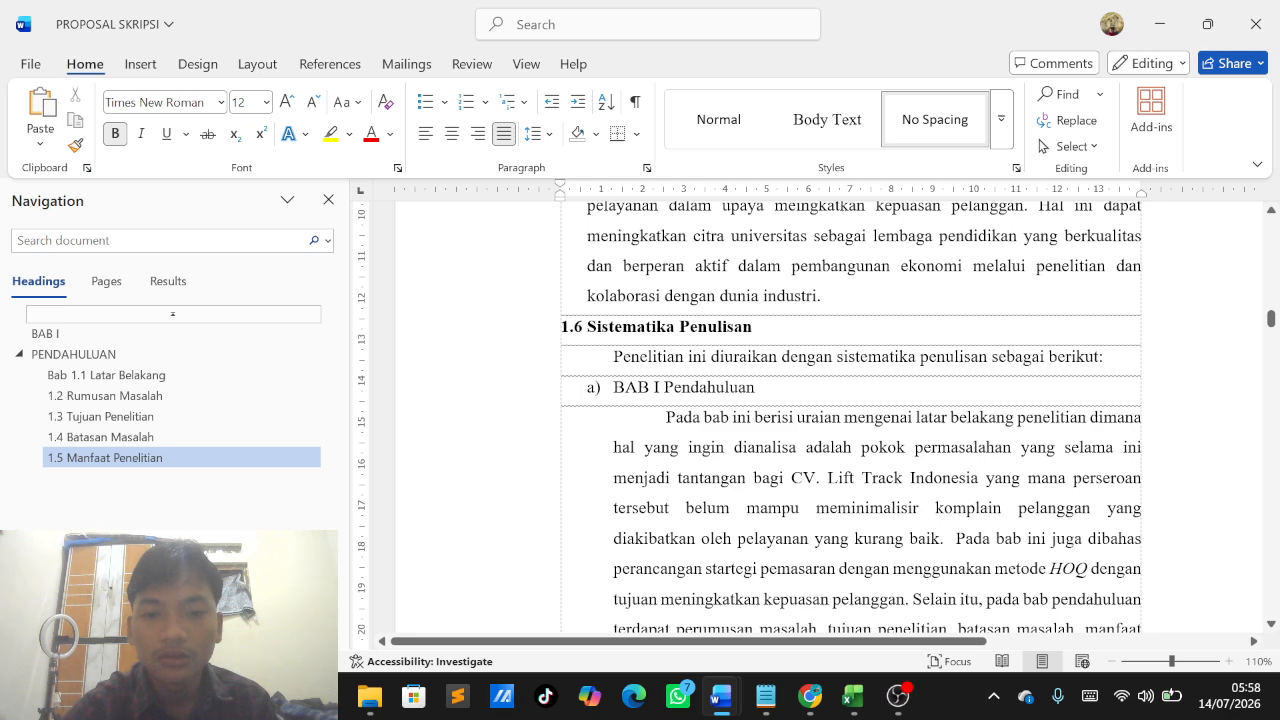
click(1000, 119)
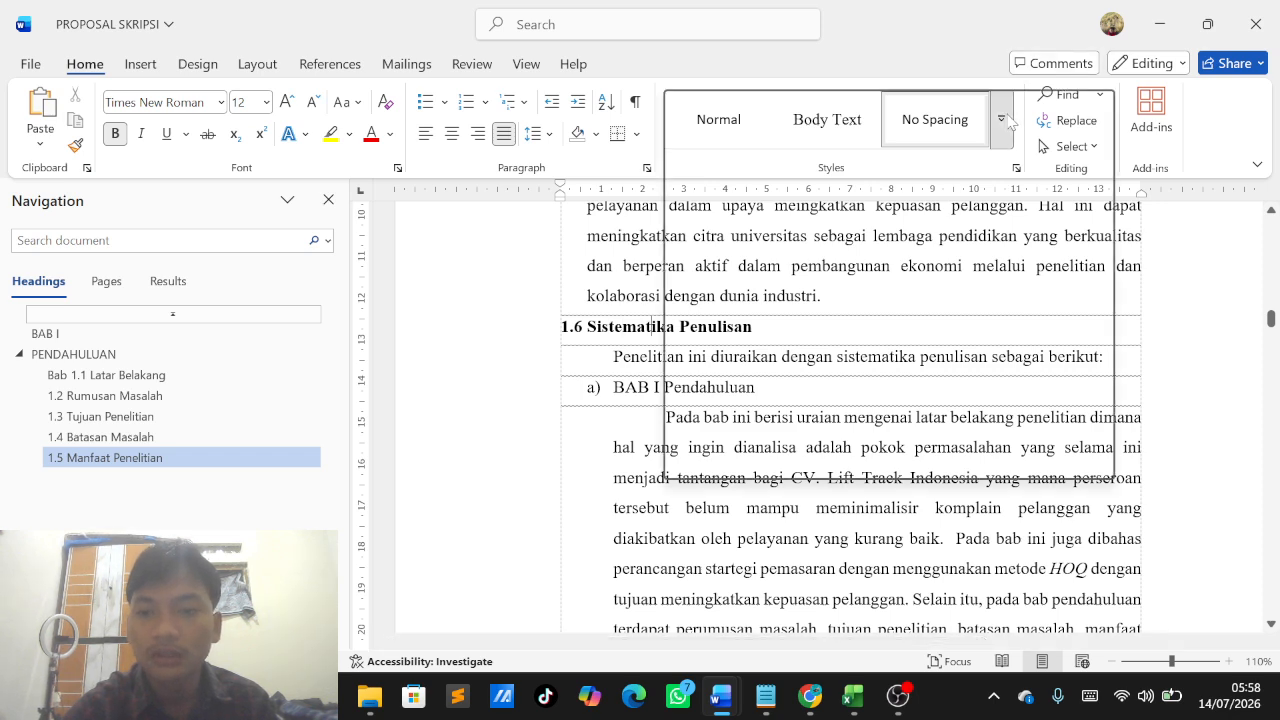
click(736, 188)
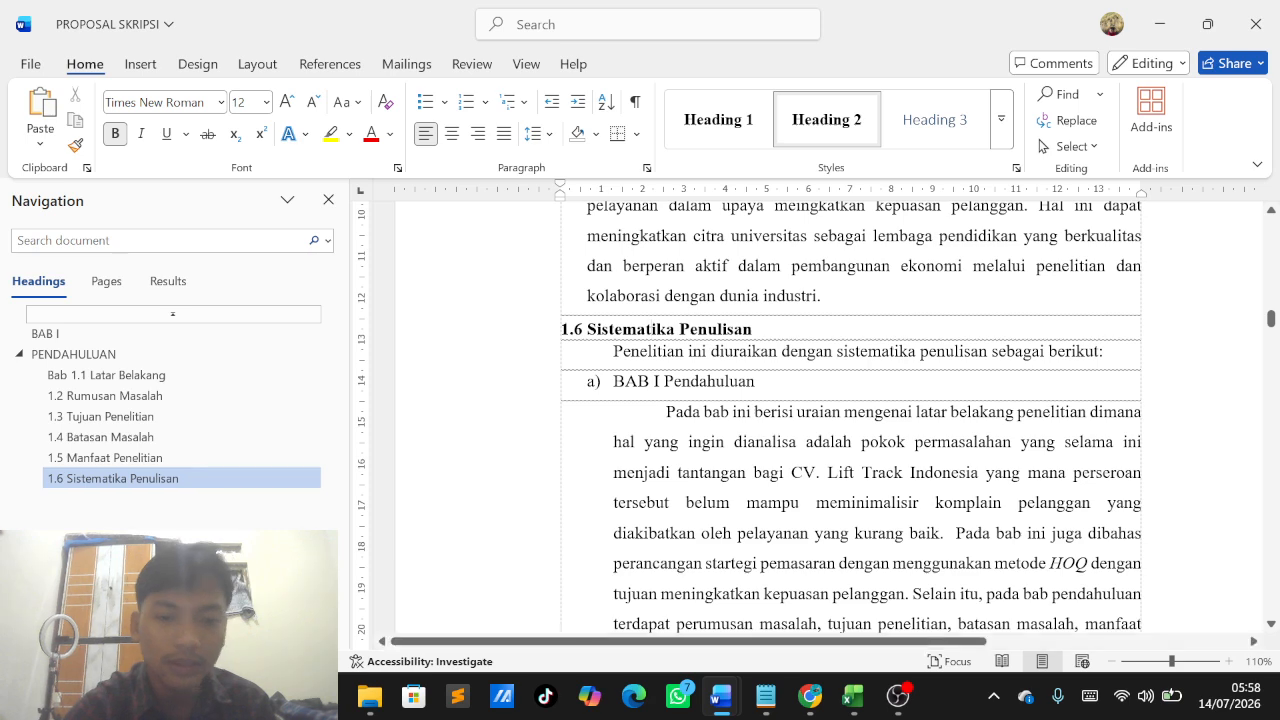
Step: Insert two blank lines above the "BAB II" title to move it onto the next page with "TINJAUAN PUSTAKA"
scroll(850, 420, down, 3)
scroll(850, 420, down, 10)
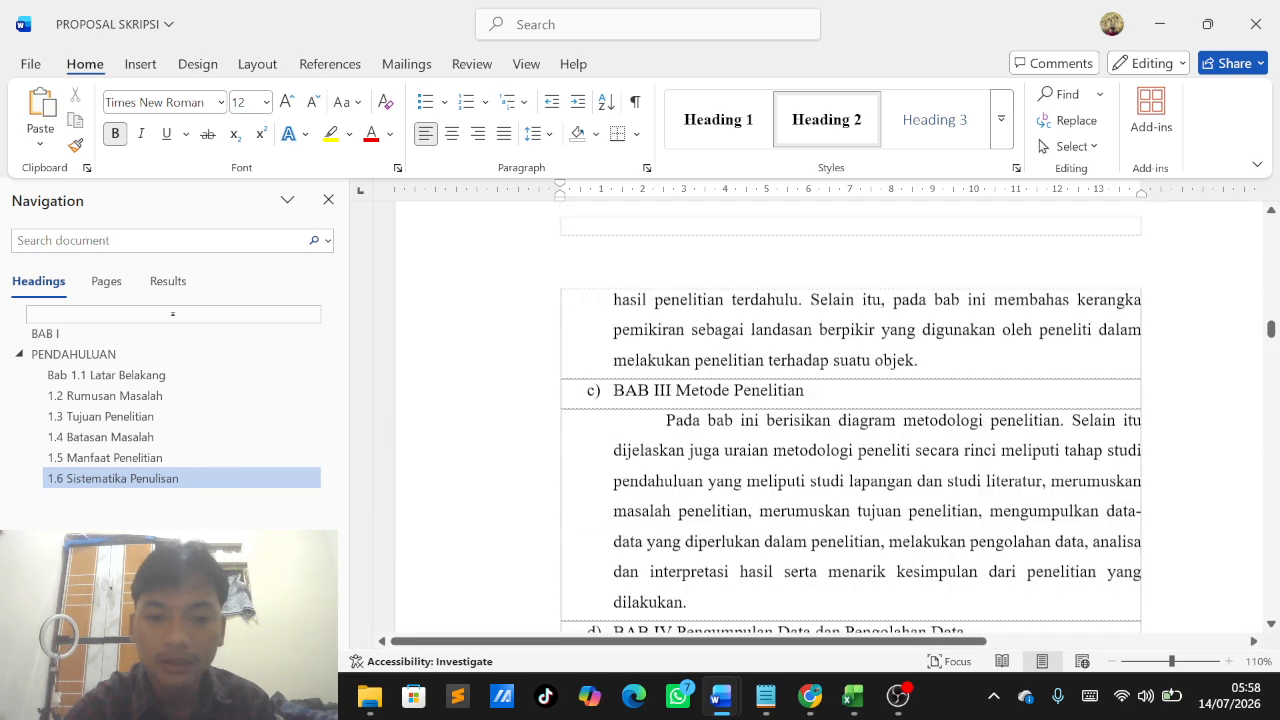
scroll(850, 420, down, 2)
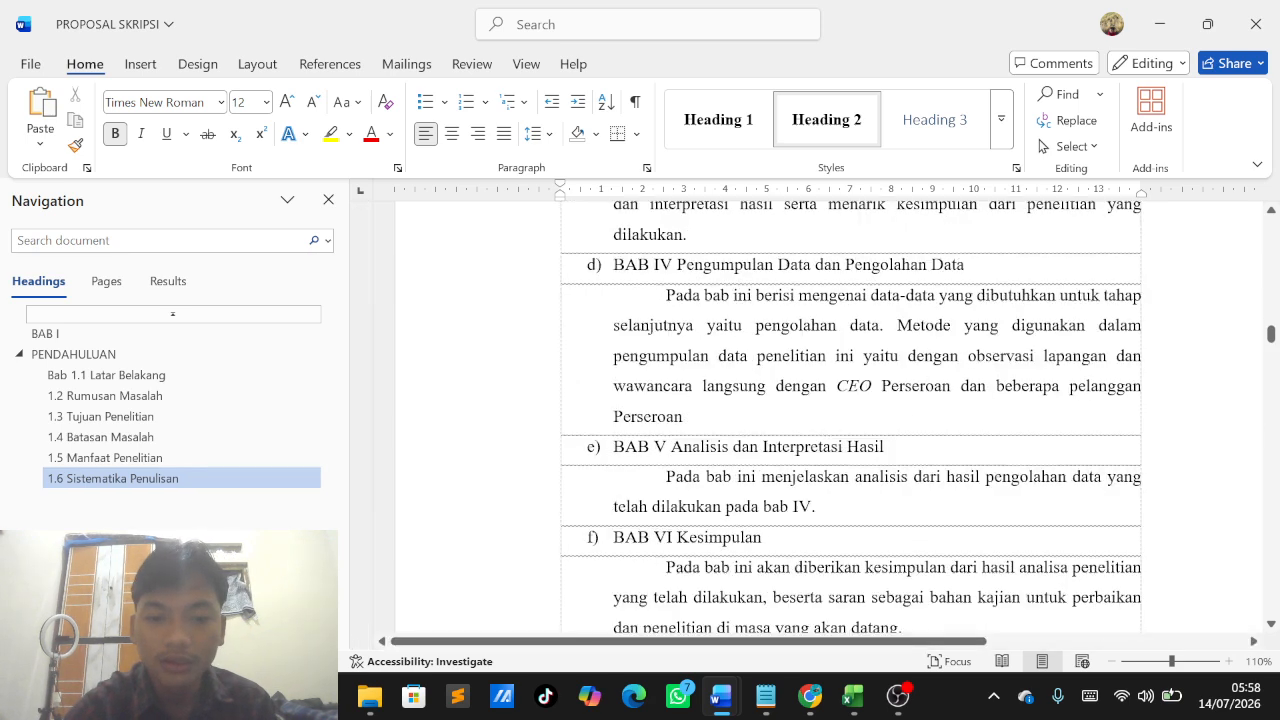
scroll(850, 420, down, 3)
scroll(855, 448, down, 3)
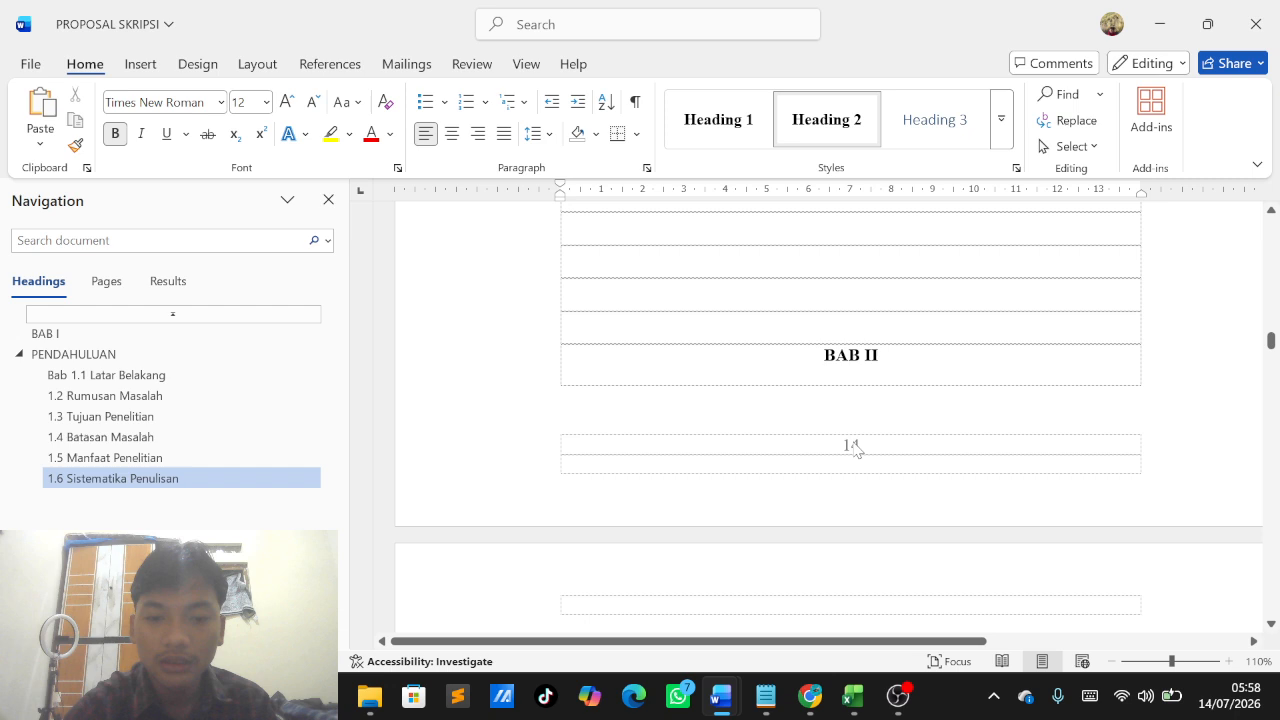
scroll(855, 448, down, 1)
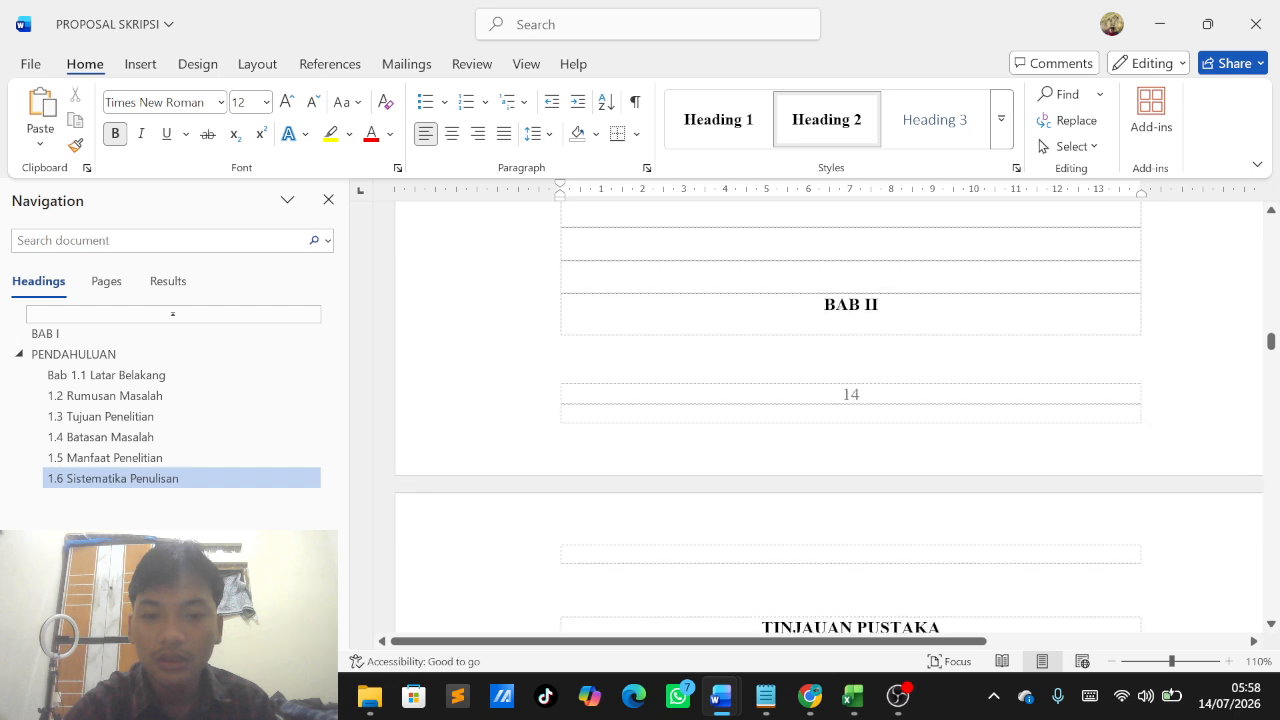
click(829, 276)
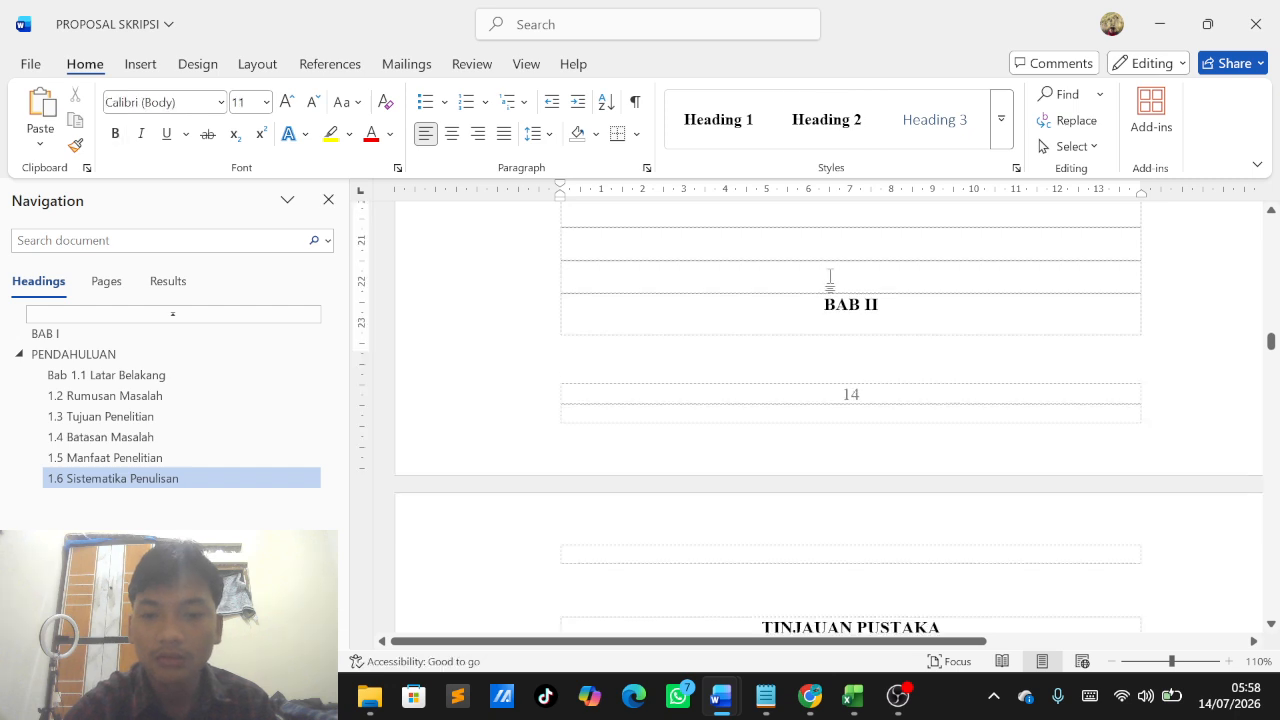
key(Return)
key(Return)
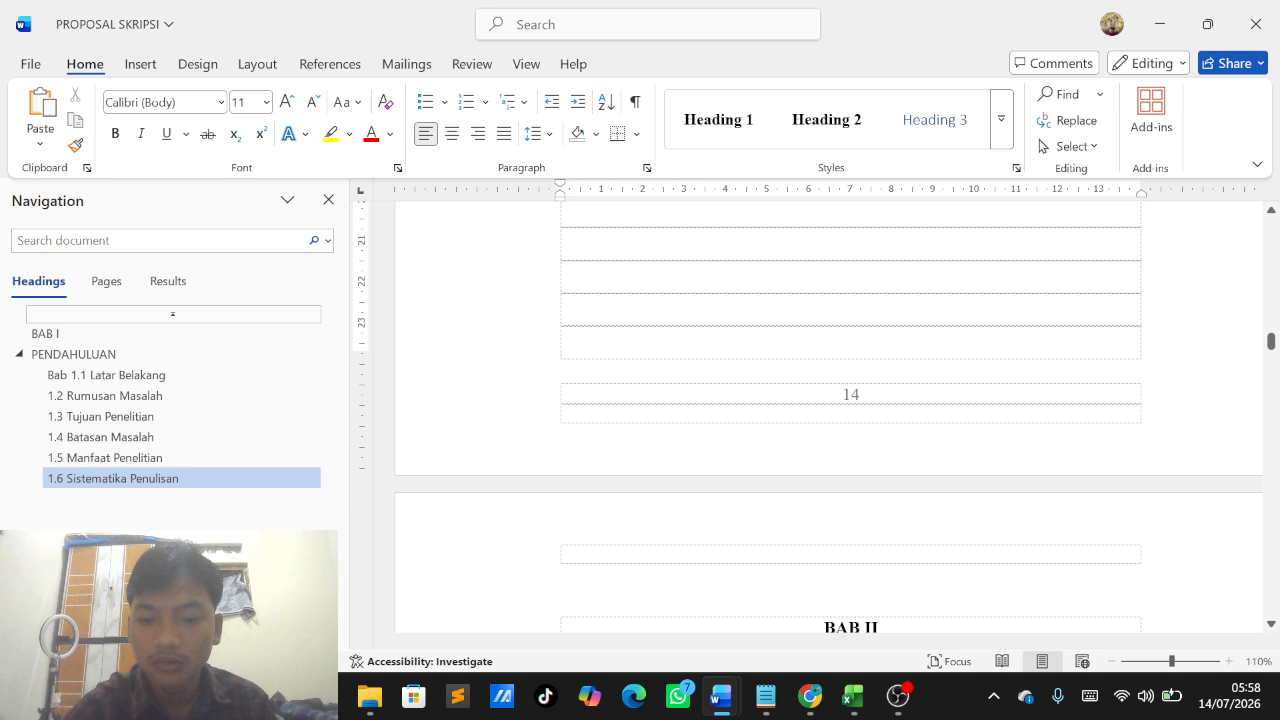
Step: Apply the Heading 1 style to the "BAB II" and "TINJAUAN PUSTAKA" title lines and centre them
scroll(794, 474, down, 5)
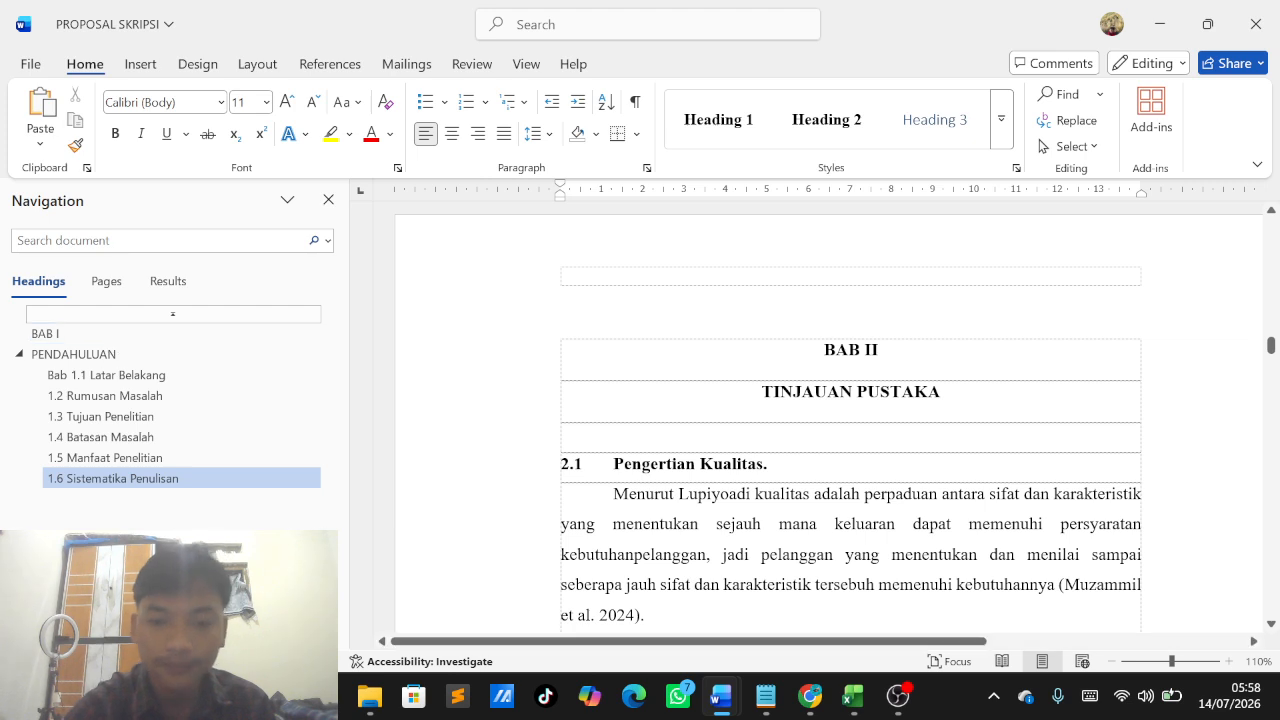
drag(824, 350, 950, 393)
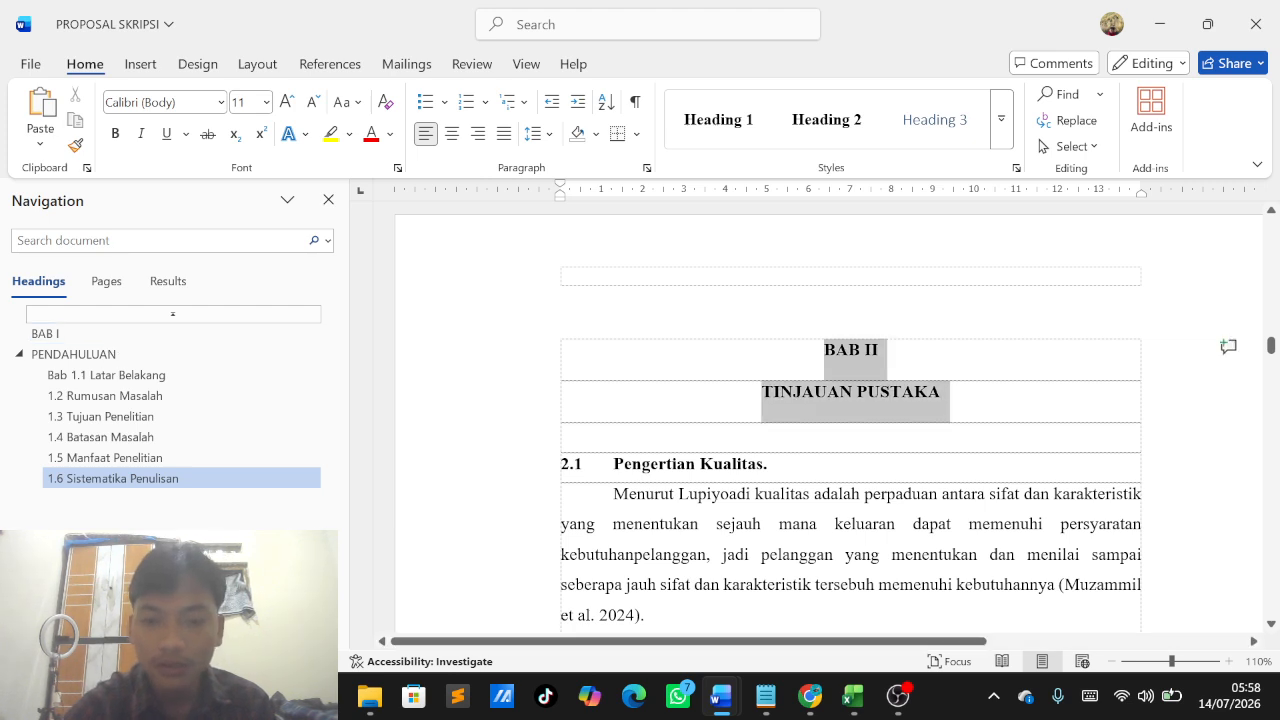
click(731, 131)
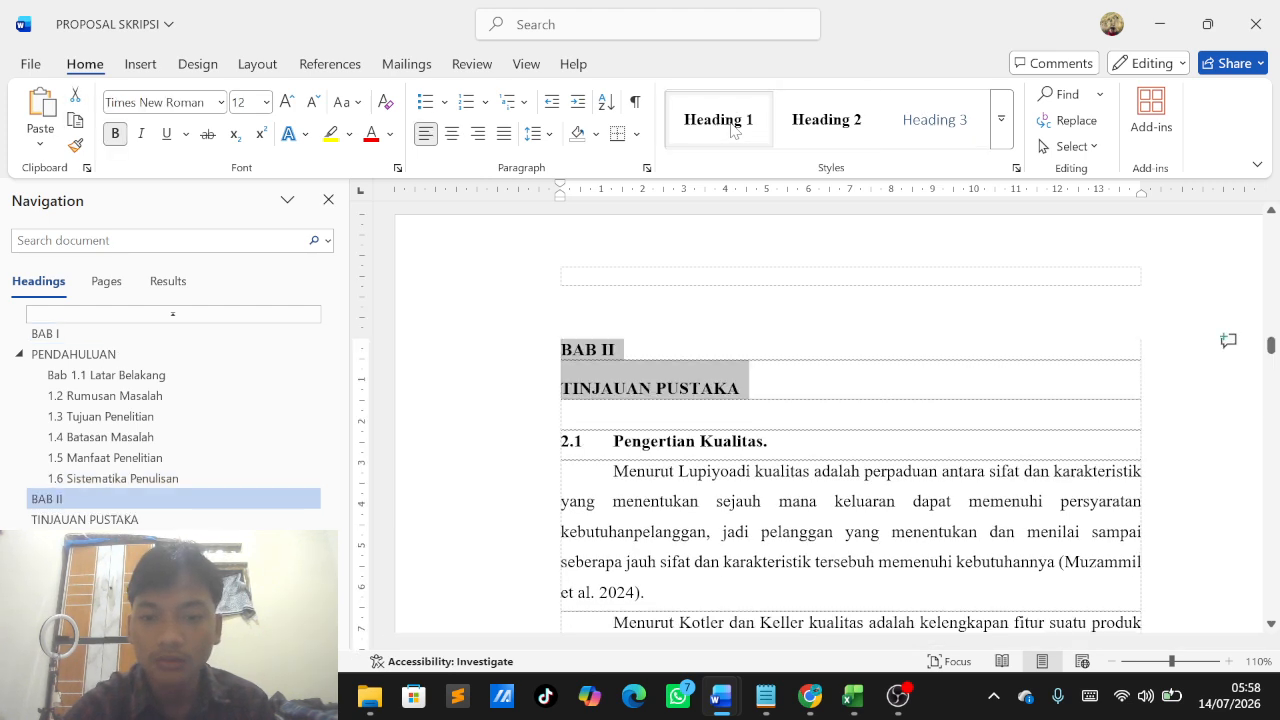
click(451, 137)
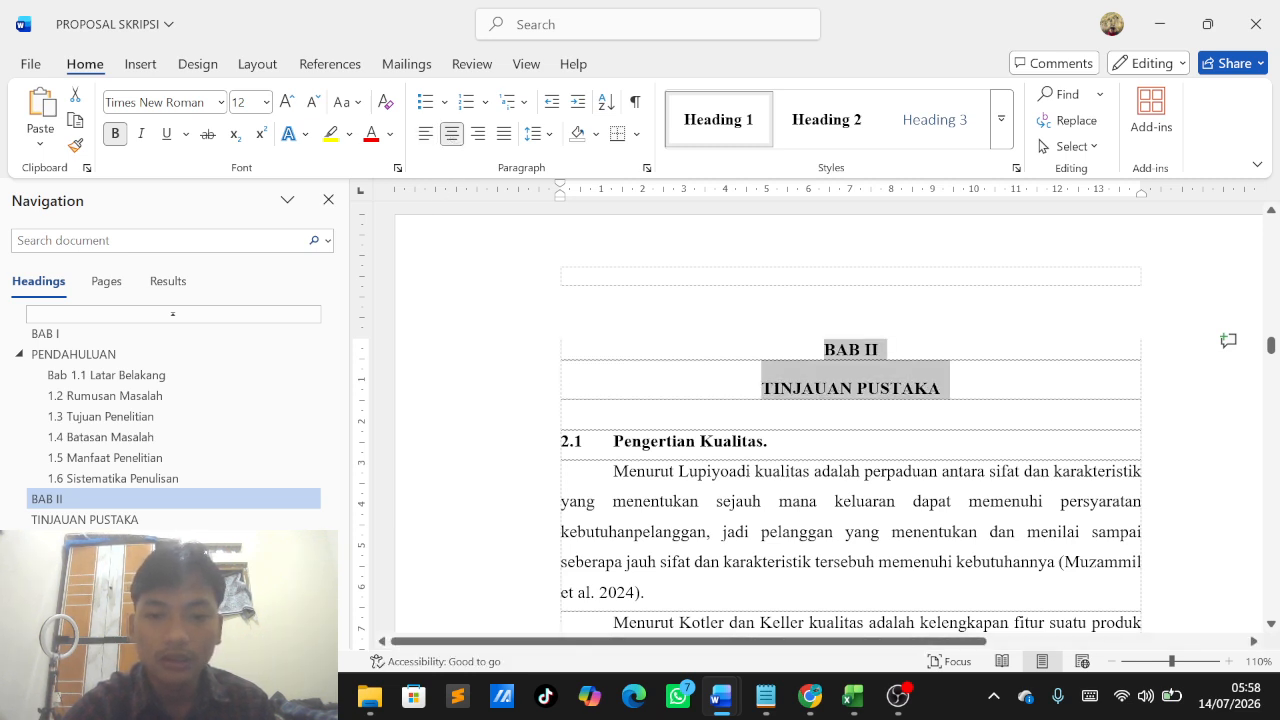
Step: Apply the Heading 2 style to the "2.1 Pengertian Kualitas." subheading
click(690, 441)
click(827, 115)
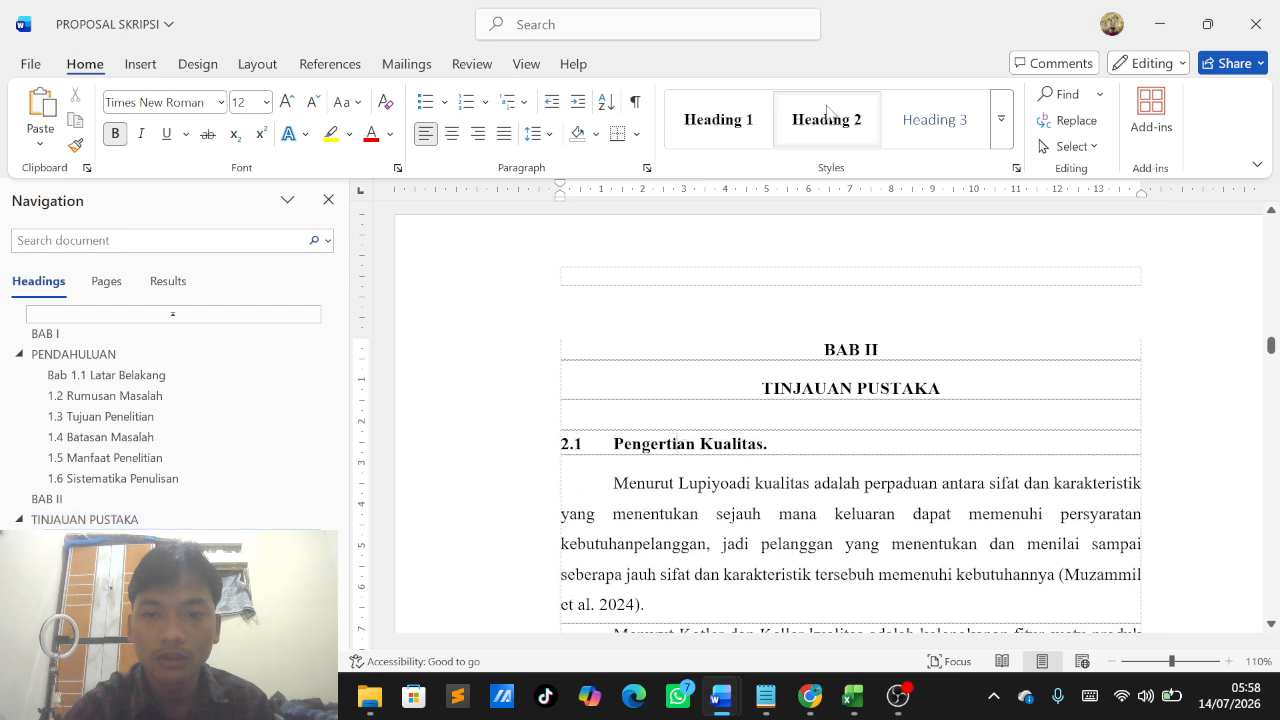
Step: Compare the numbering levels of the "2.1 Pengertian Kualitas." and "2.2.1 Pengertian Kualitas Produk." subheadings in chapter II
scroll(850, 420, down, 10)
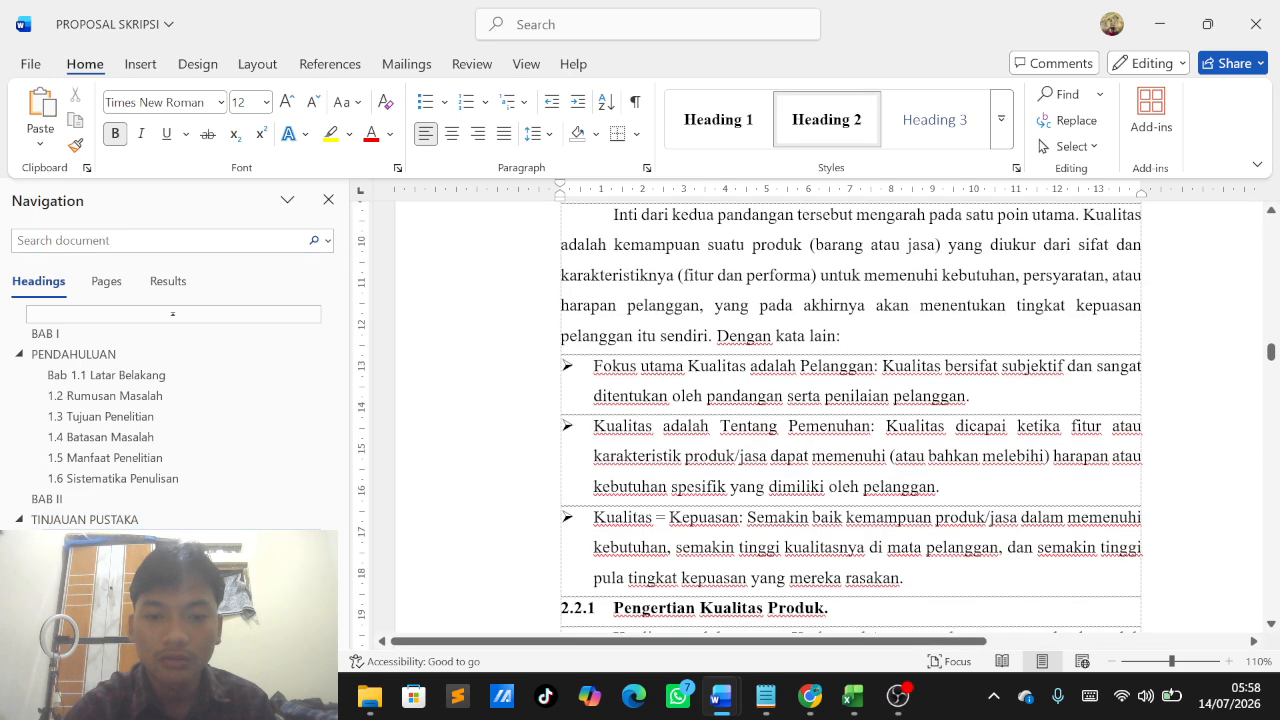
scroll(850, 420, down, 3)
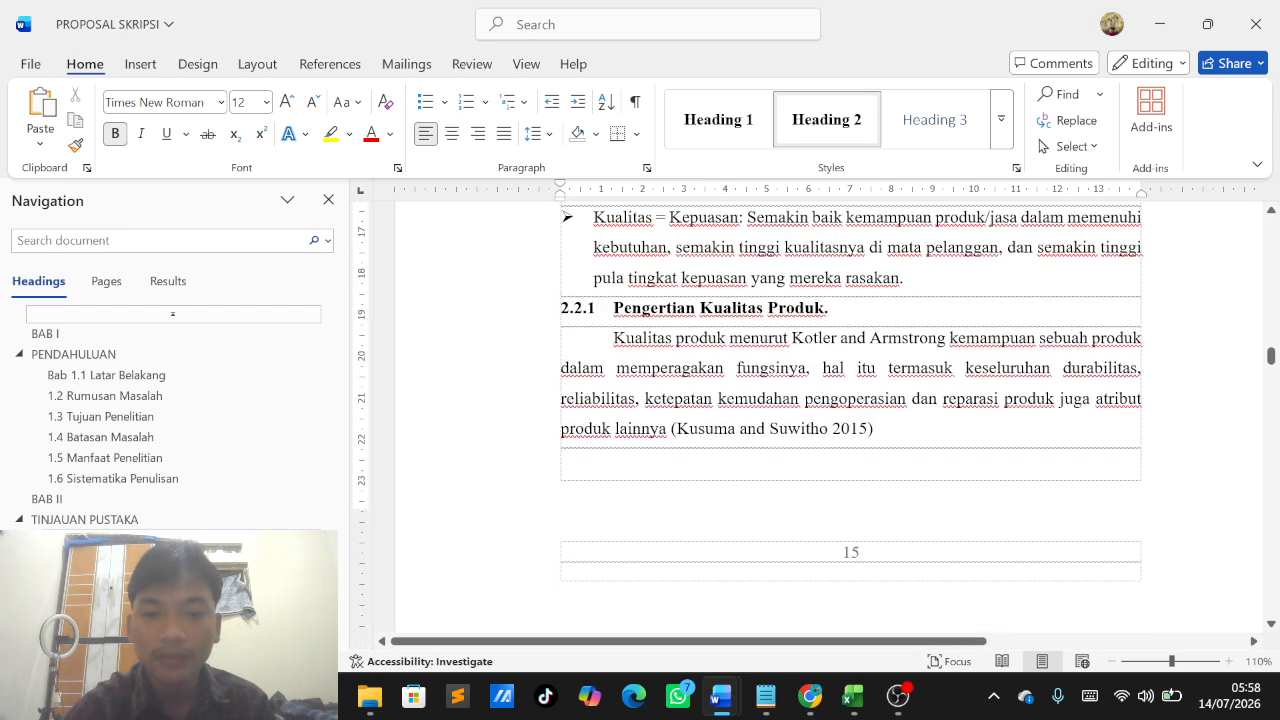
scroll(850, 420, up, 5)
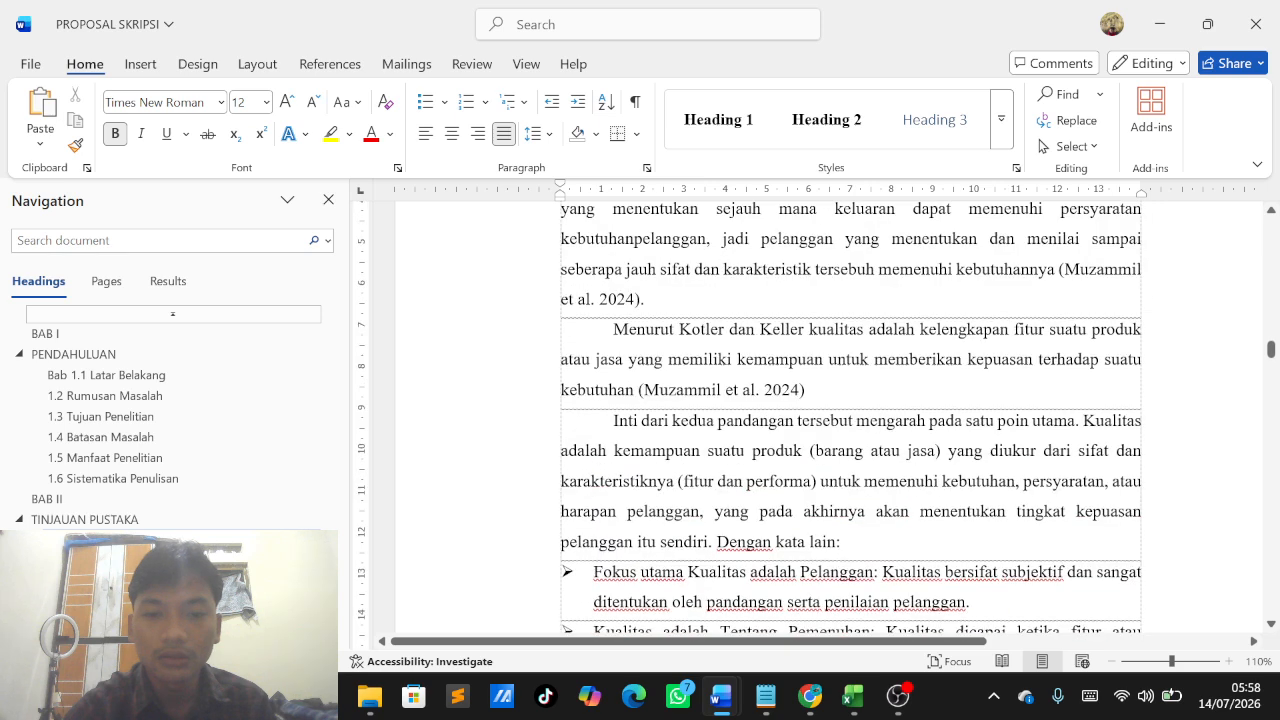
scroll(850, 420, up, 2)
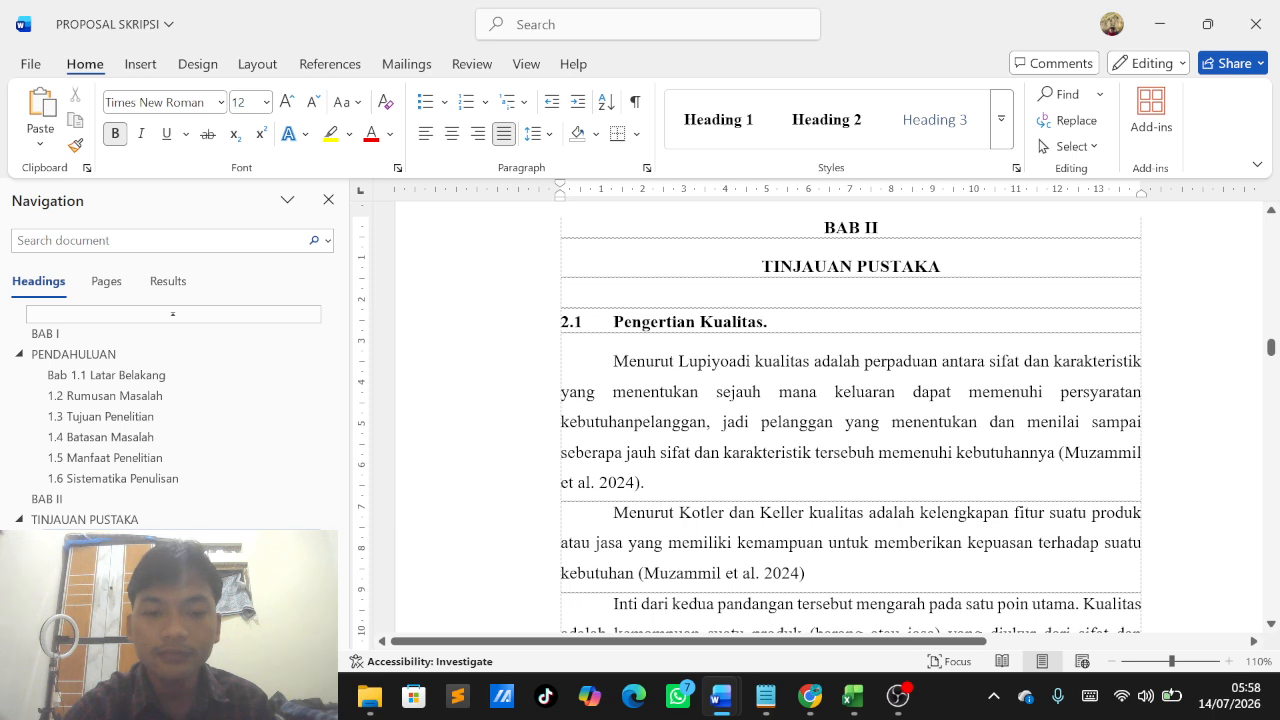
scroll(850, 420, down, 1)
scroll(850, 420, down, 3)
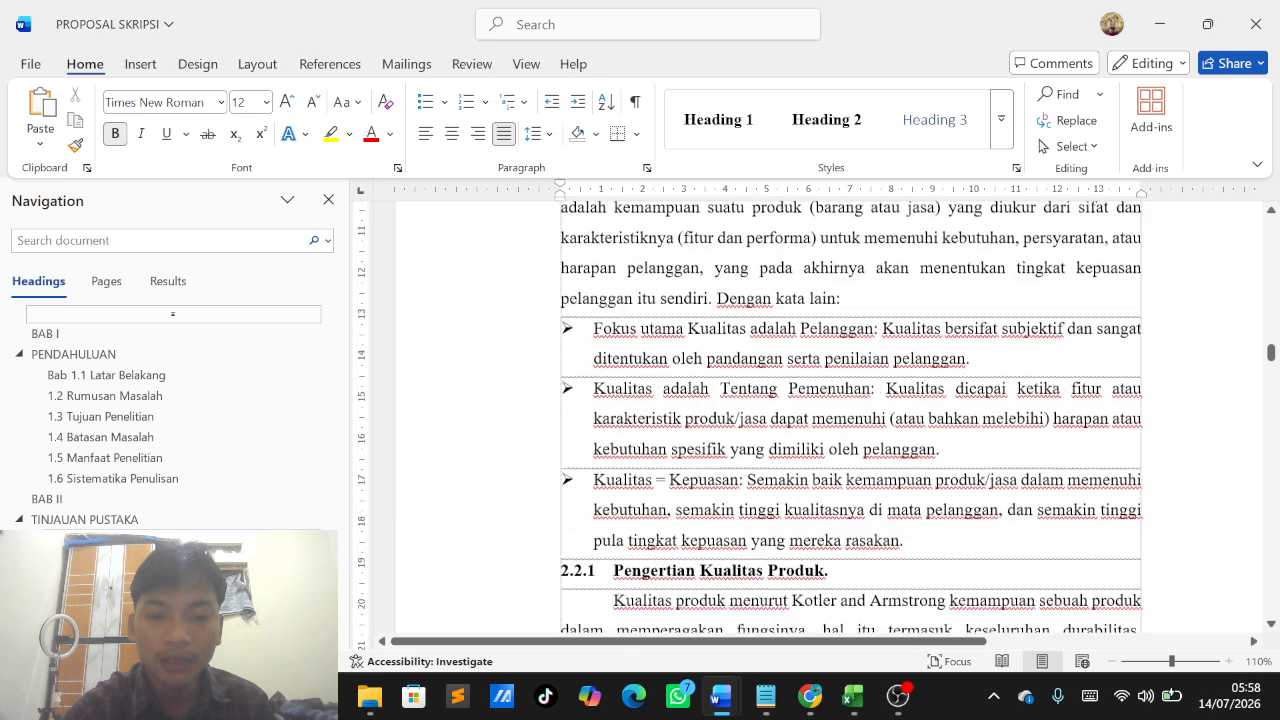
scroll(723, 512, down, 1)
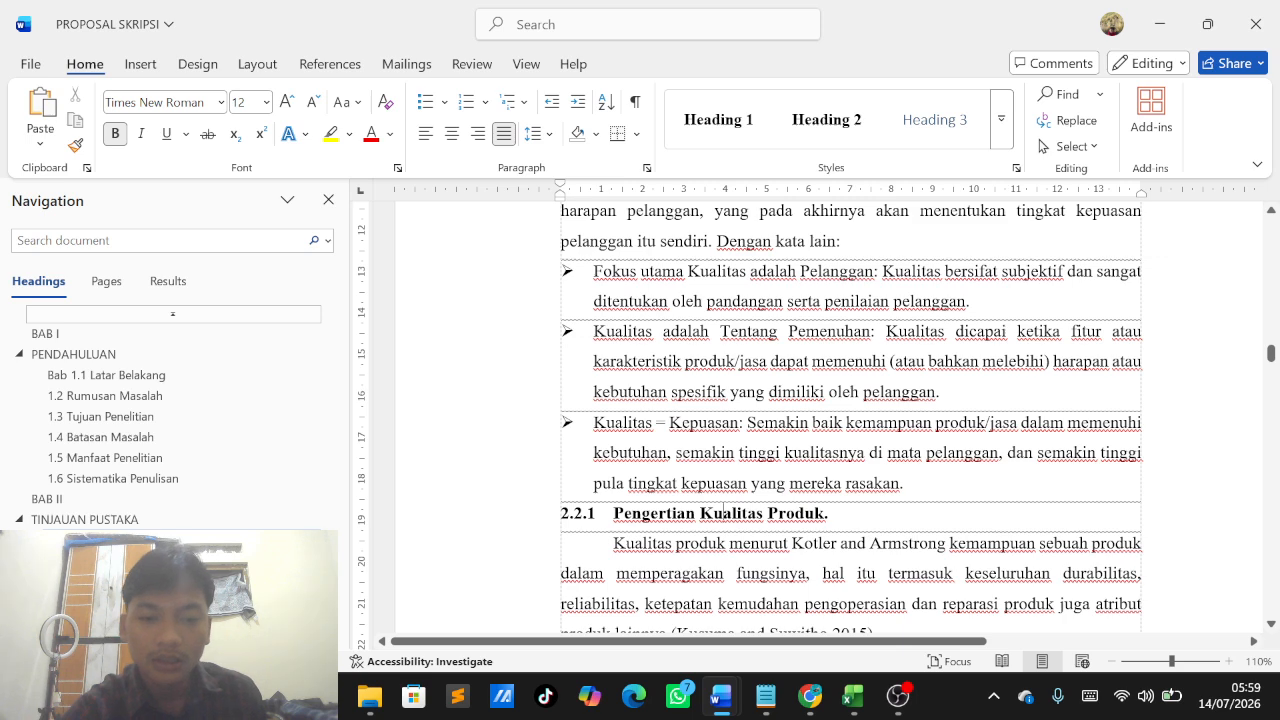
scroll(850, 420, up, 5)
scroll(557, 333, up, 4)
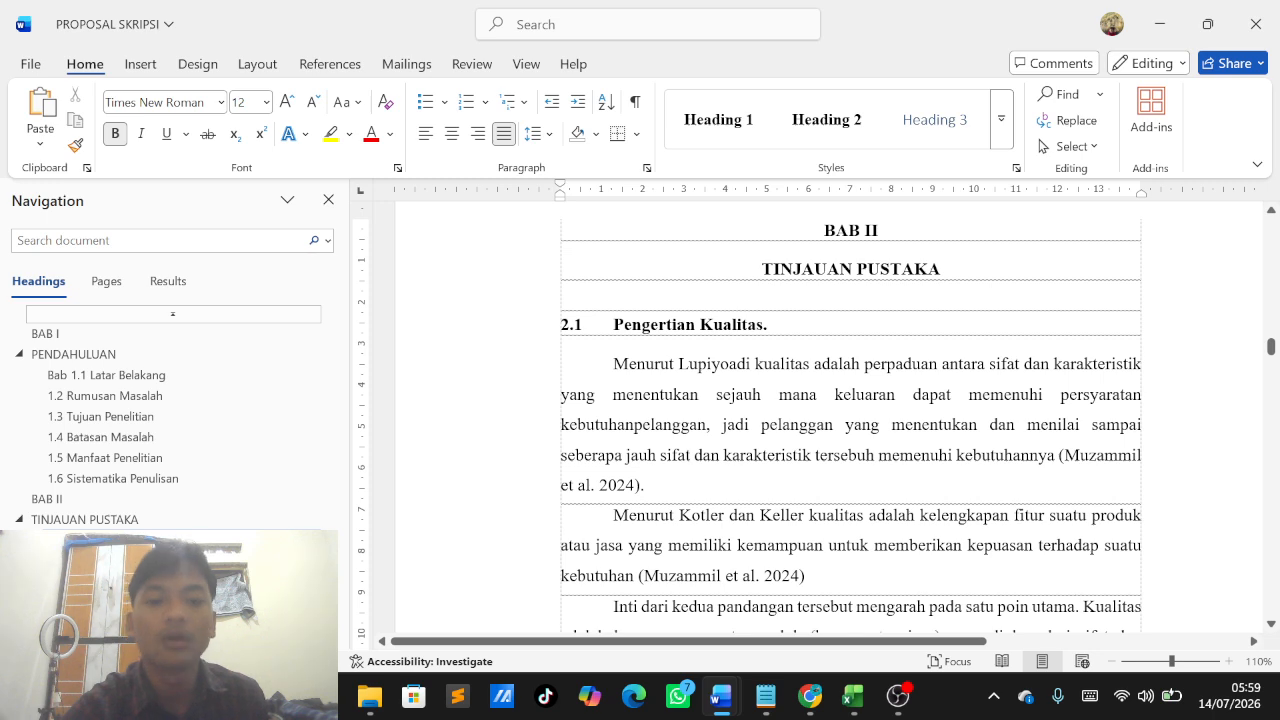
scroll(850, 420, down, 2)
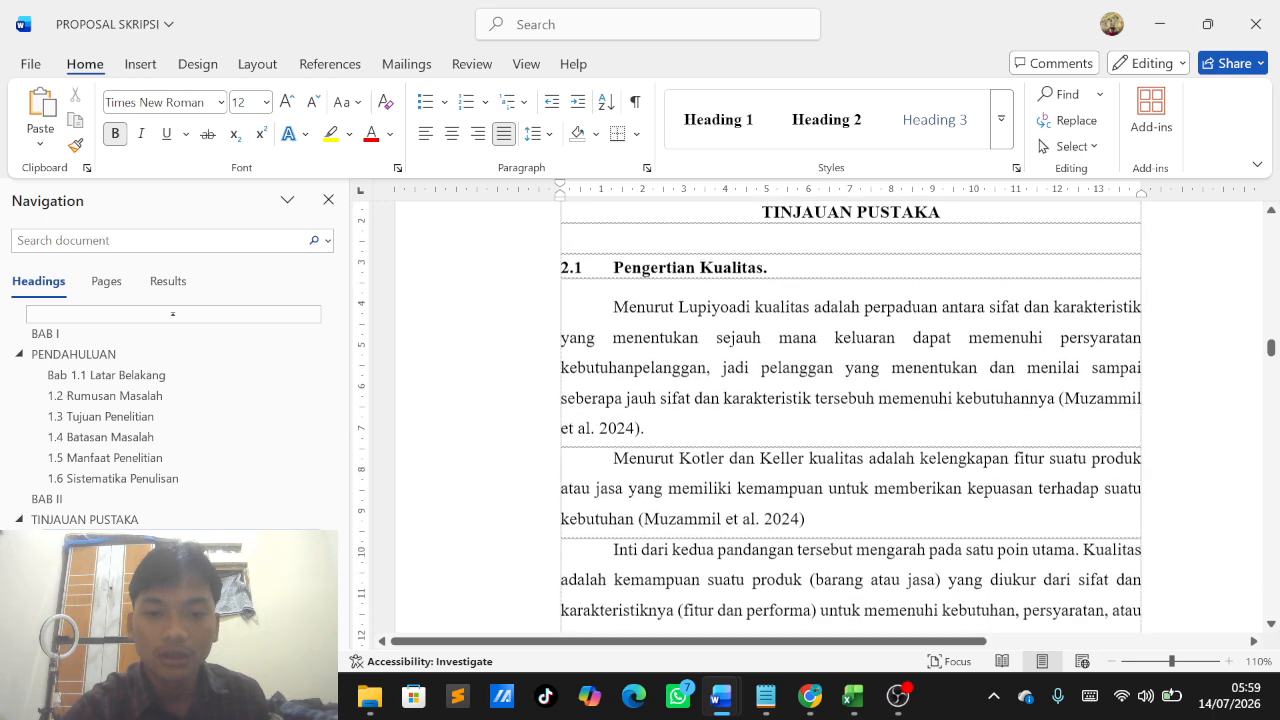
Step: Modify the Heading 3 style to use Times New Roman, bold, with black font color
scroll(850, 420, down, 5)
scroll(723, 360, down, 6)
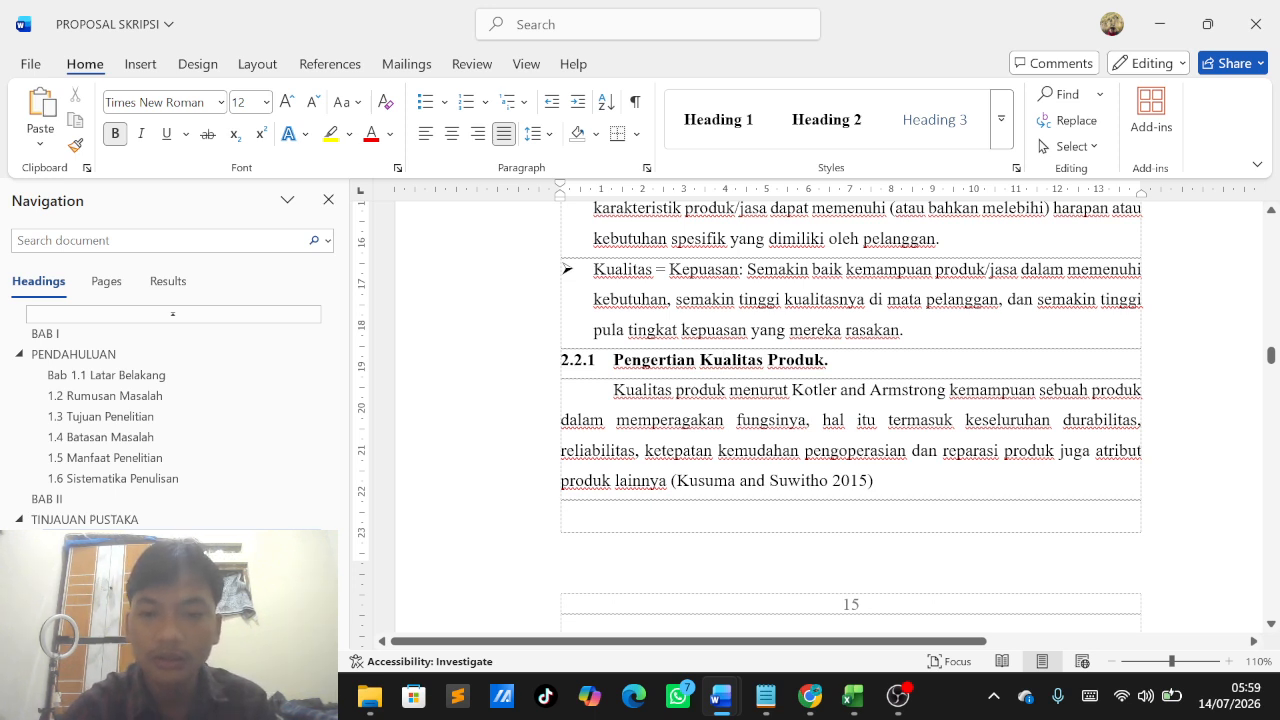
click(958, 130)
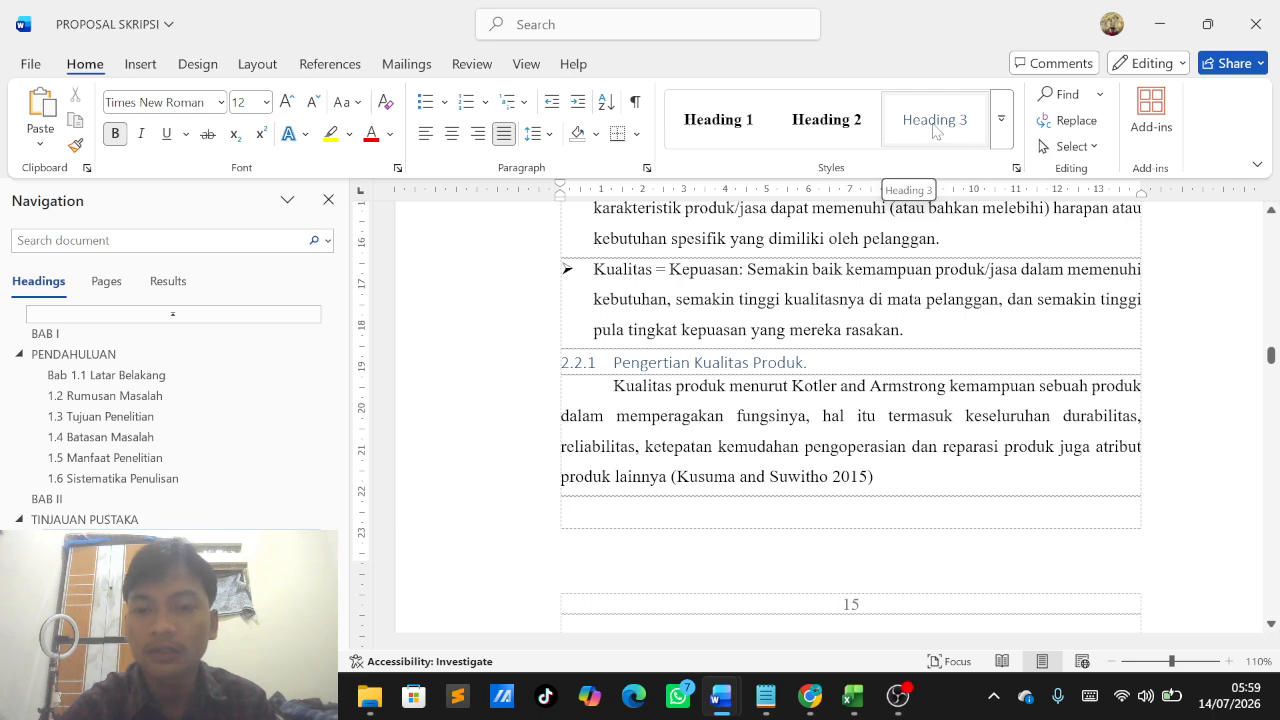
right_click(933, 131)
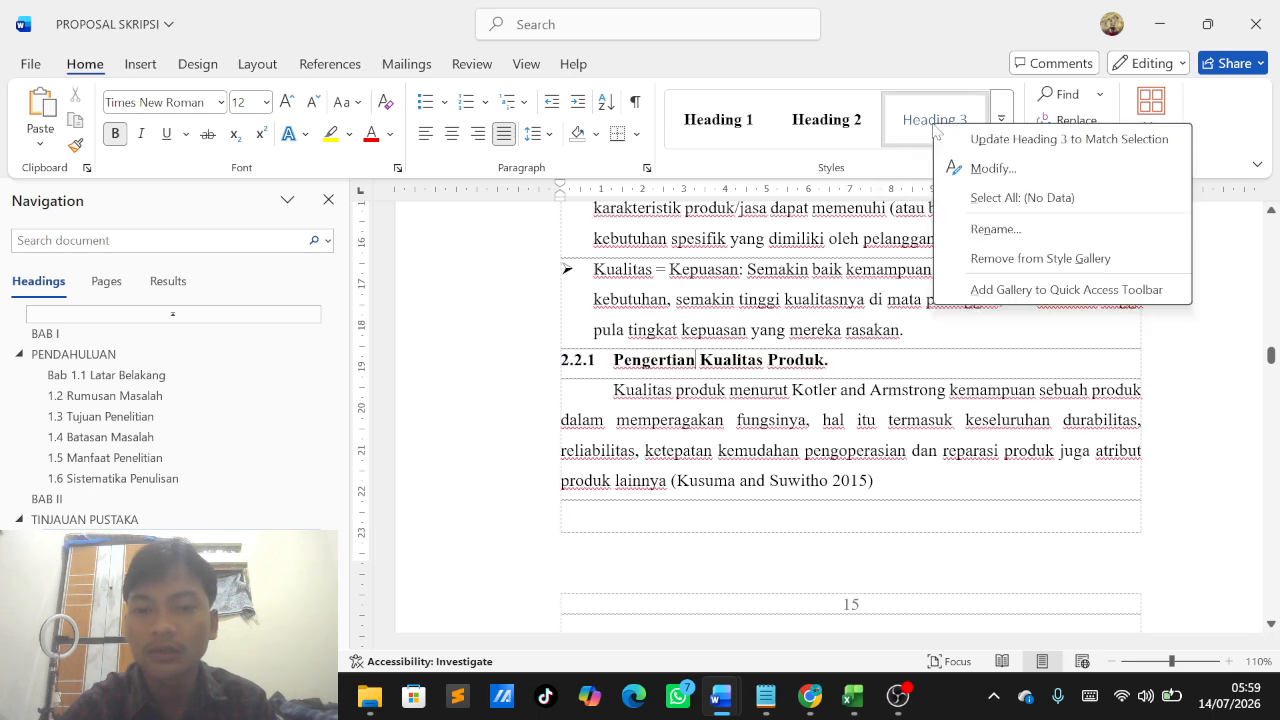
click(1003, 172)
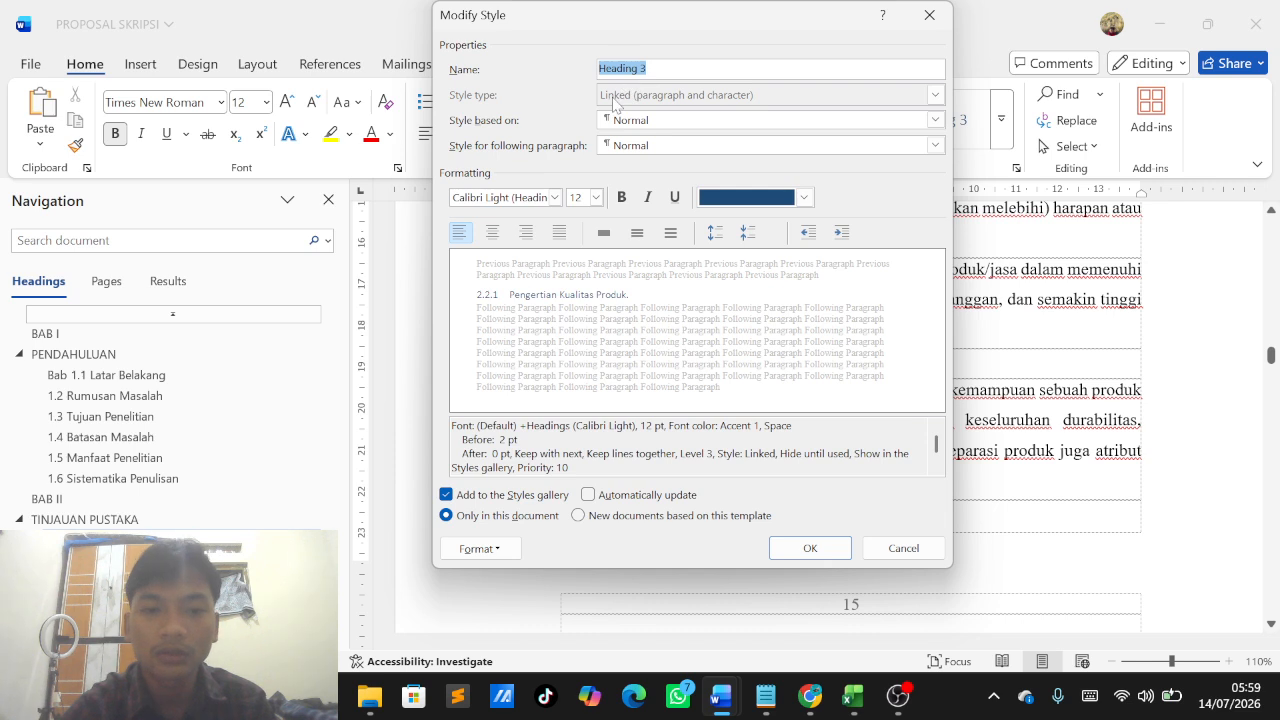
click(558, 198)
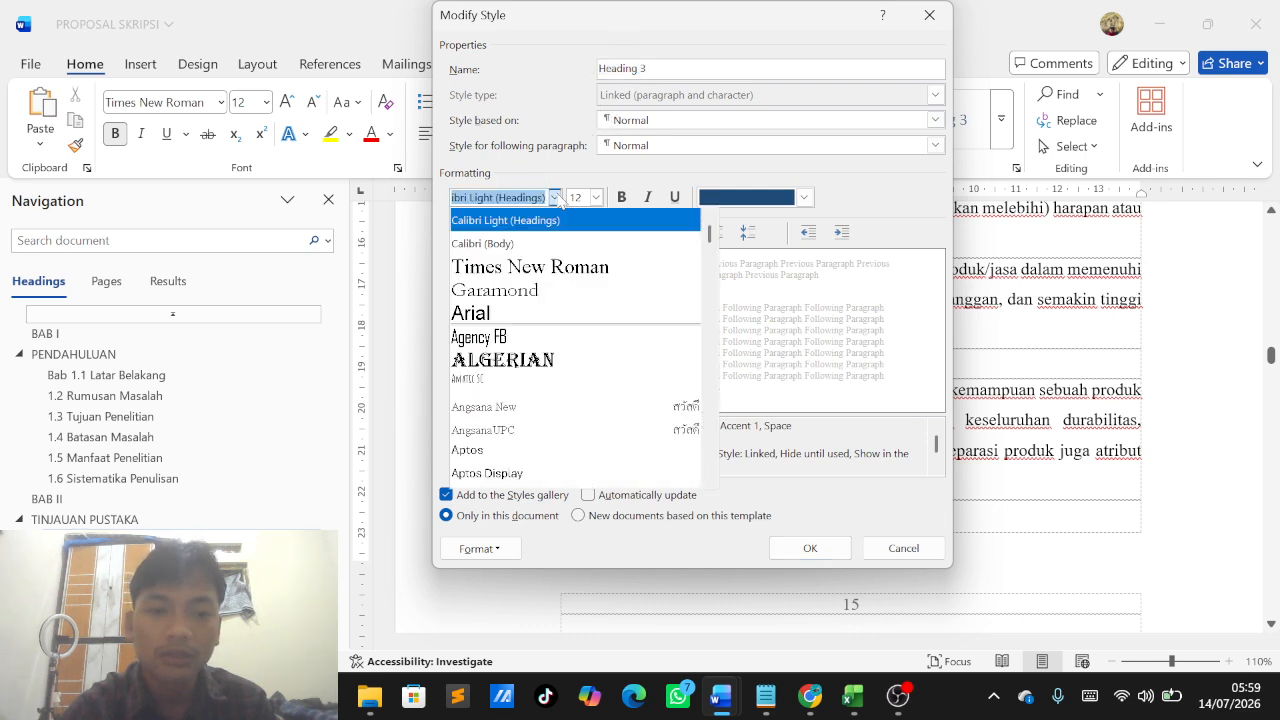
click(533, 272)
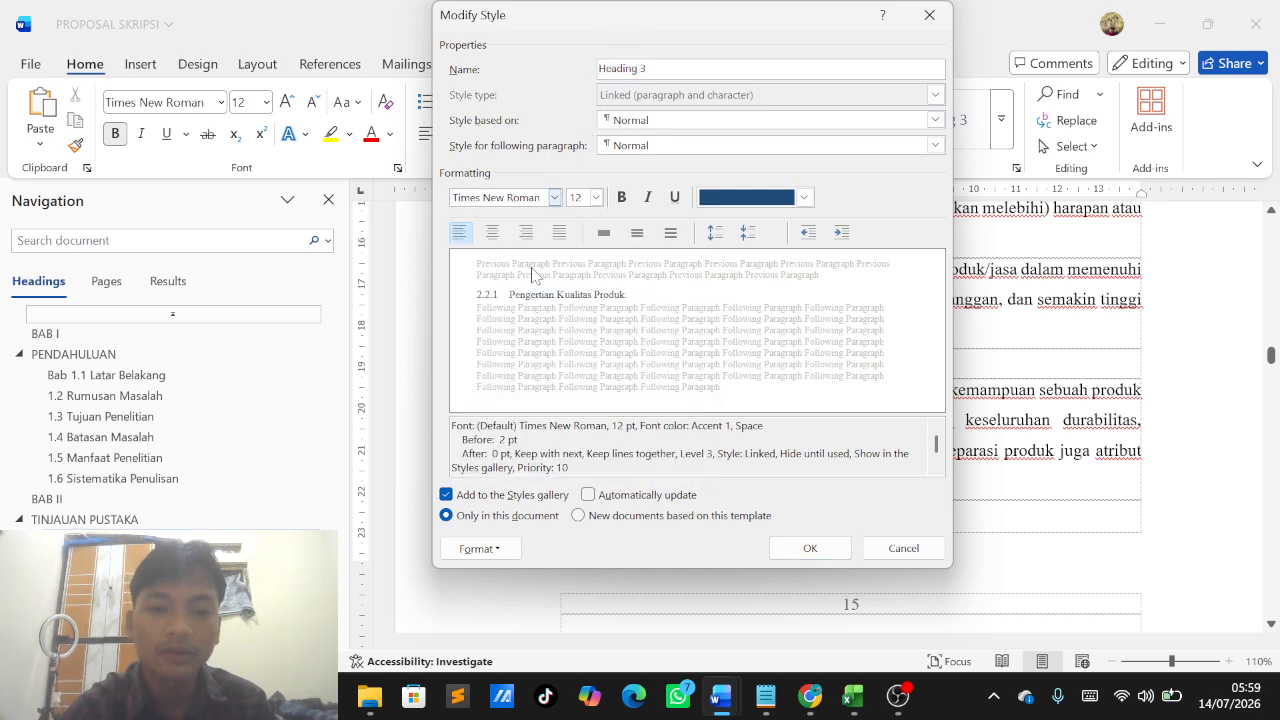
click(623, 200)
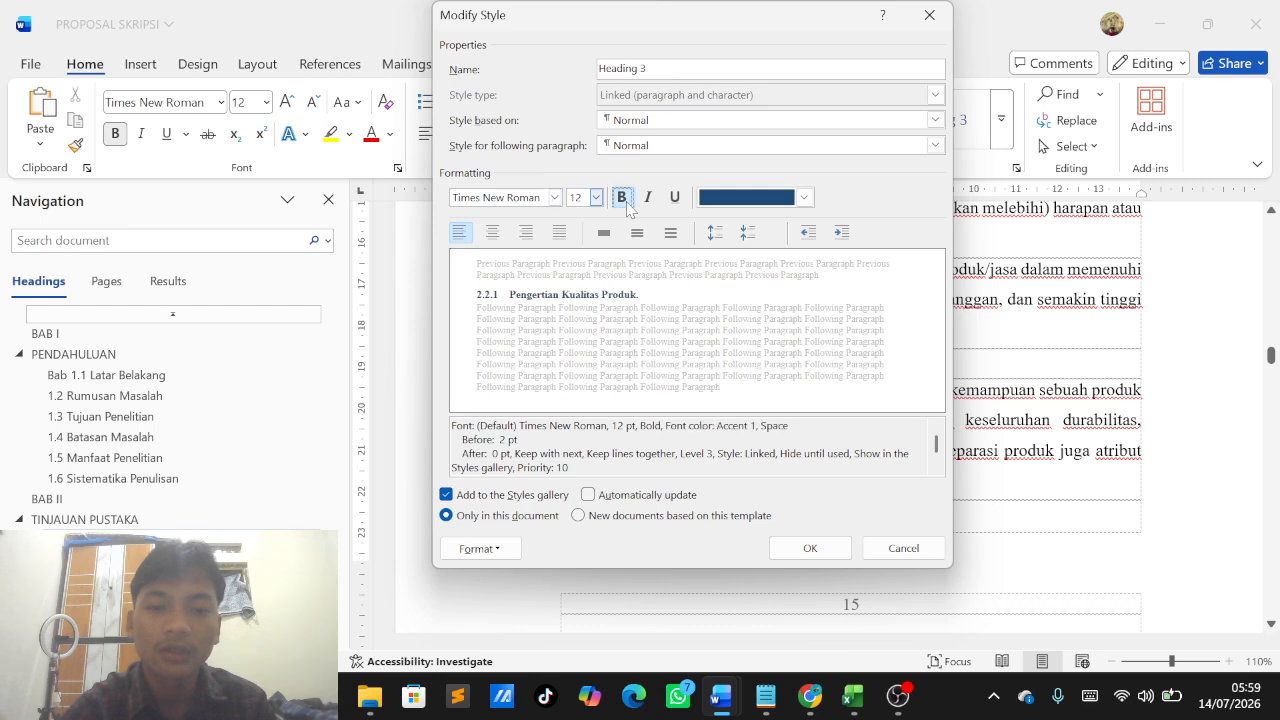
click(804, 198)
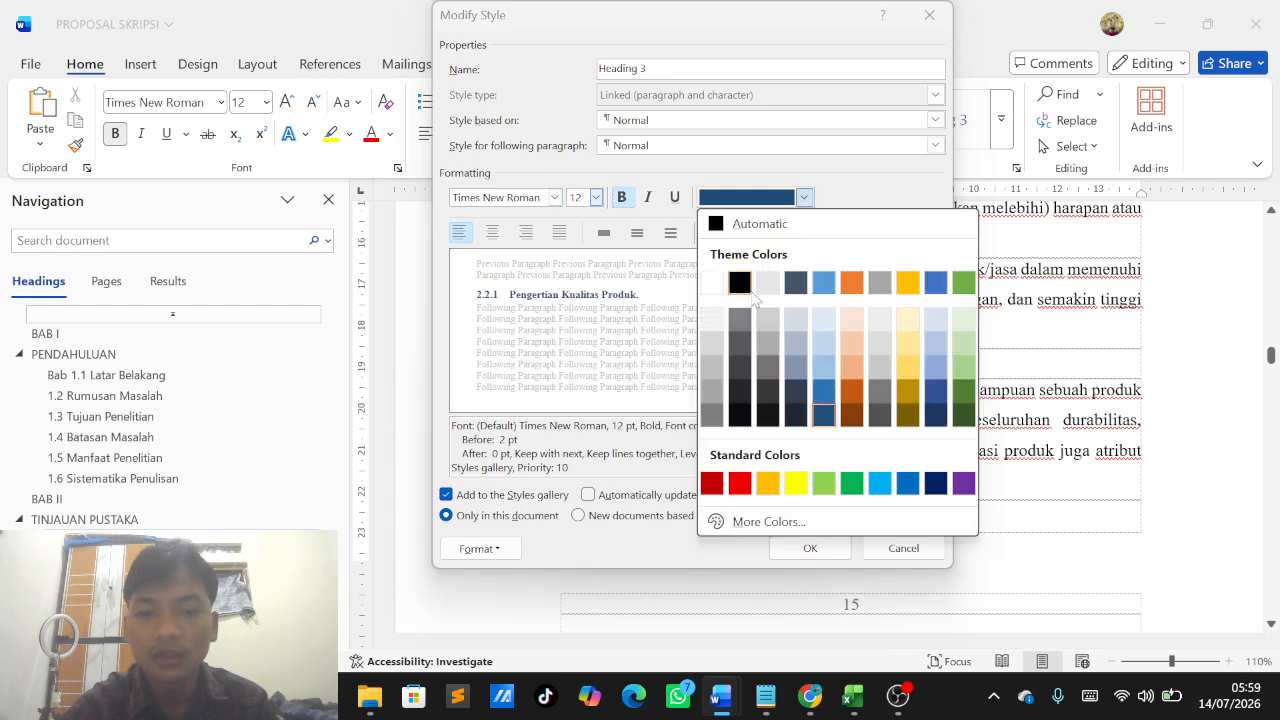
click(741, 283)
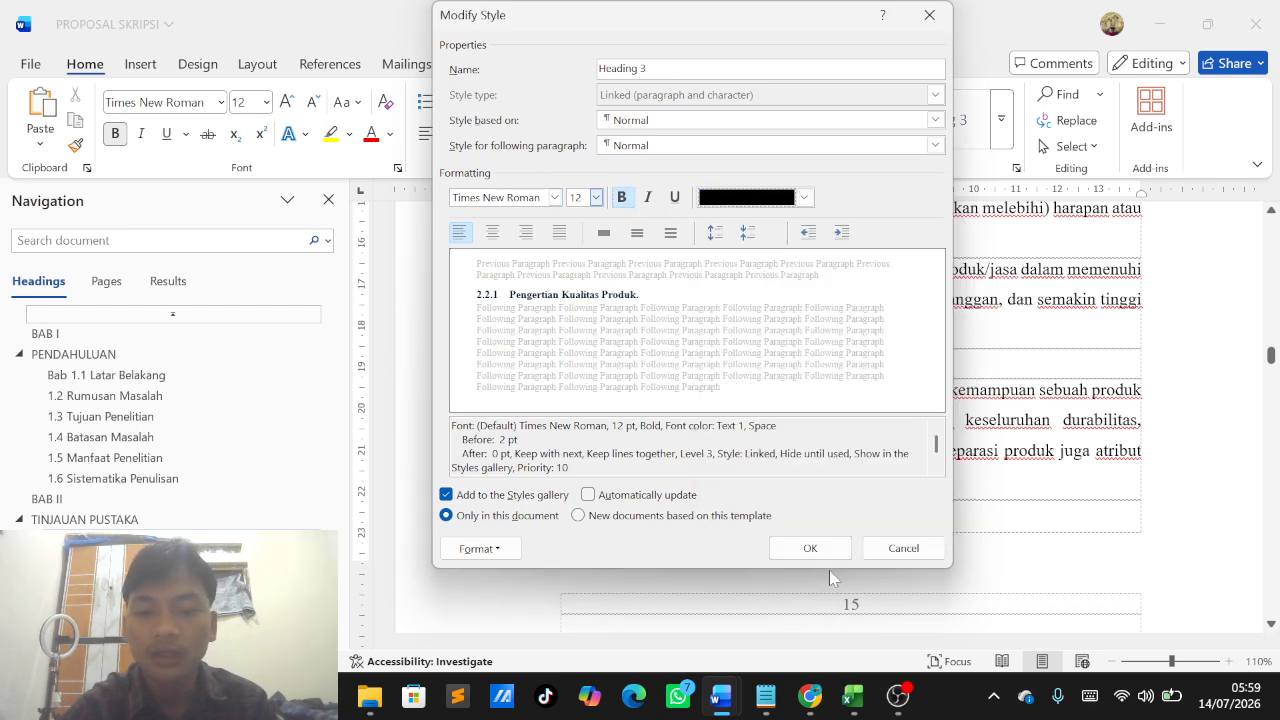
click(809, 547)
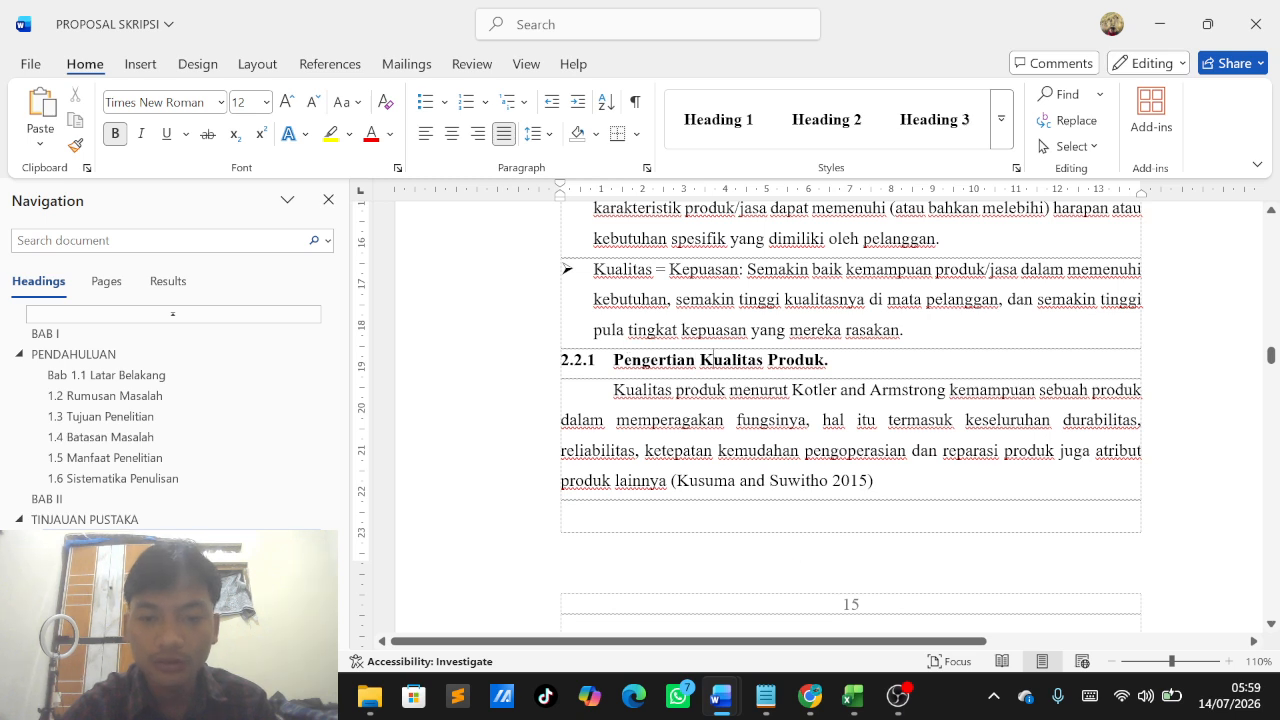
Step: Apply the Heading 3 style to the subheadings "2.2.1 Pengertian Kualitas Produk." and "2.2.2 Pengertian Kualitas Jasa."
click(930, 133)
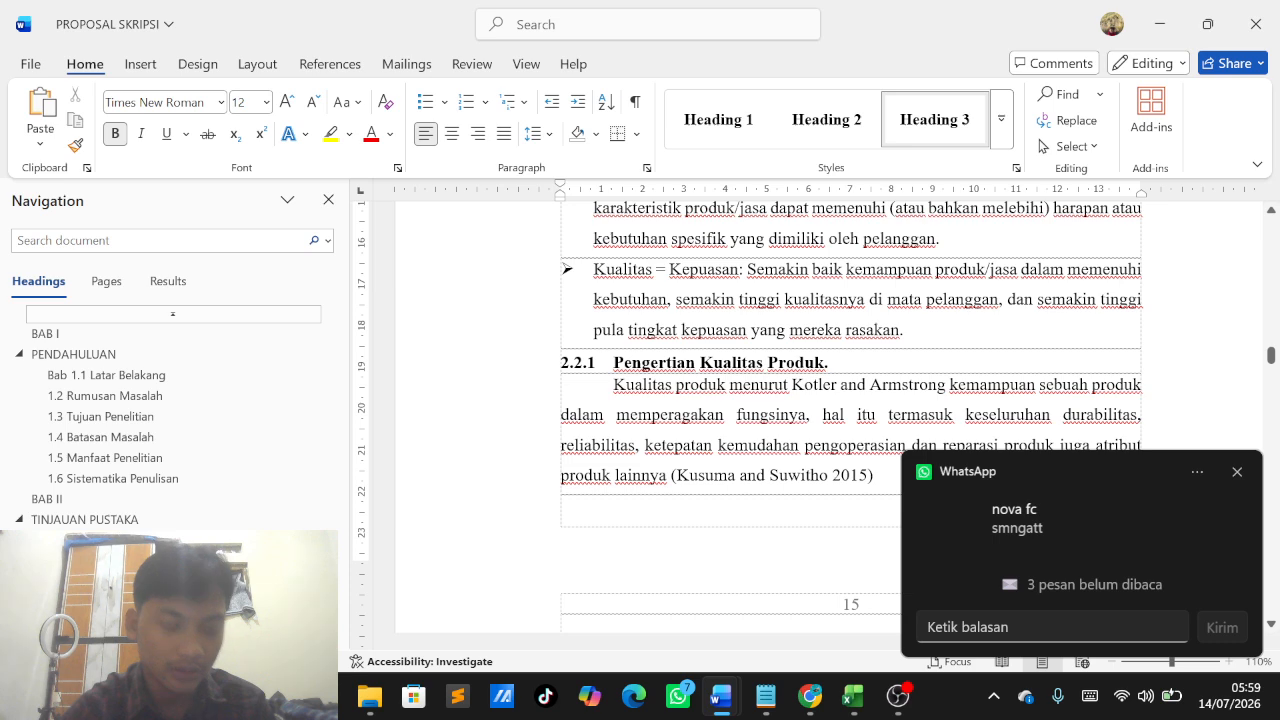
scroll(688, 472, down, 3)
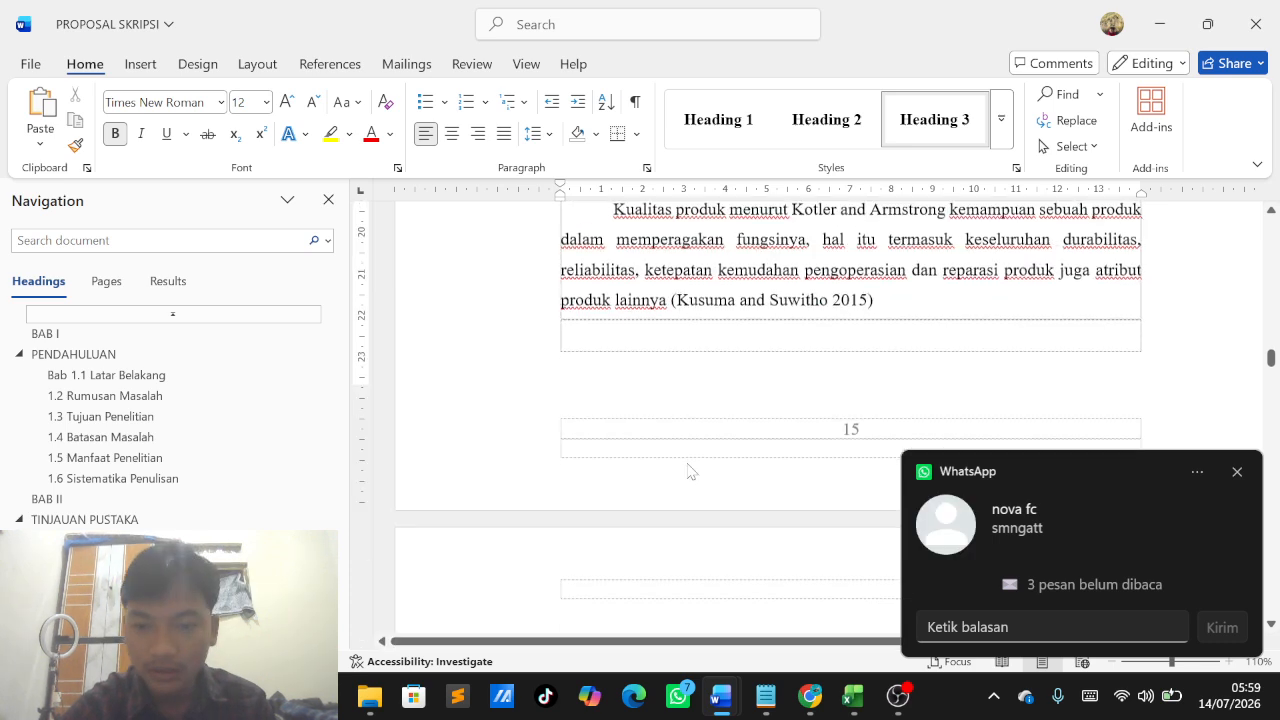
scroll(688, 472, down, 8)
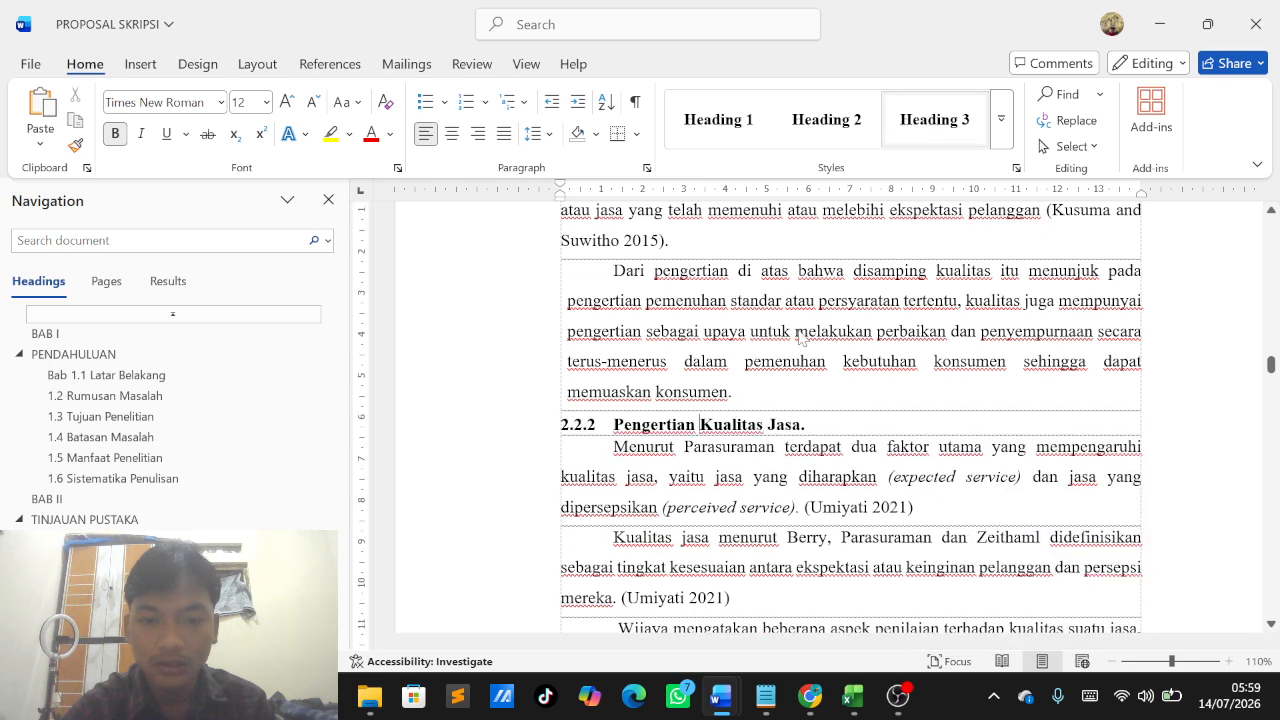
Step: Apply the Heading 4 style to the "2.2.2.1 Kualitas Layanan" subheading
scroll(800, 338, down, 10)
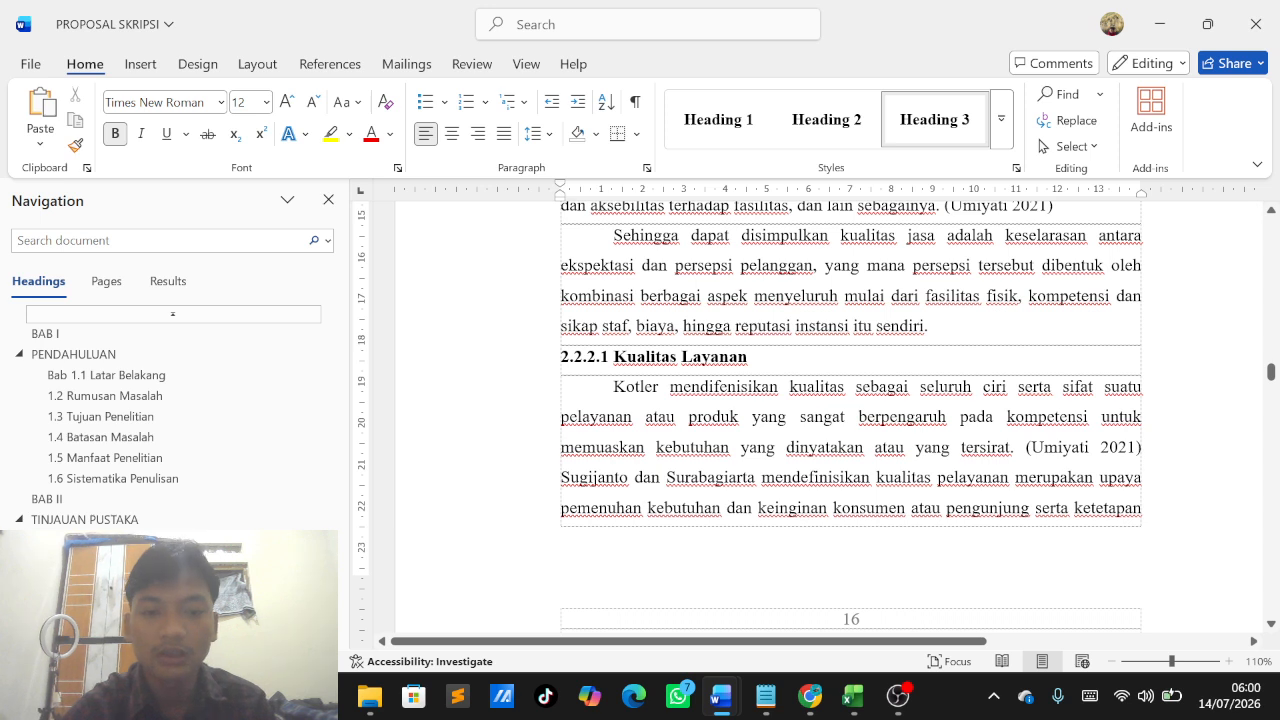
click(652, 357)
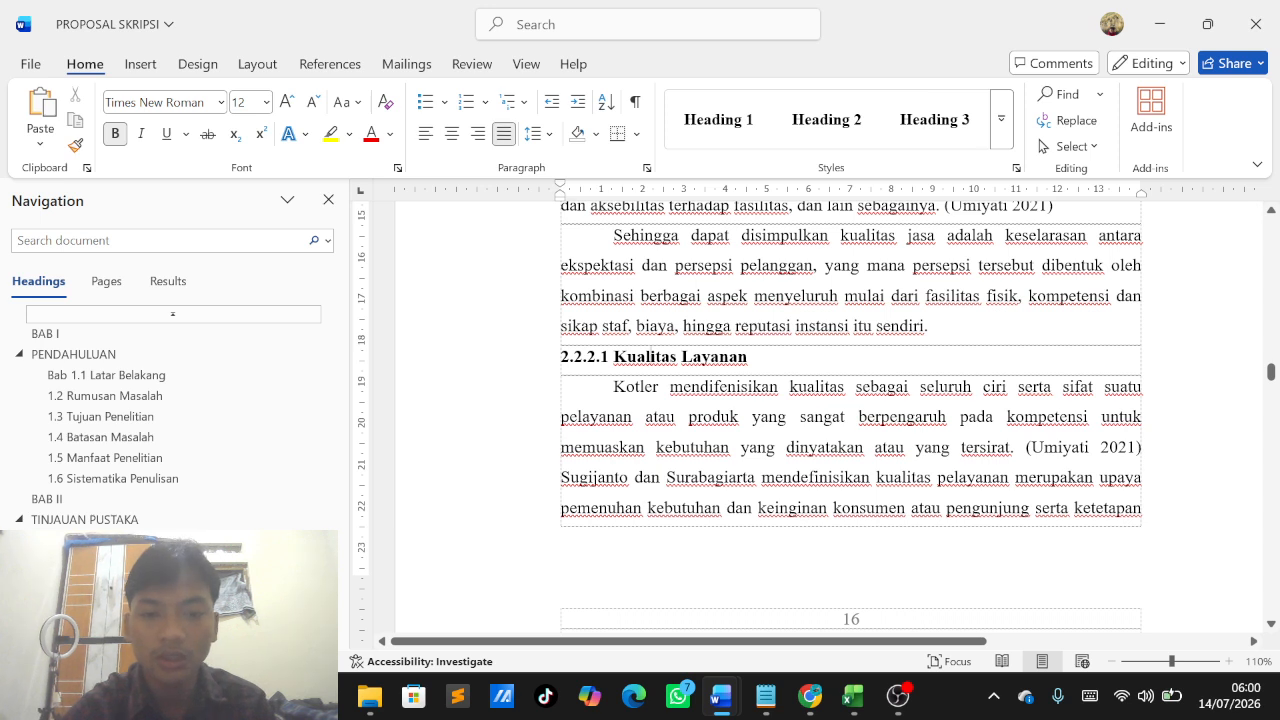
click(1000, 118)
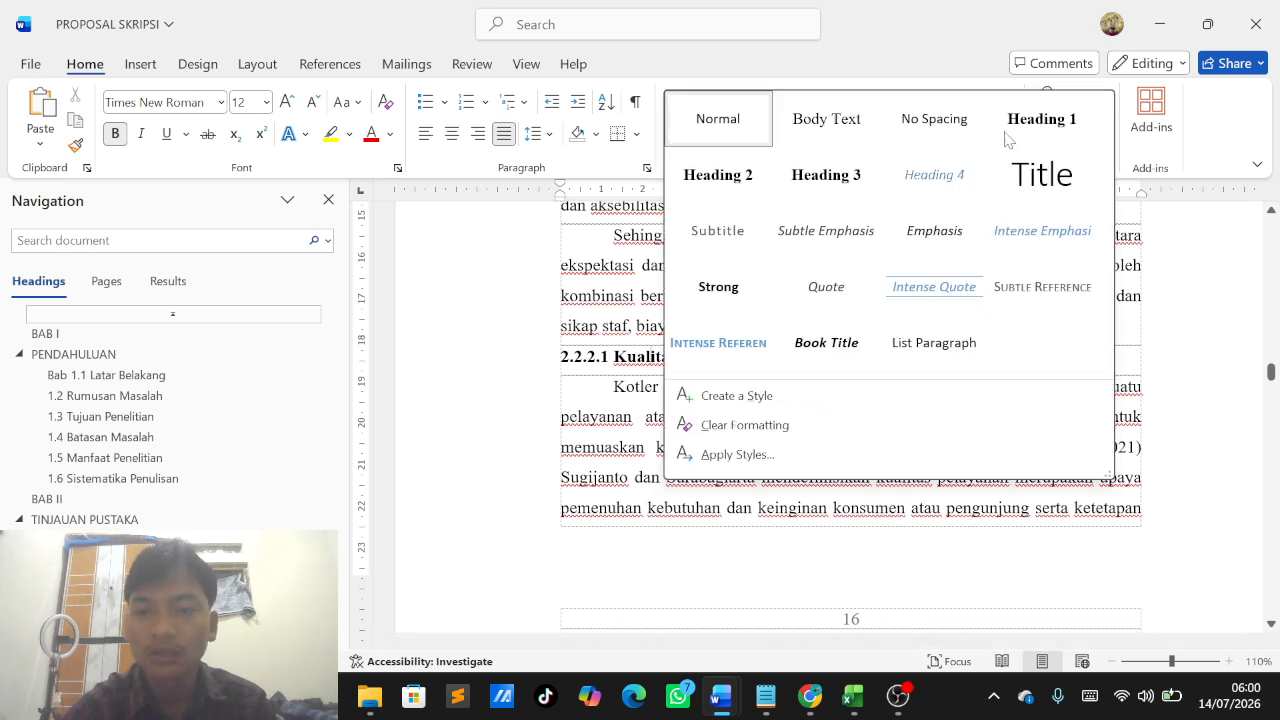
click(934, 192)
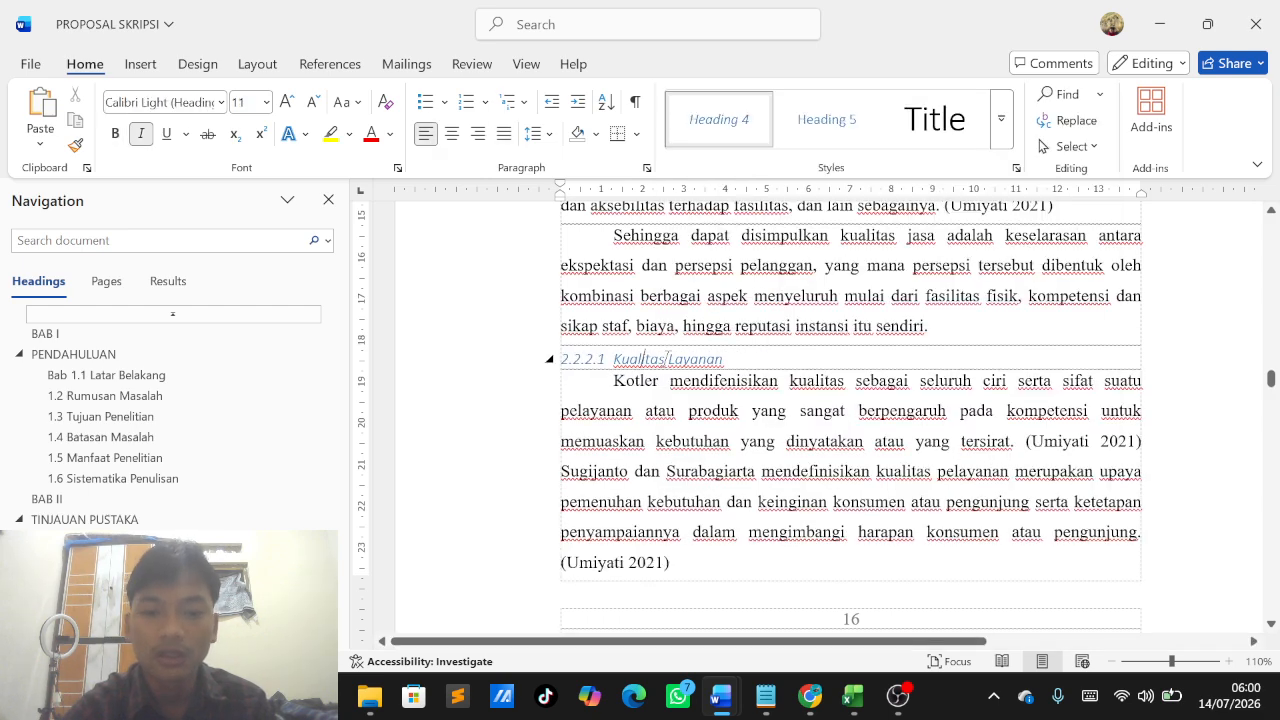
Step: Modify the Heading 4 style to use Times New Roman, 12 pt, bold, with black font color
right_click(727, 129)
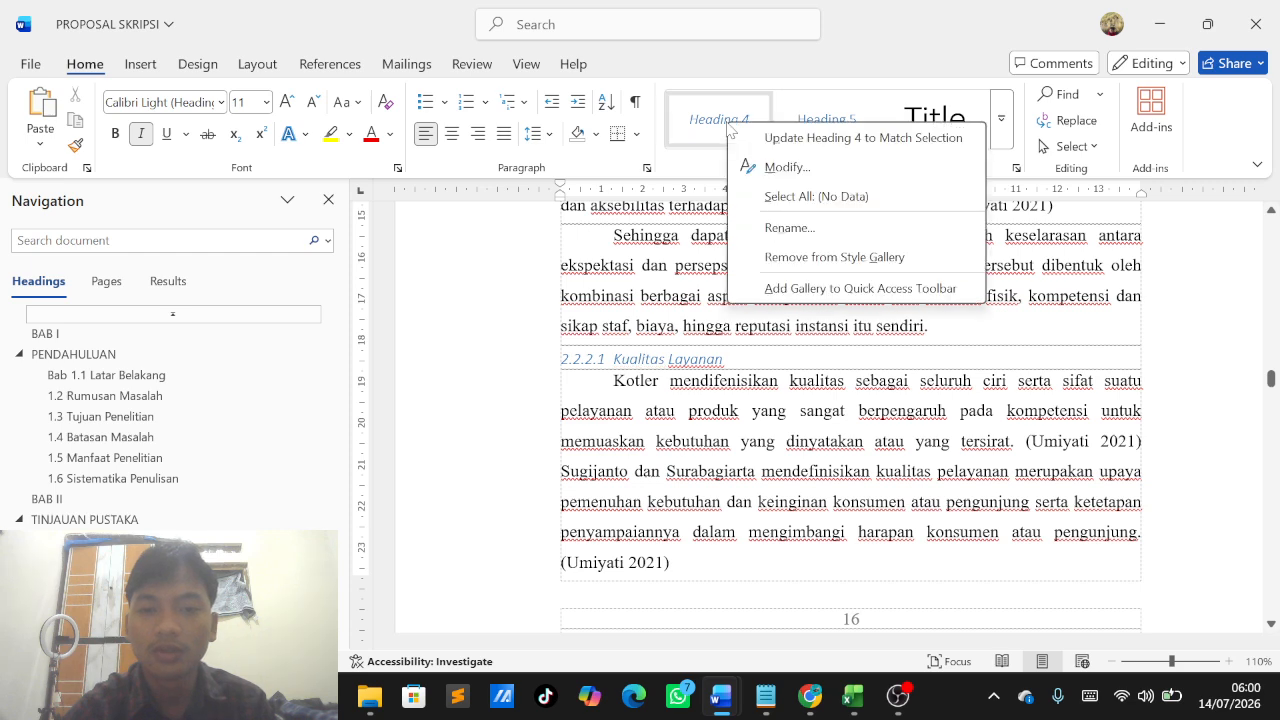
click(788, 166)
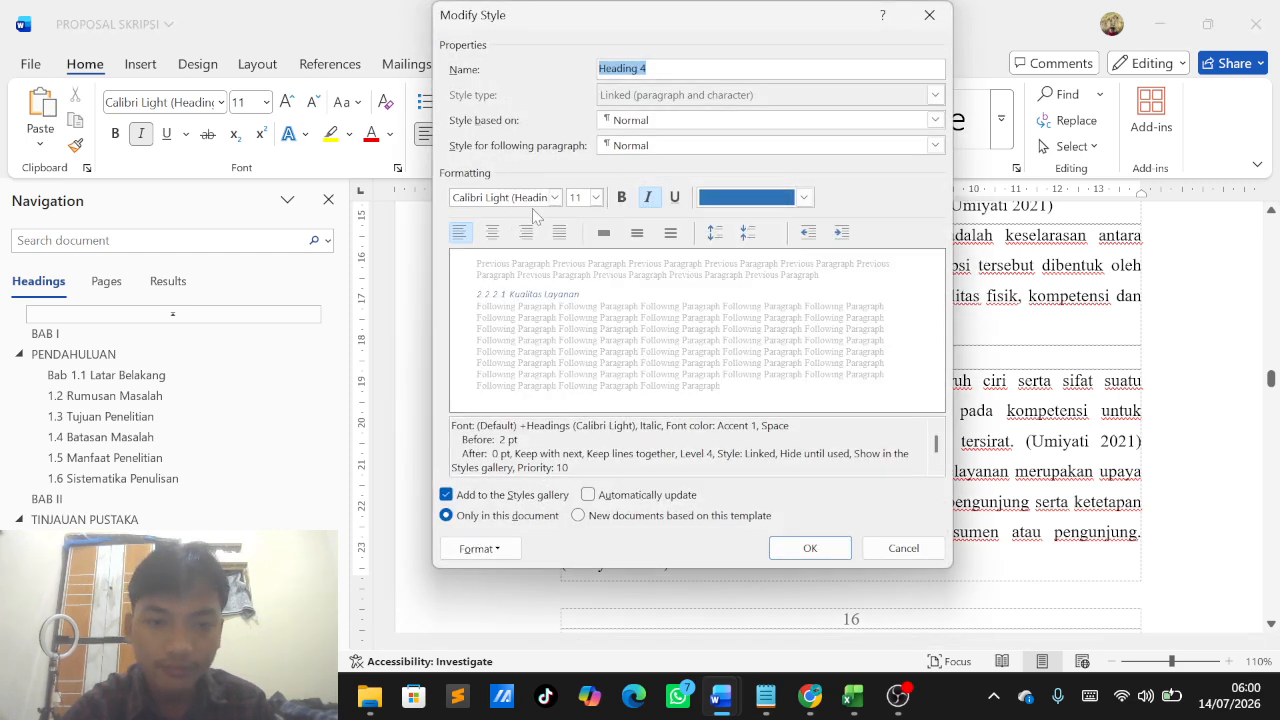
click(554, 198)
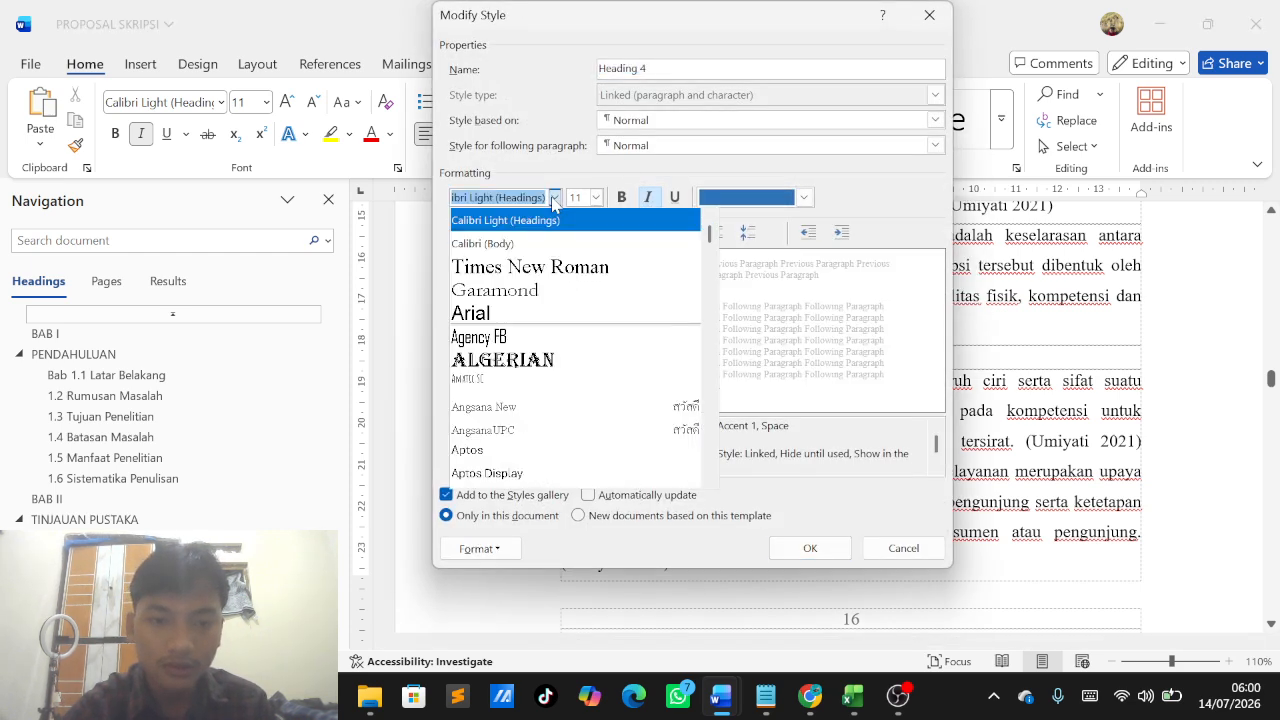
click(524, 270)
click(595, 198)
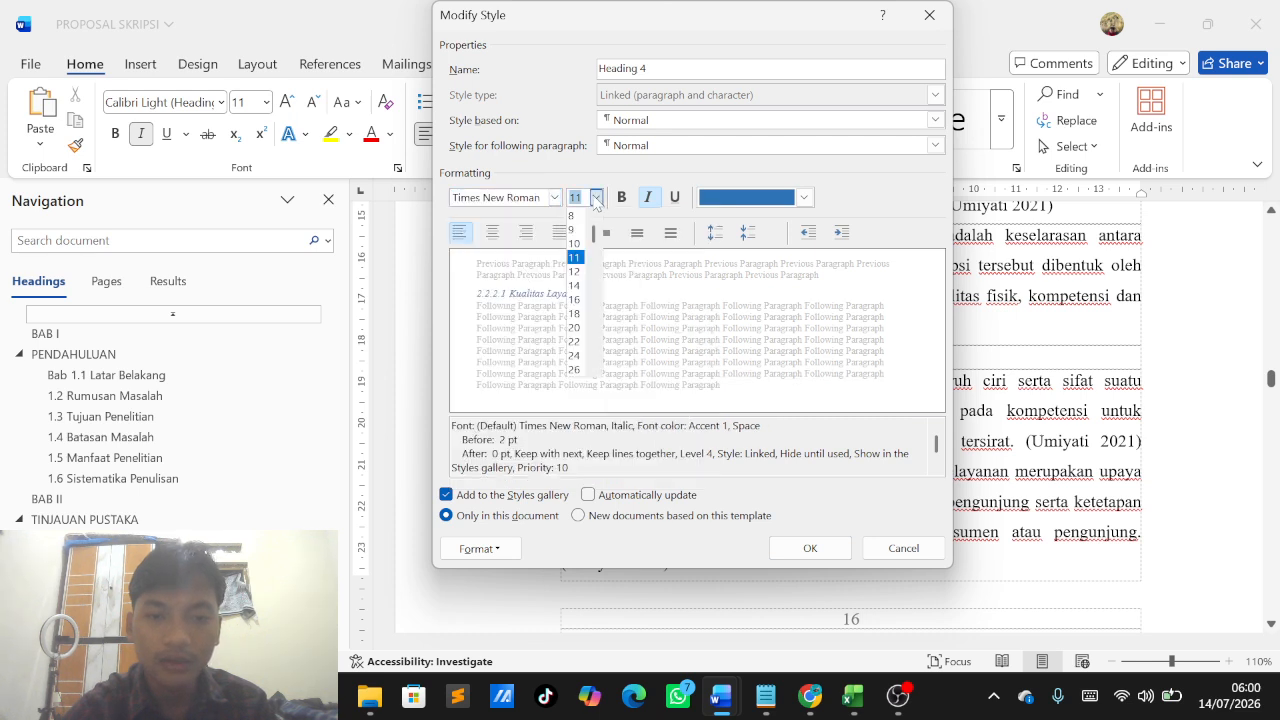
click(575, 271)
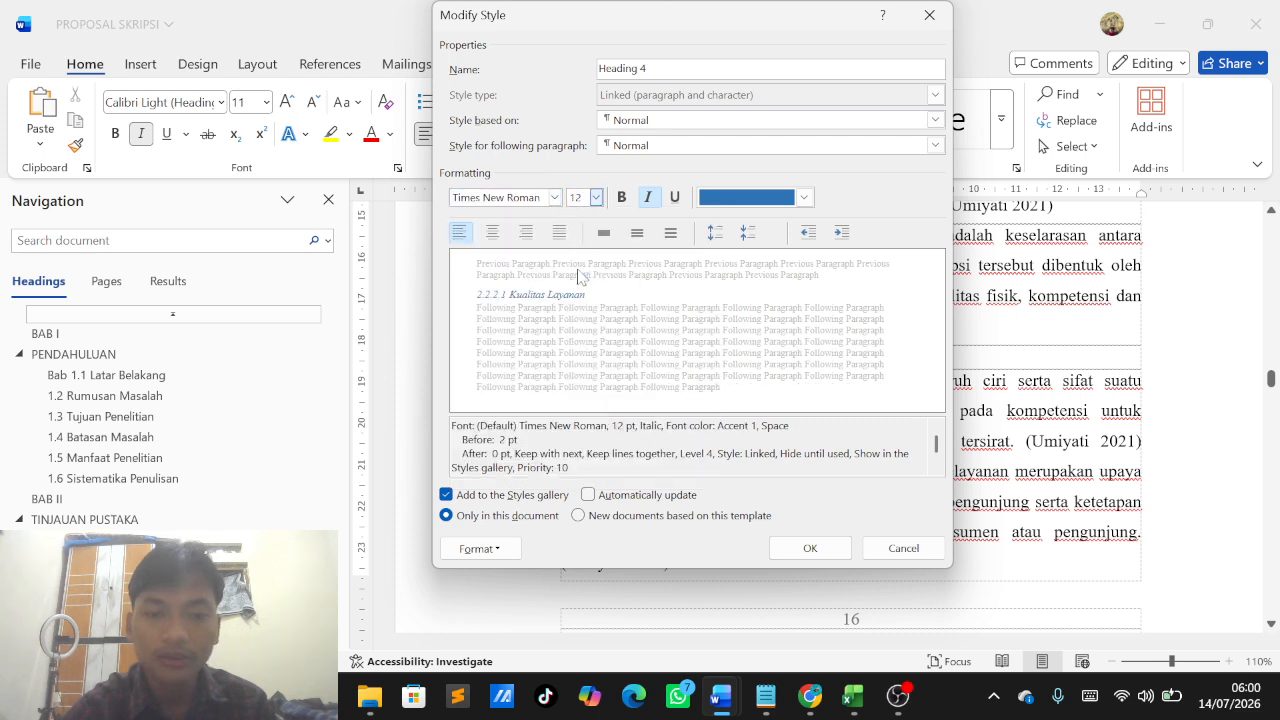
click(621, 197)
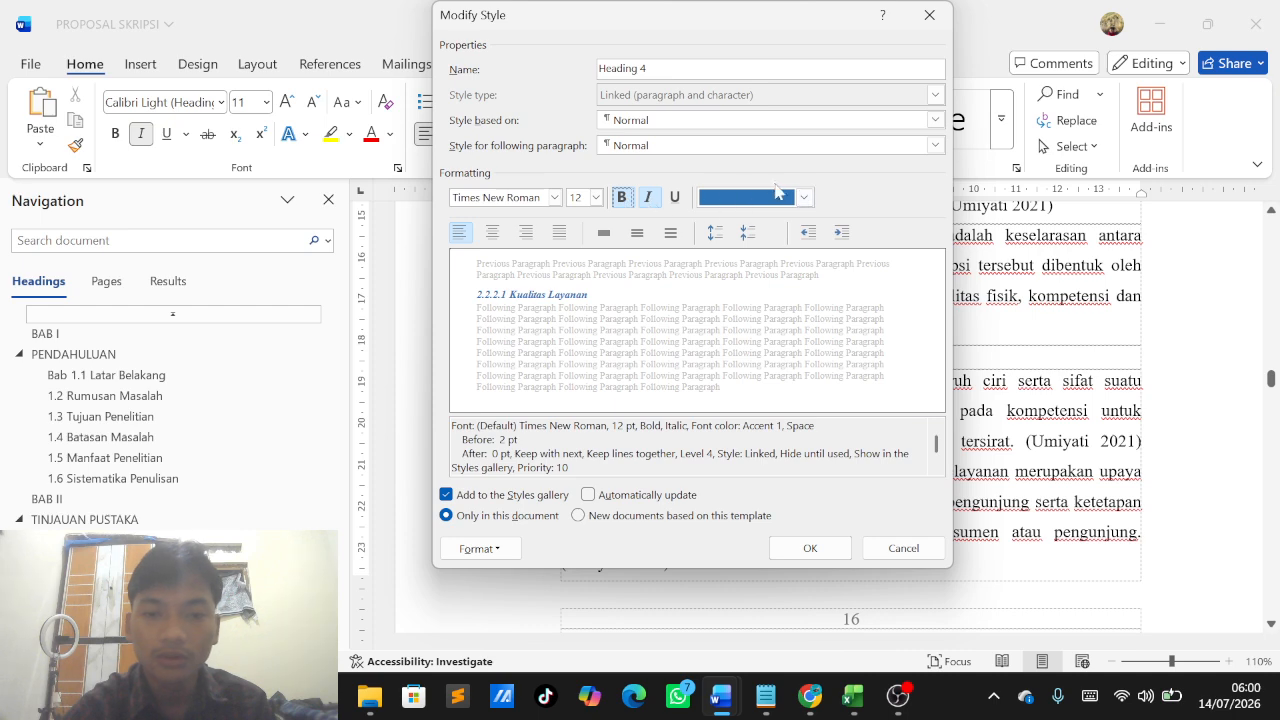
click(805, 198)
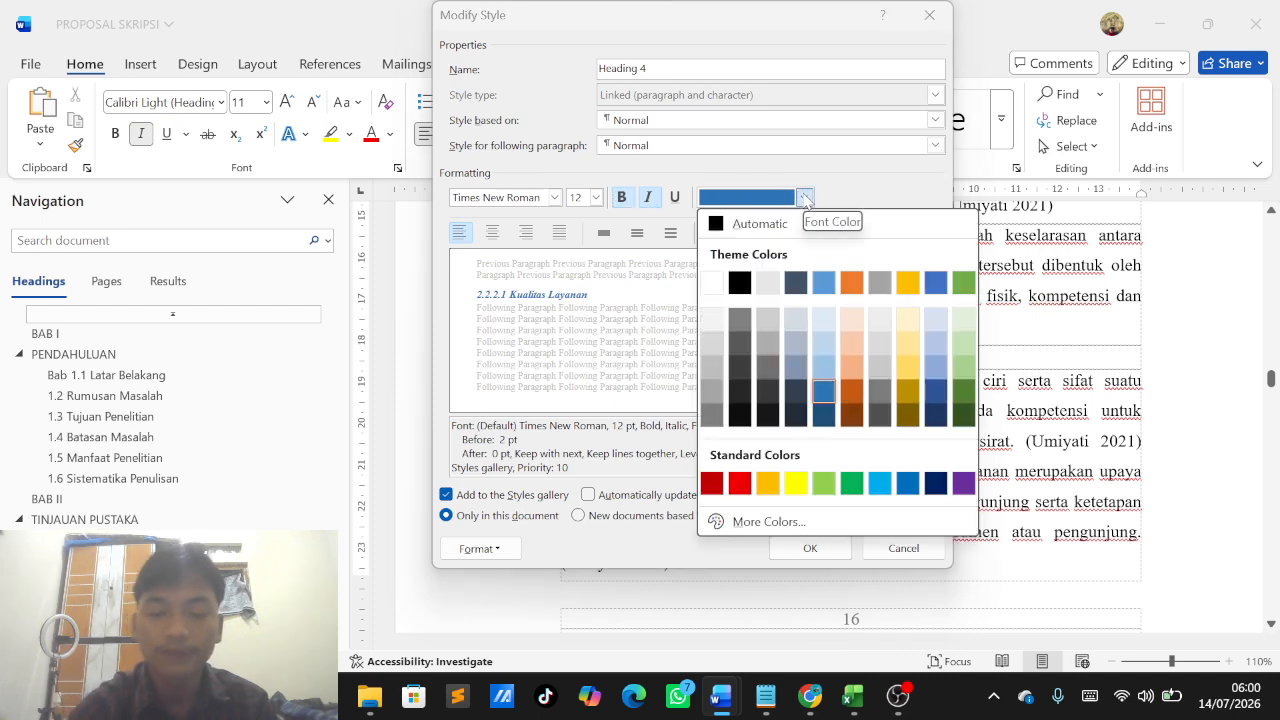
click(738, 283)
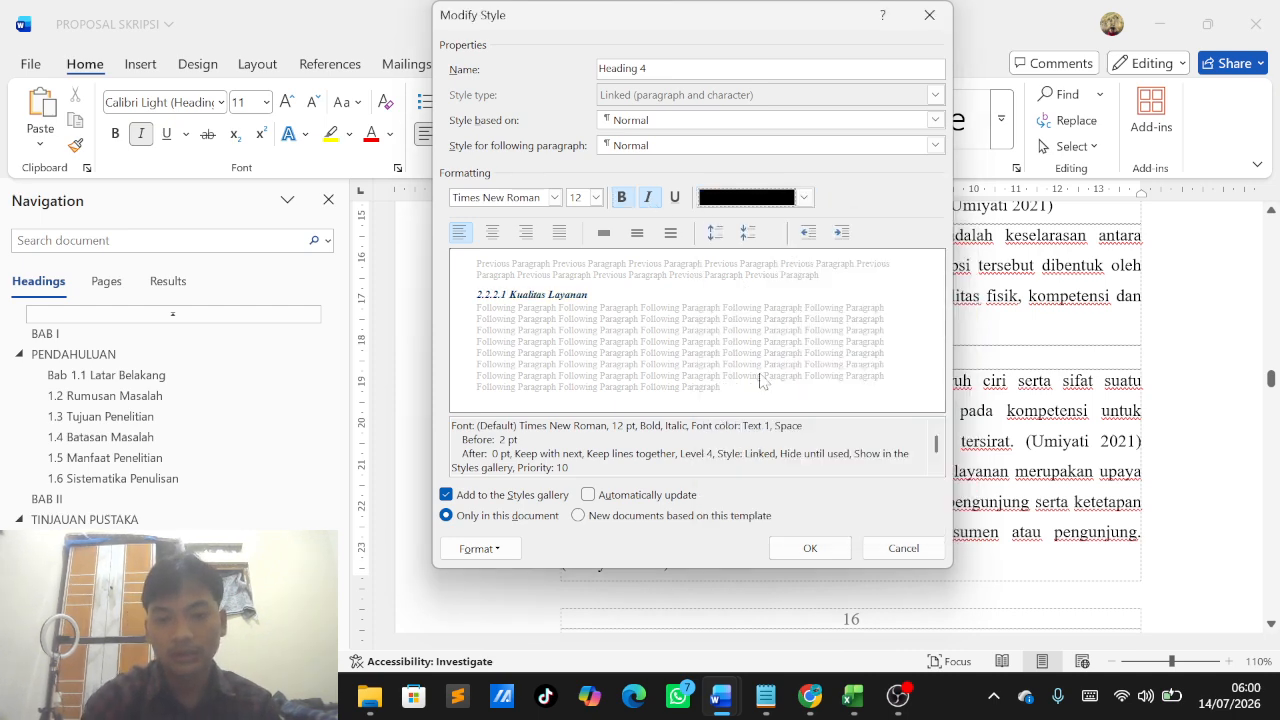
click(821, 547)
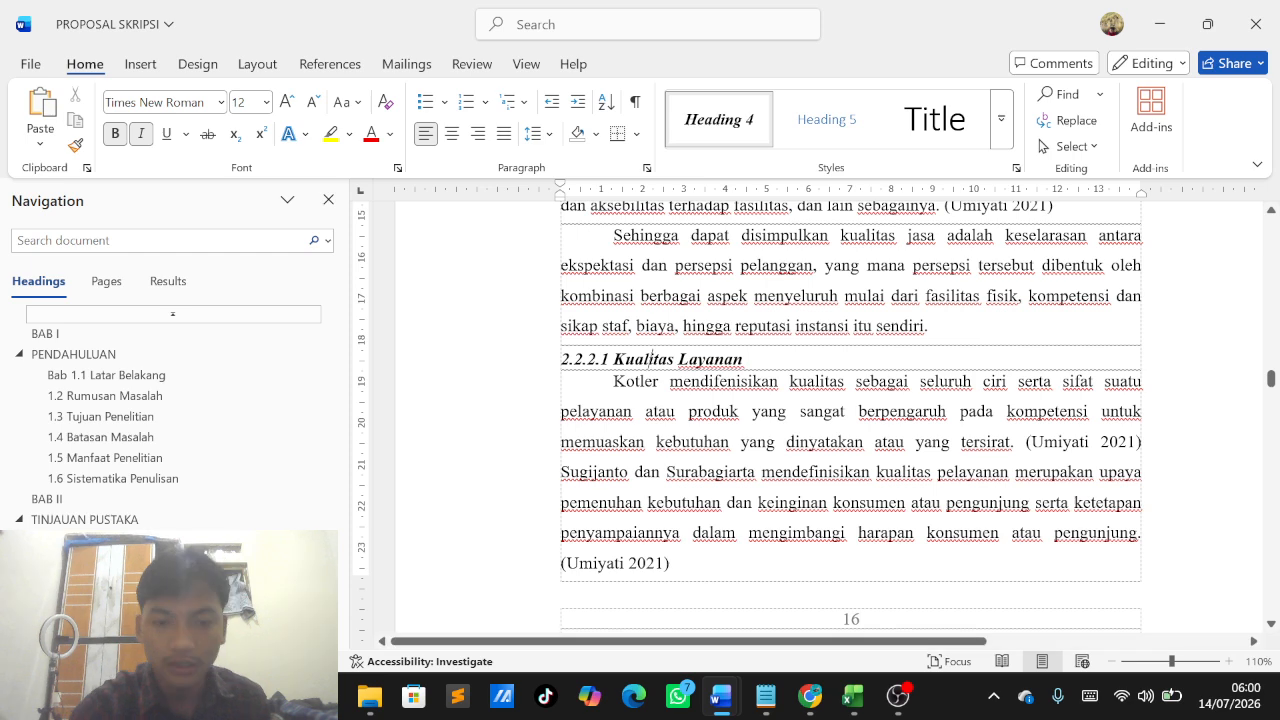
Step: Apply the Heading 4 style to the subheadings "2.2.2.2 Dimensi Kualitas Layanan" and "2.2.2.2 Tujuan Kualitas Layanan"
scroll(651, 358, down, 5)
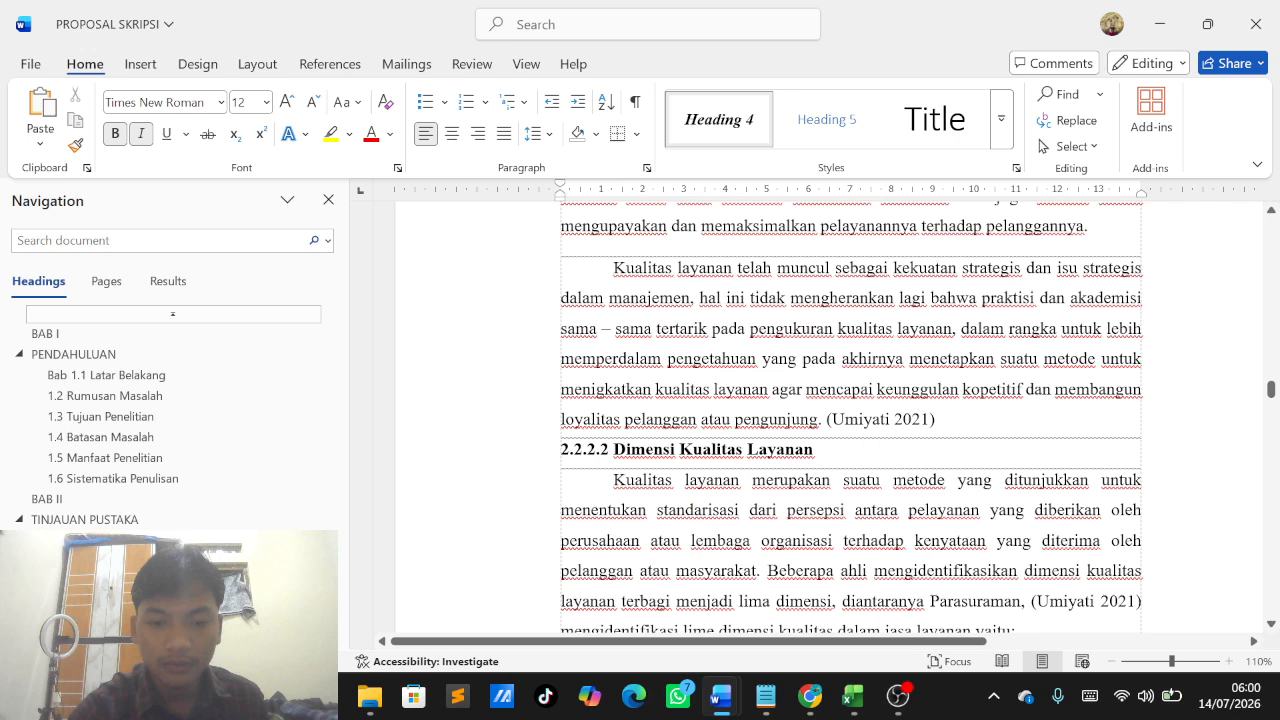
click(679, 451)
click(719, 120)
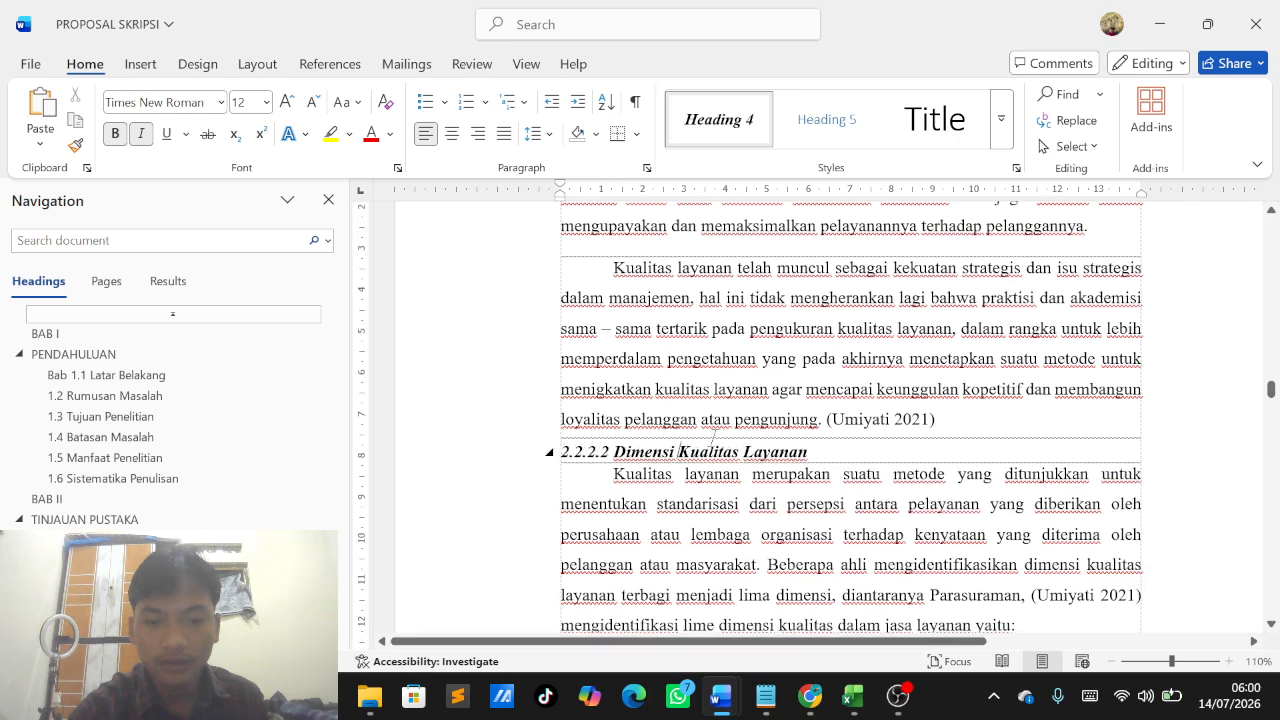
scroll(713, 436, down, 5)
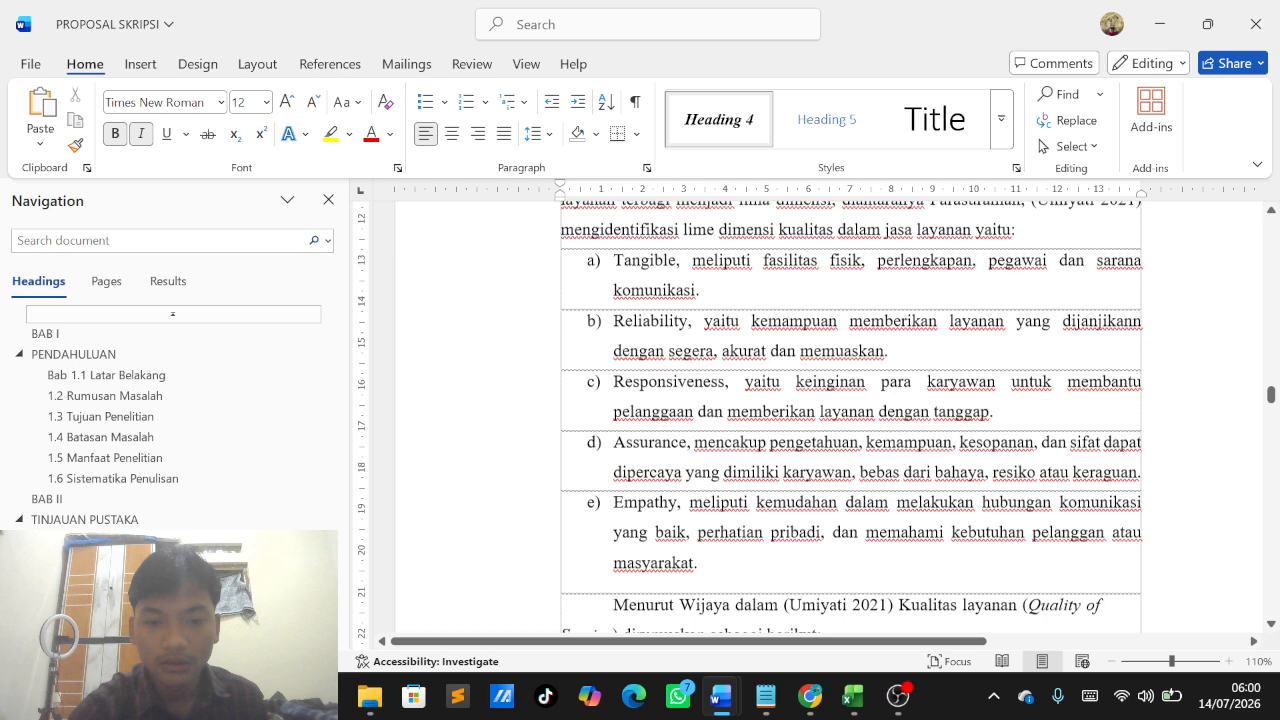
scroll(690, 465, down, 6)
click(688, 472)
click(714, 147)
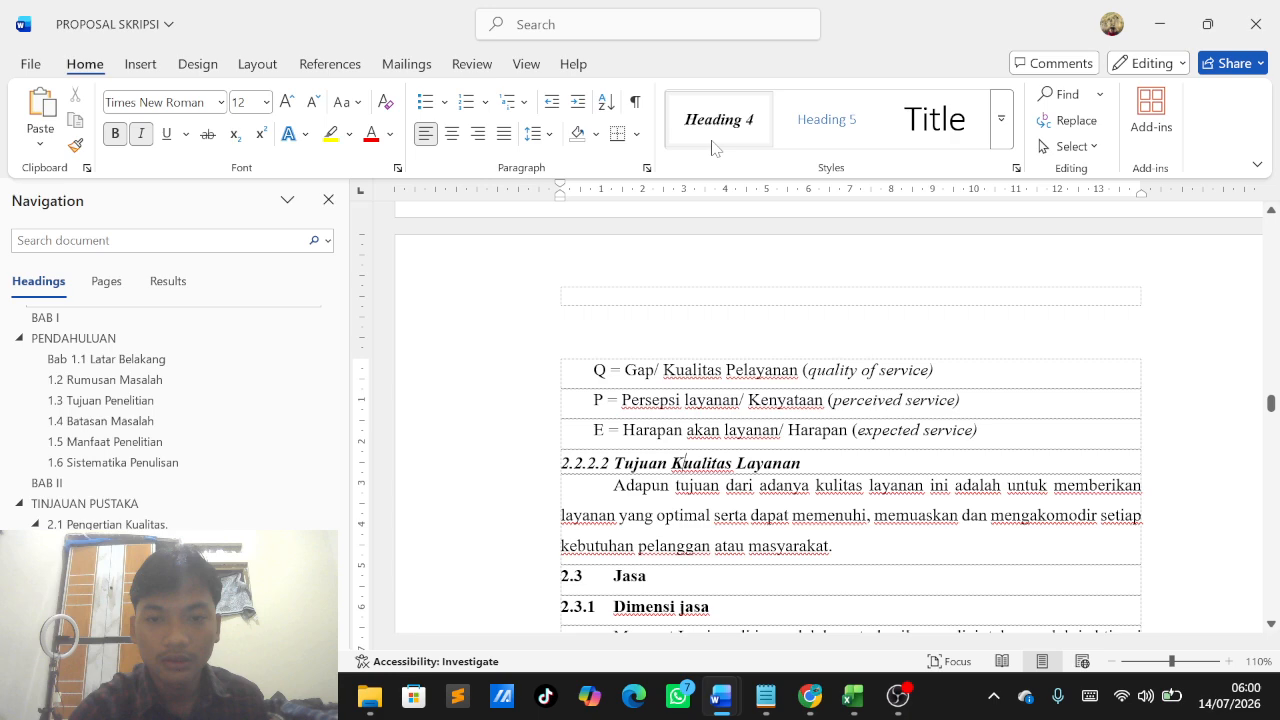
Step: Apply Heading 2 to "2.3 Jasa" and Heading 3 to "2.3.1 Dimensi jasa" and "2.3.2 Karateristik Jasa"
scroll(690, 430, down, 3)
click(660, 418)
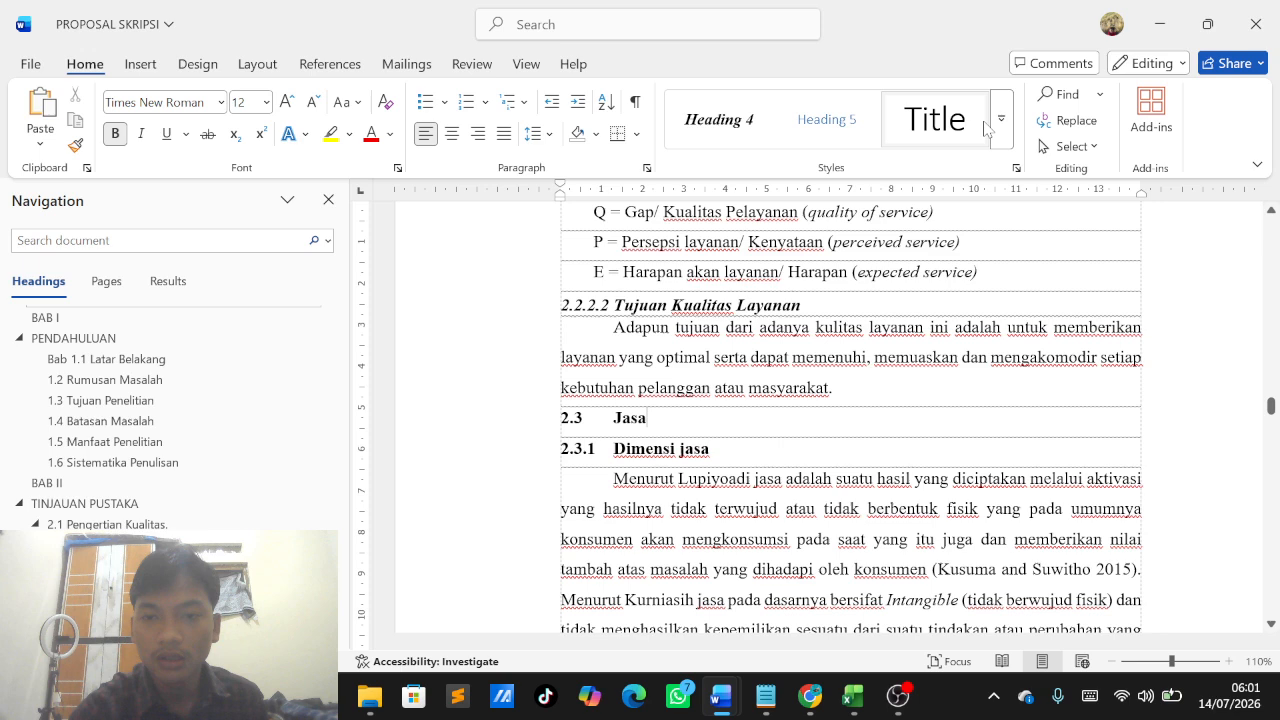
scroll(850, 420, down, 5)
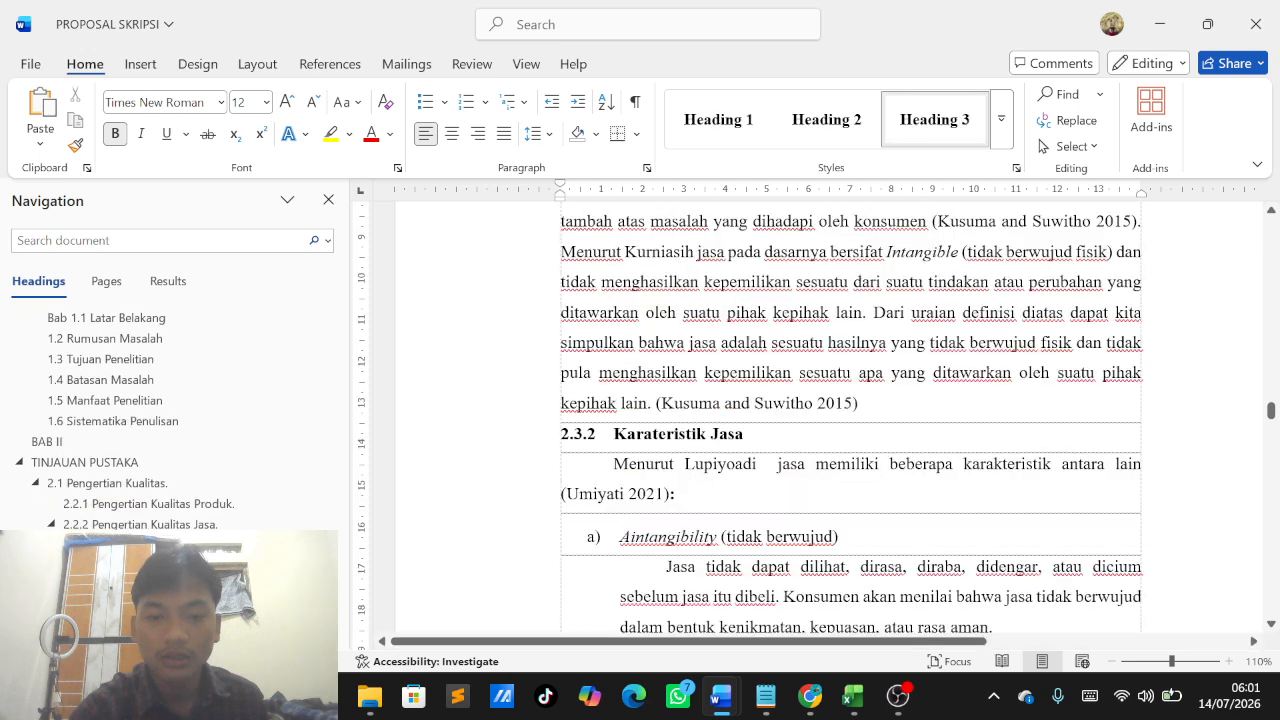
click(740, 434)
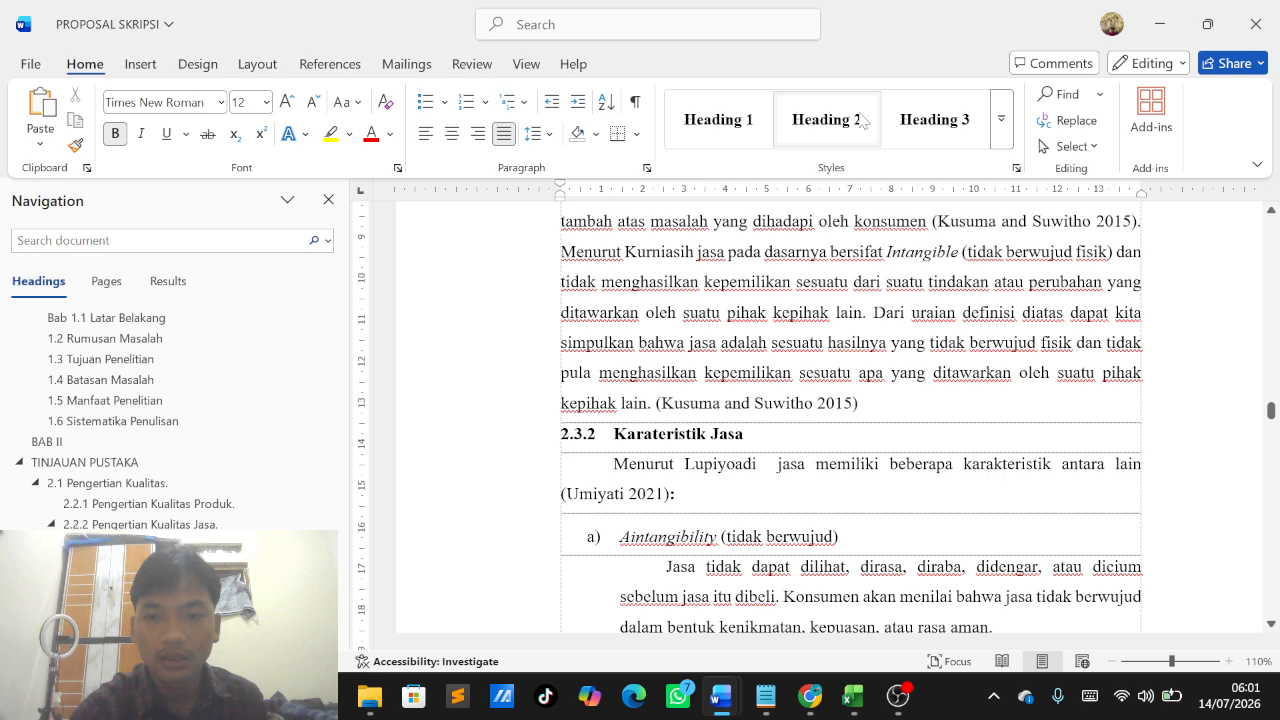
click(934, 121)
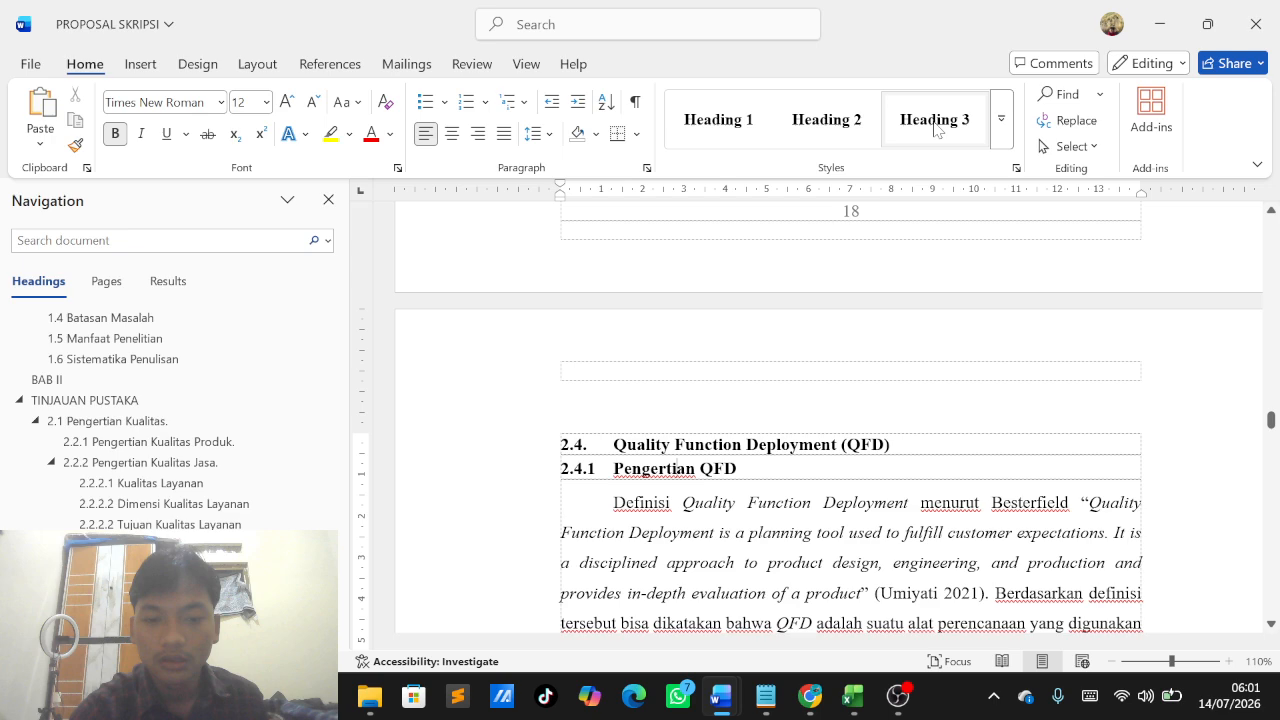
Step: Apply Heading 2 to "2.5 House Of Quality (HOQ)" and "2.6 State of The Art", and Heading 3 to the "Tujuan QFD" and 2.5.1 subheadings
scroll(850, 420, down, 10)
click(710, 540)
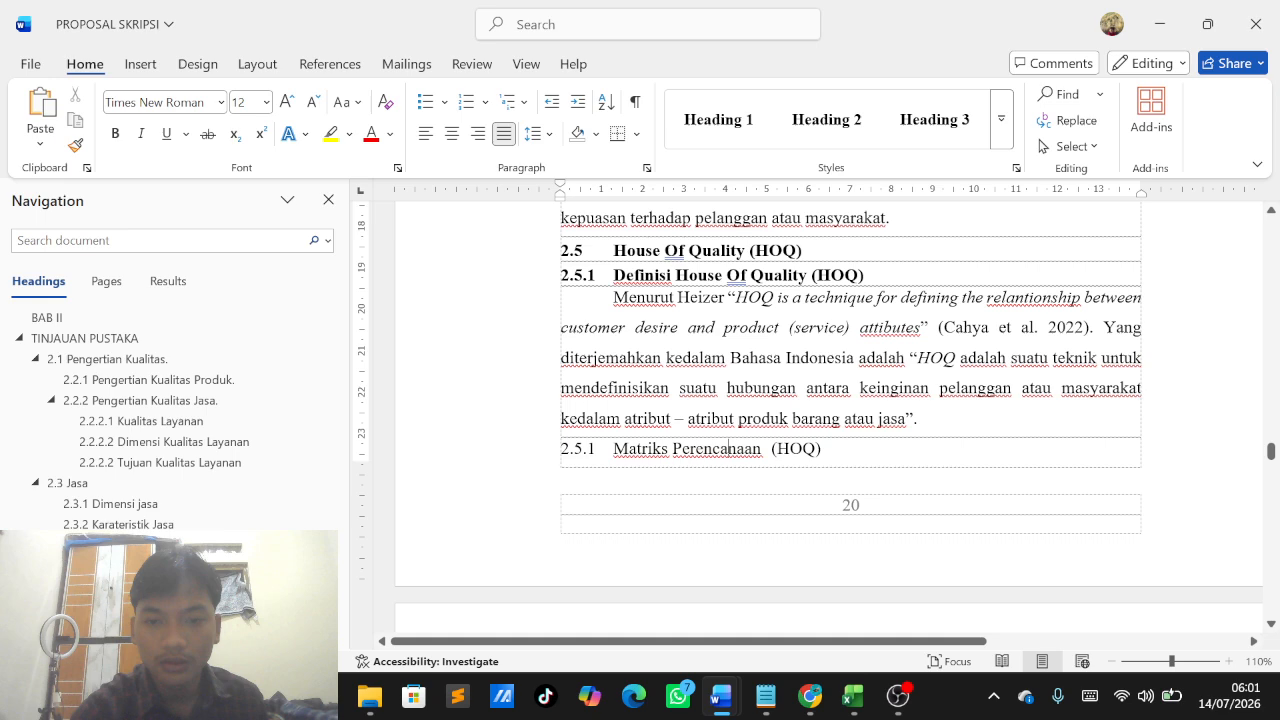
scroll(763, 408, down, 10)
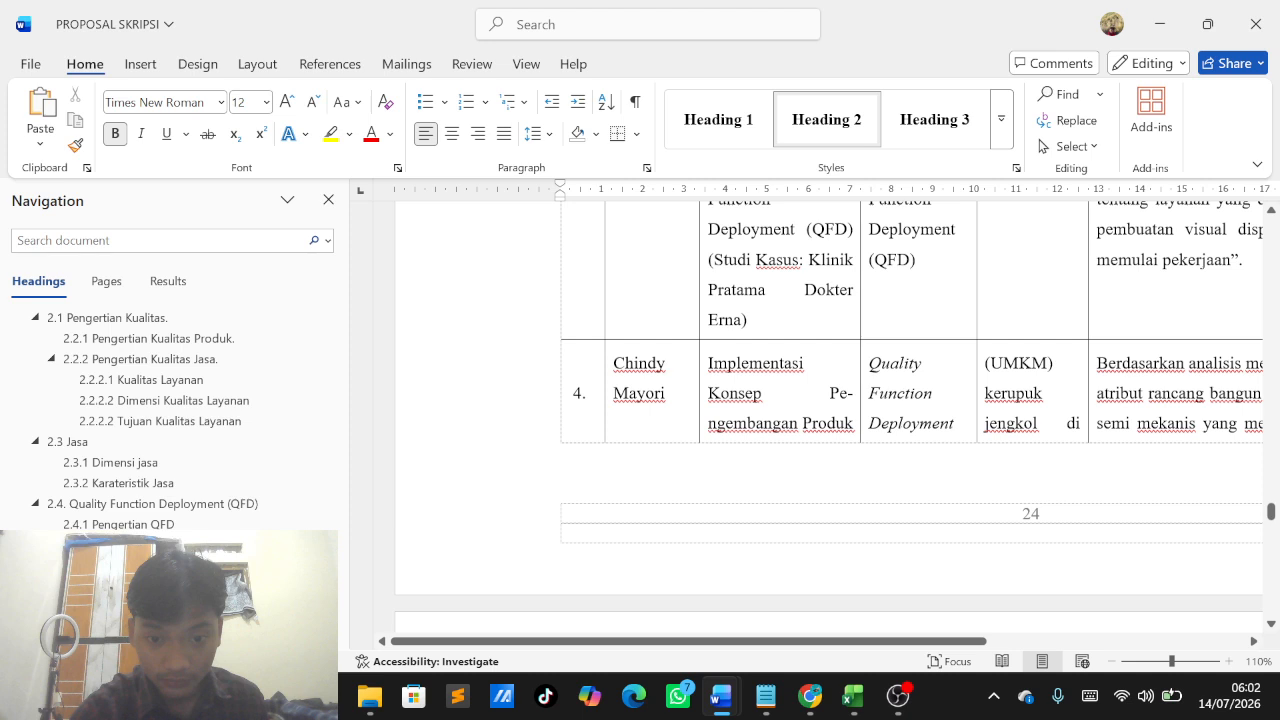
Step: Apply the Heading 1 style to the "BAB III" and "METODE PENELITIAN" titles and center them
scroll(830, 420, down, 4)
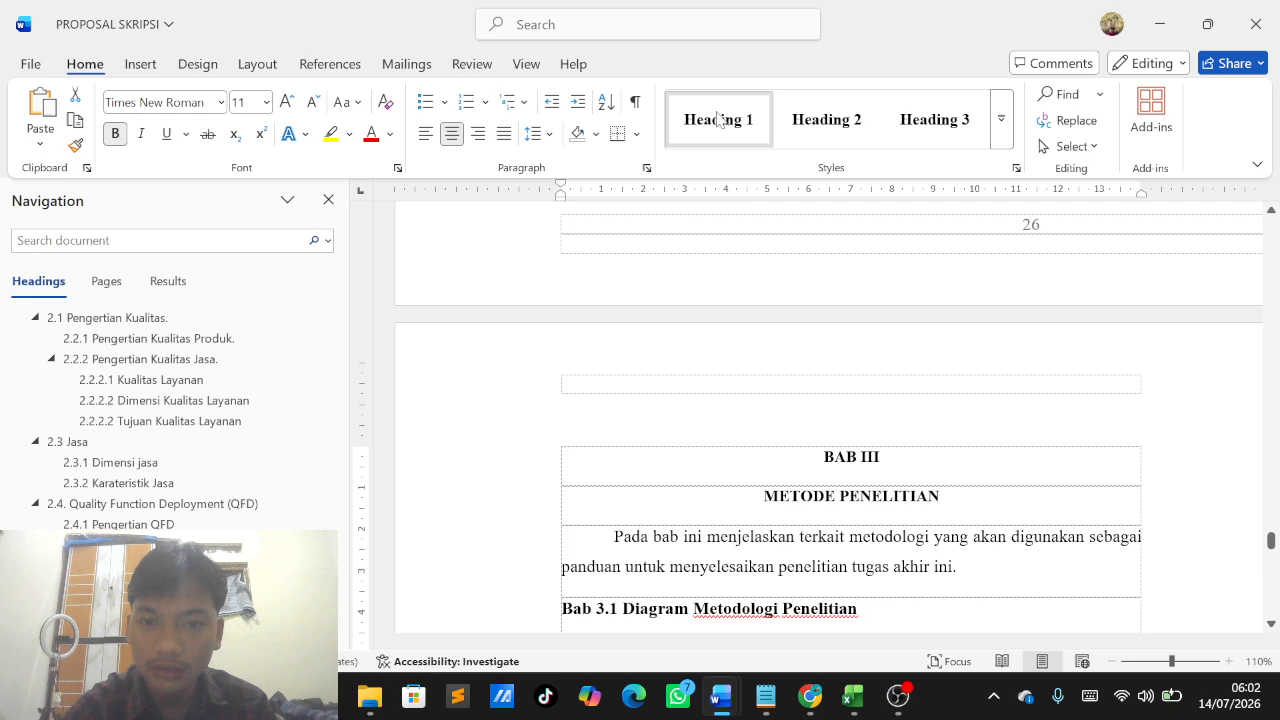
click(718, 119)
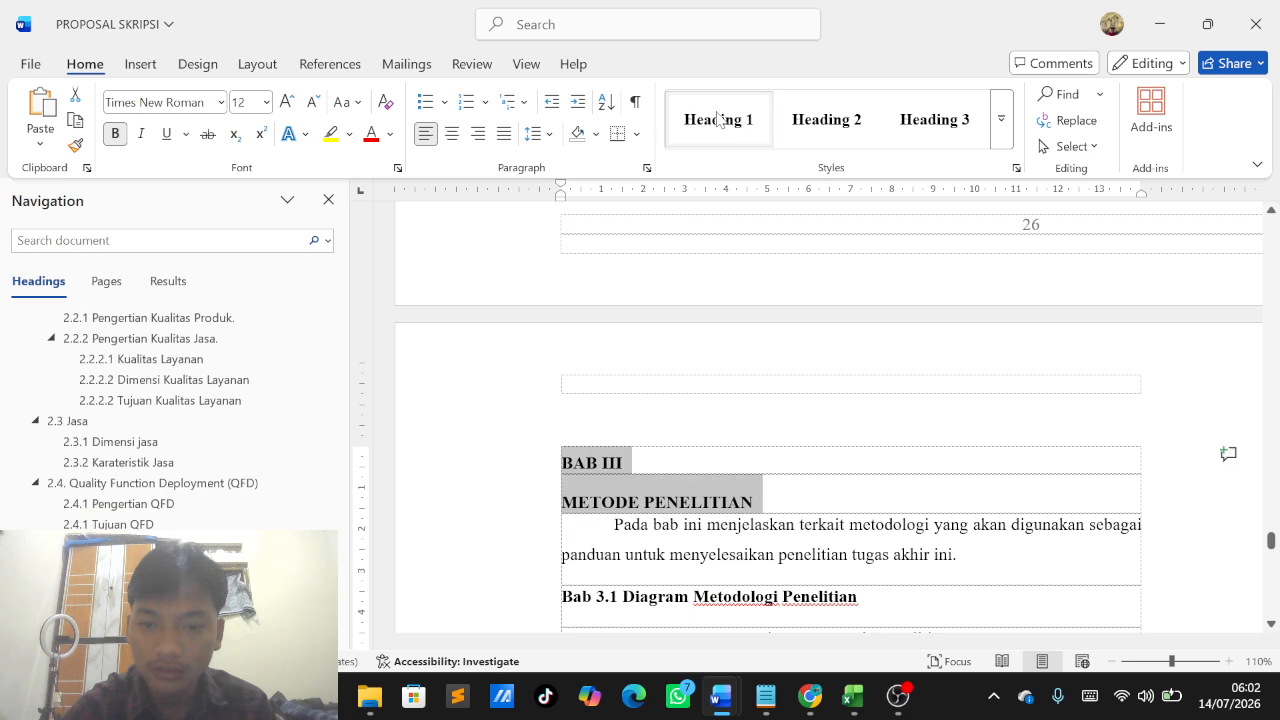
click(452, 133)
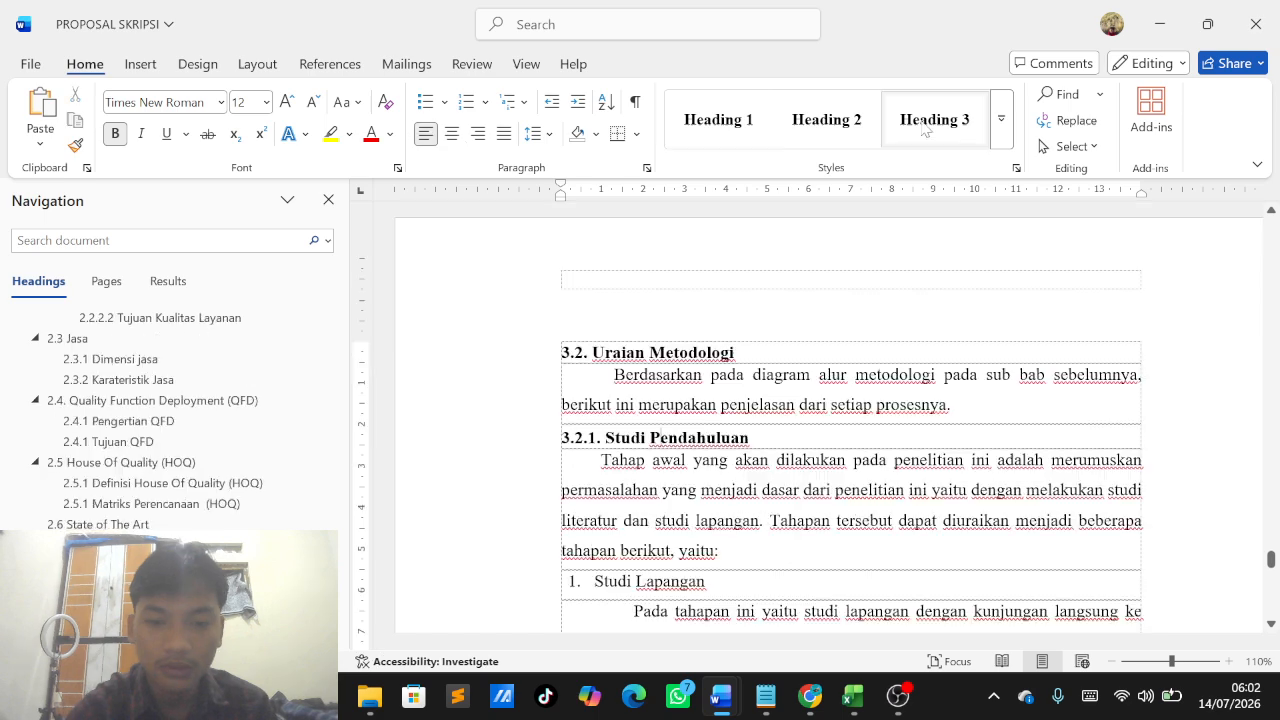
Step: Apply the Heading 3 style to the chapter III subheadings from "3.2.1. Studi Pendahuluan" through "3.2.6. Analisis dan Interpretasi Hasil"
click(925, 131)
scroll(850, 390, down, 3)
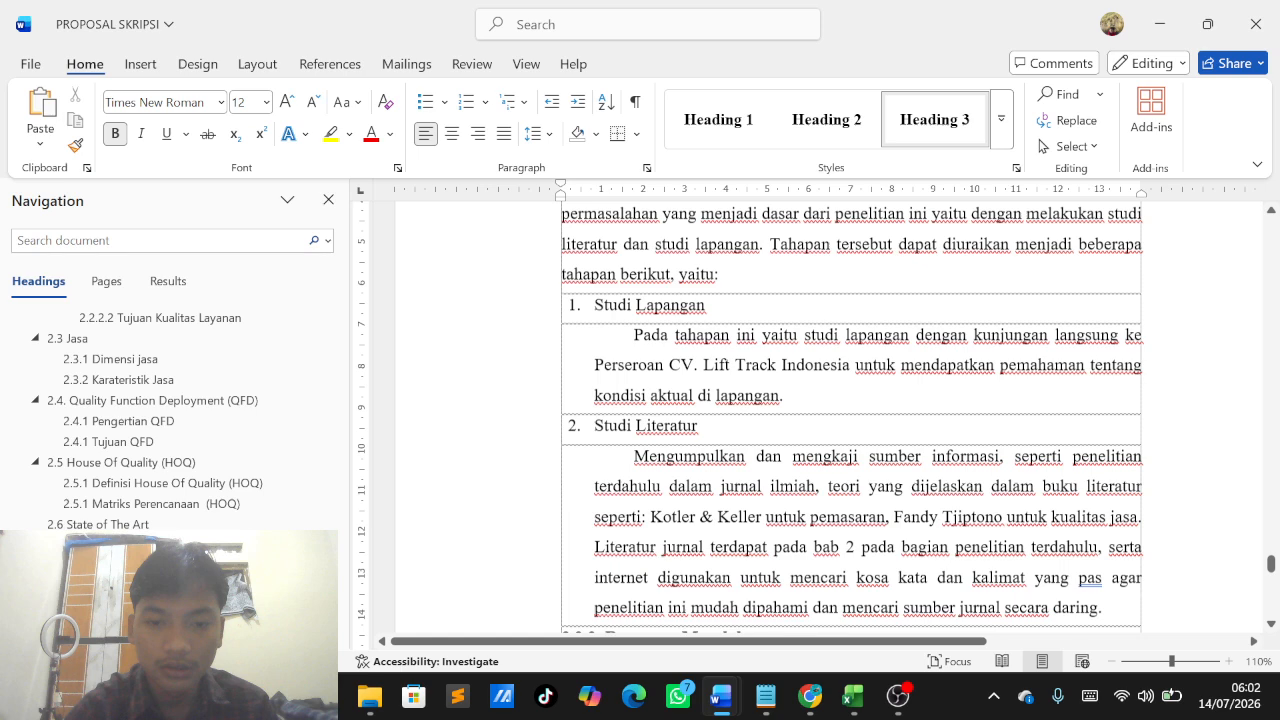
scroll(683, 416, down, 2)
click(683, 416)
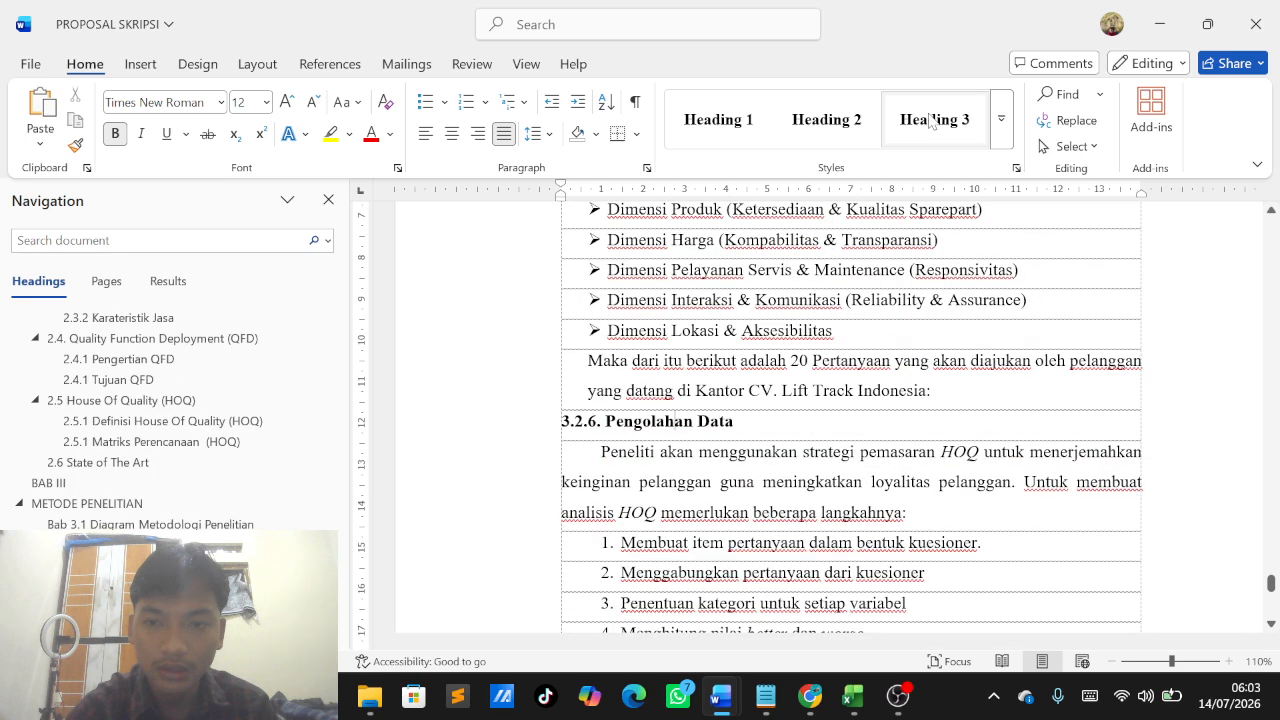
click(930, 120)
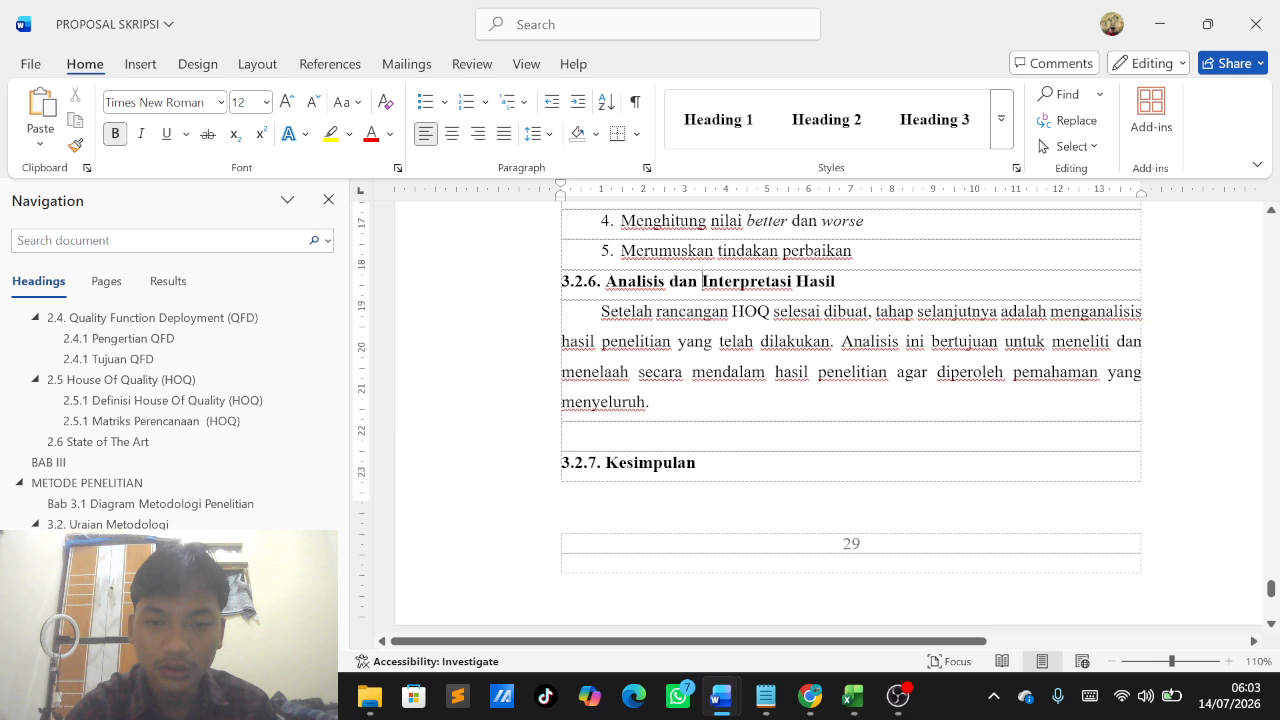
key(ctrl+z)
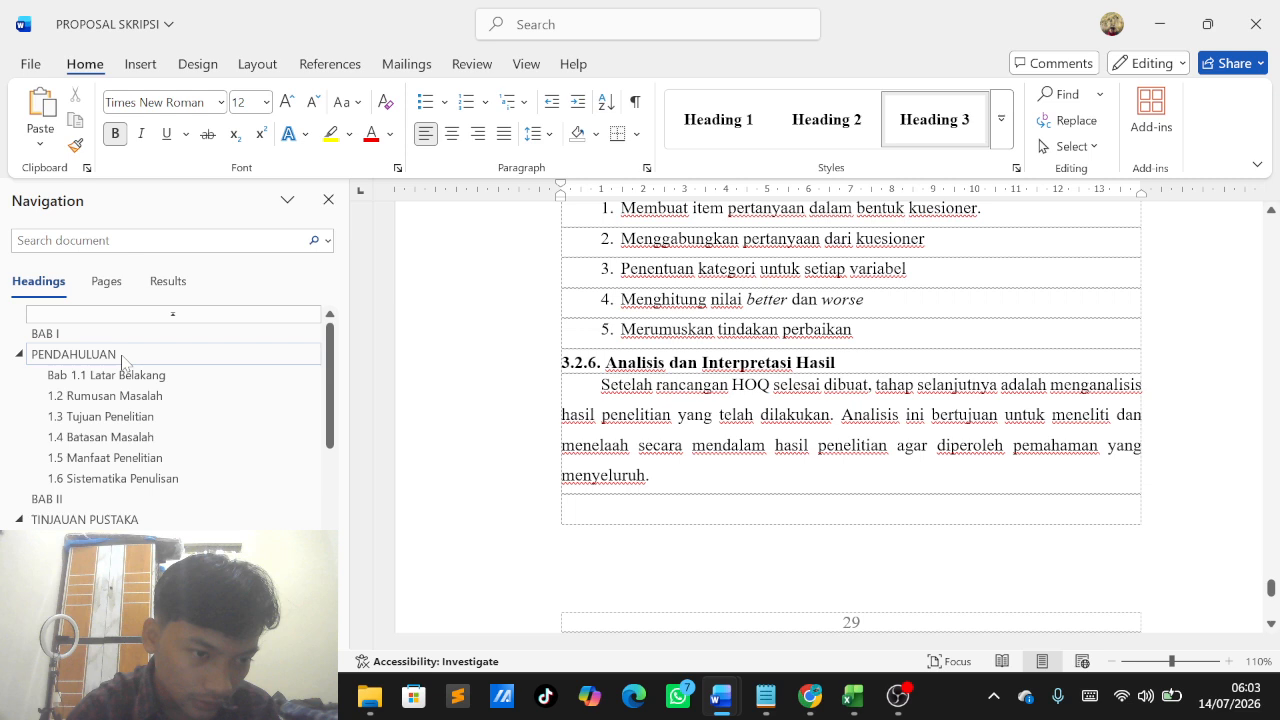
Step: Review the heading hierarchy in the Navigation Pane and go back through the document to the page before "BAB I"
drag(330, 347, 333, 481)
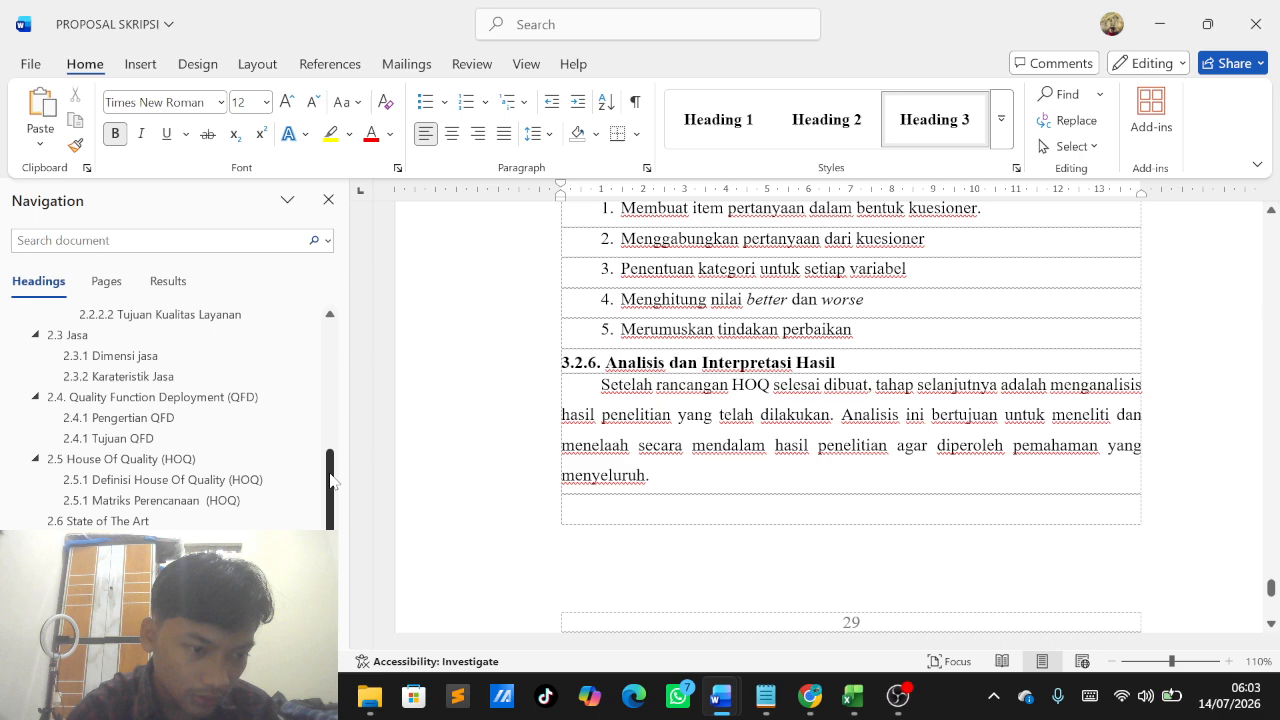
scroll(782, 350, up, 2)
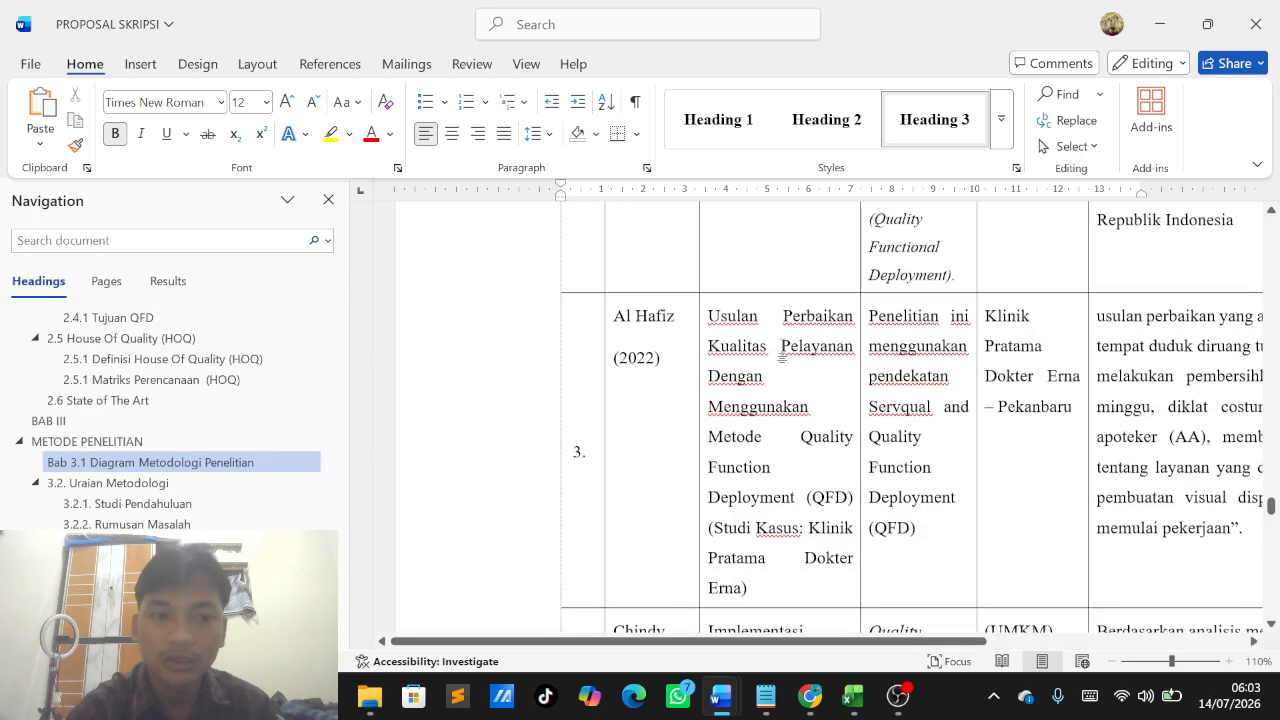
drag(1271, 506, 1272, 416)
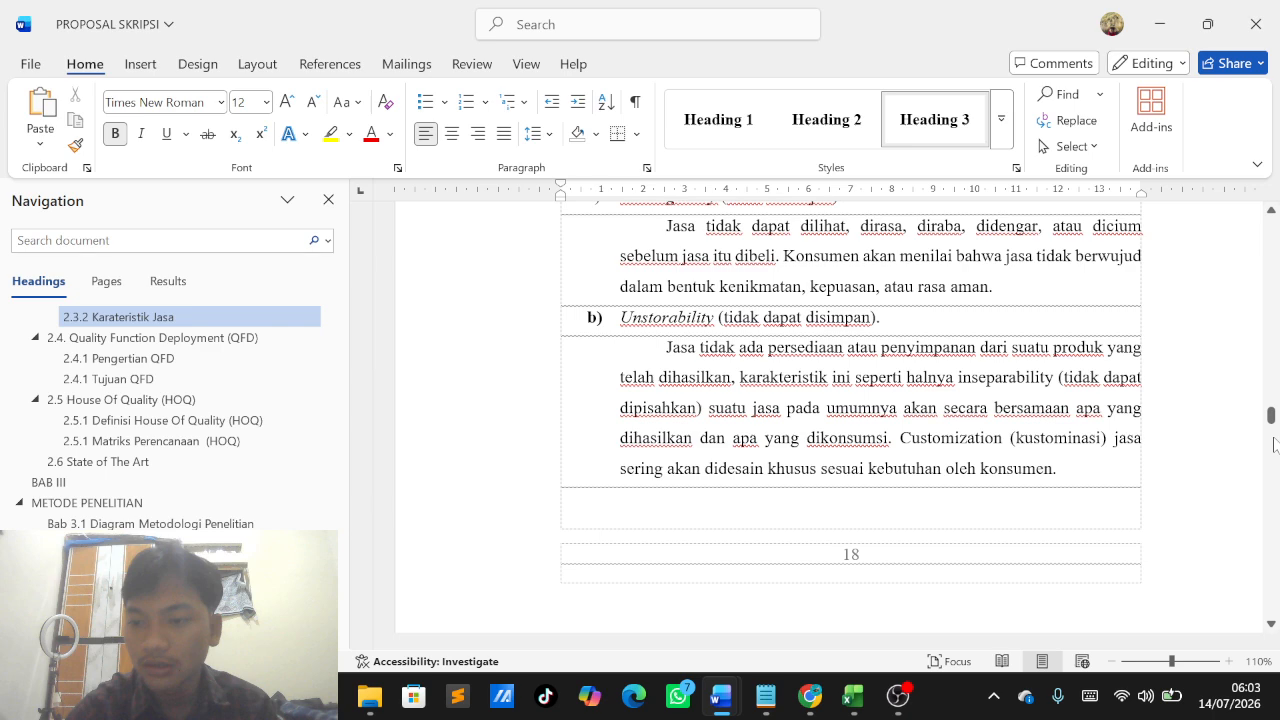
drag(1271, 418, 1263, 255)
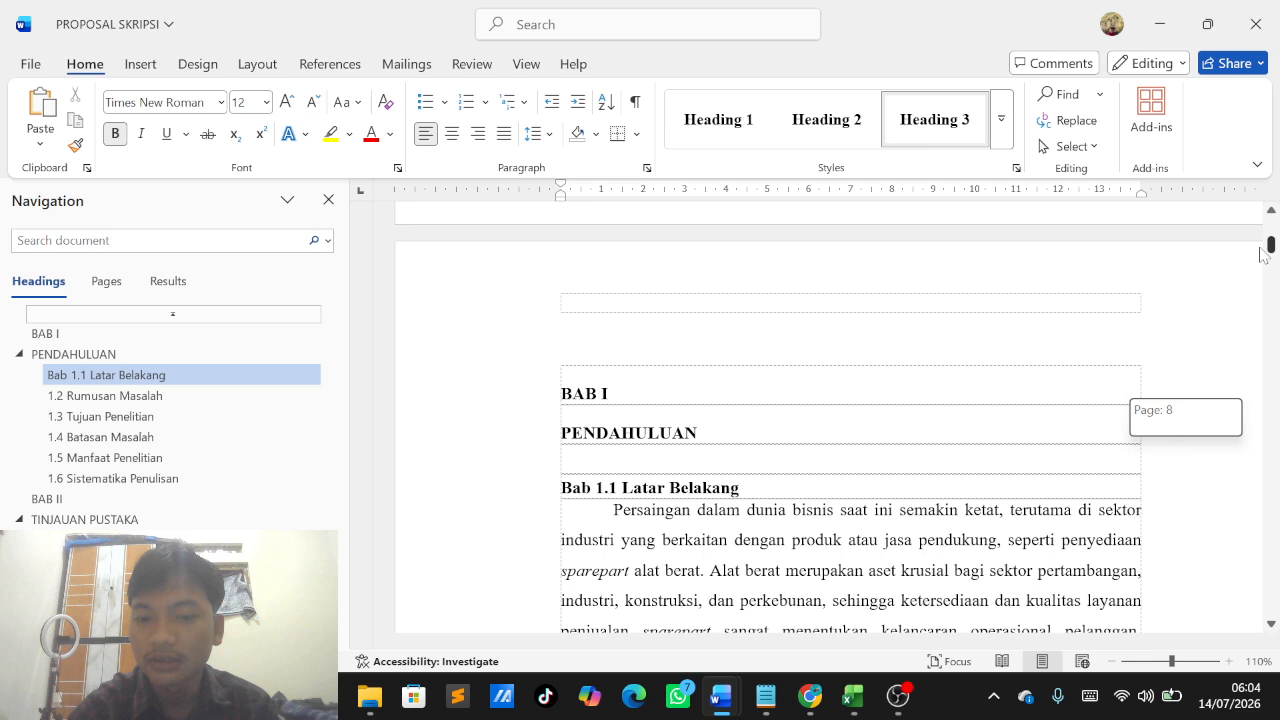
drag(1262, 255, 1271, 247)
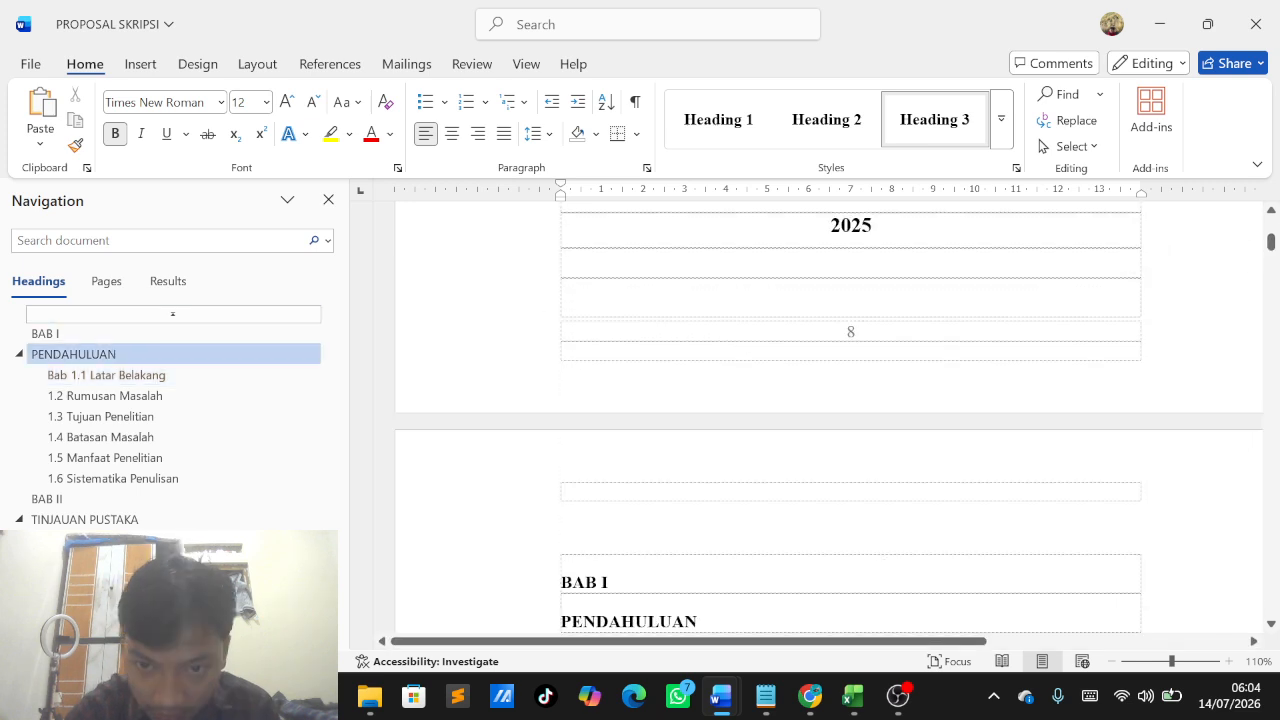
Step: Add the title "Daftar Isi" in Heading 1 style at the start of a new page before "BAB I"
click(566, 301)
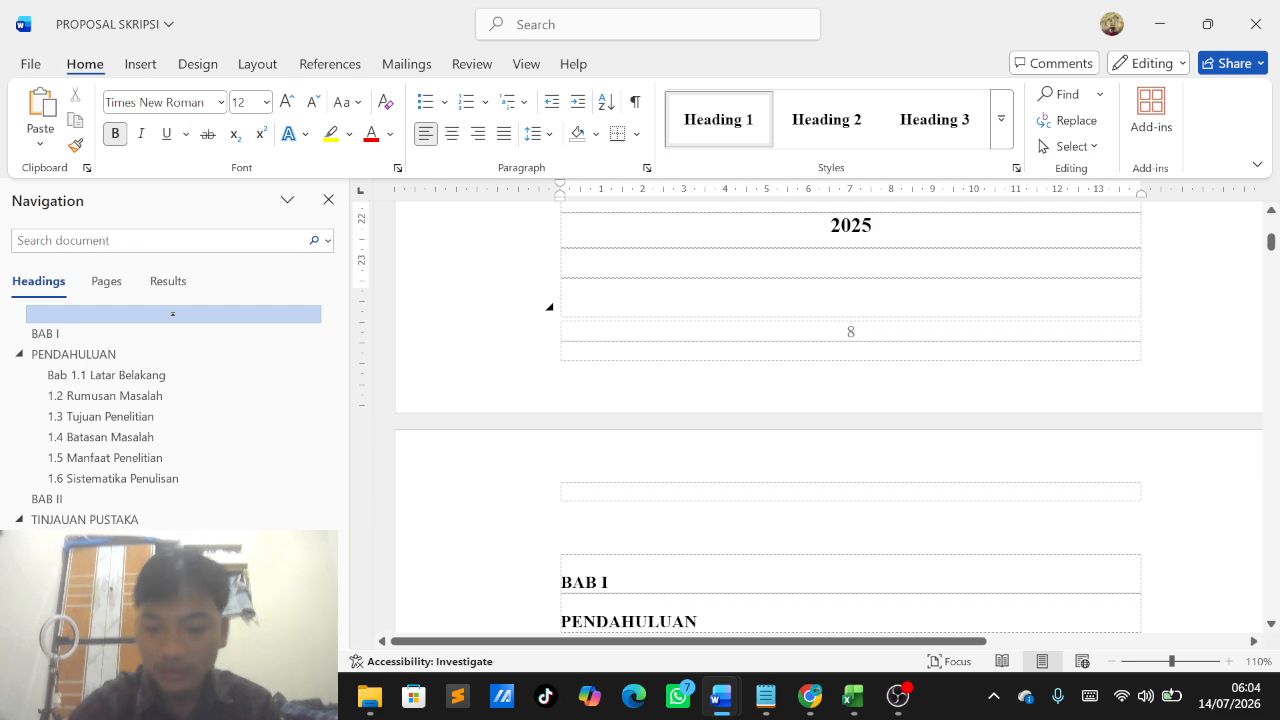
key(Return)
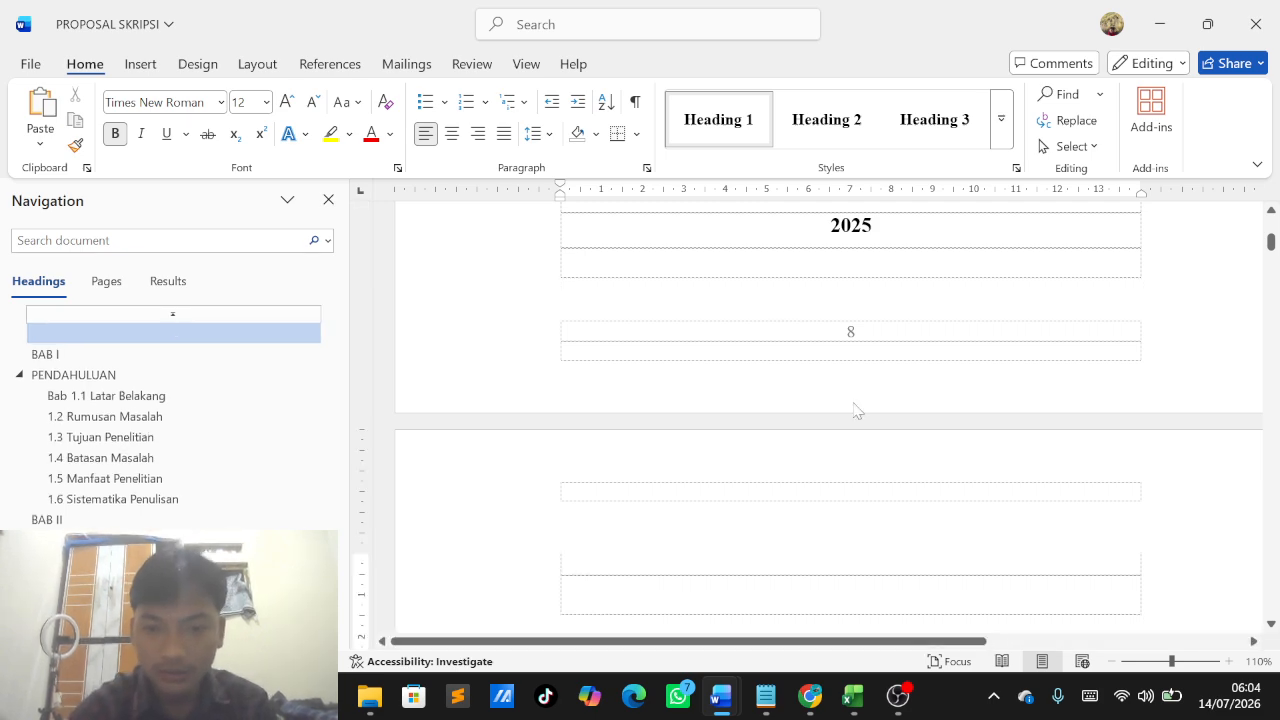
scroll(855, 408, up, 1)
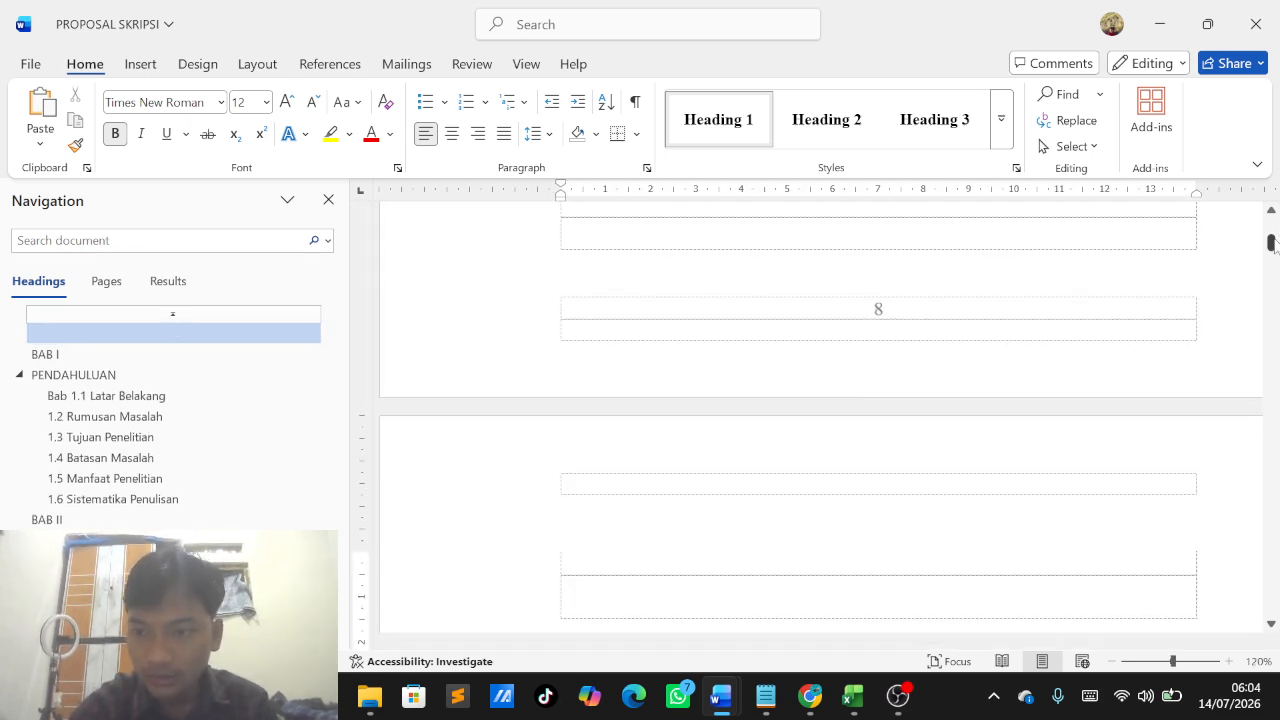
mouse_move(1271, 242)
mouse_down()
mouse_move(1275, 258)
mouse_move(1272, 242)
mouse_up()
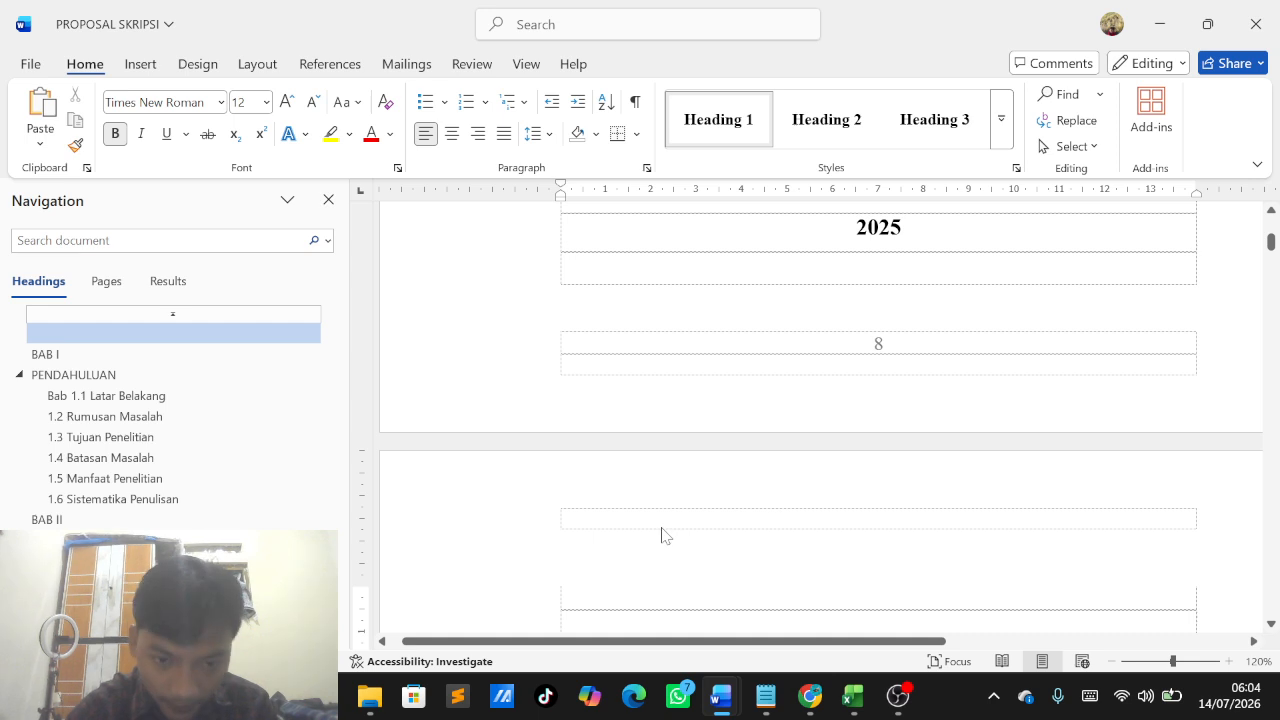
scroll(660, 531, down, 1)
scroll(549, 500, down, 2)
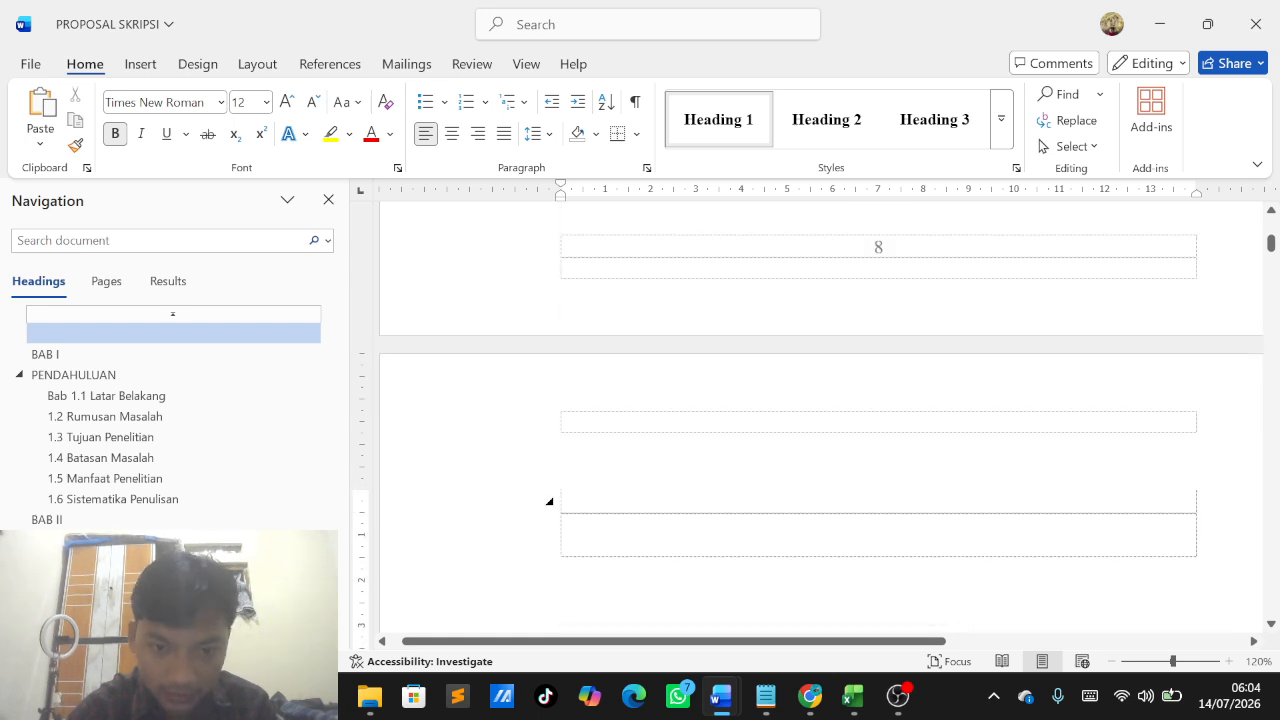
text(D)
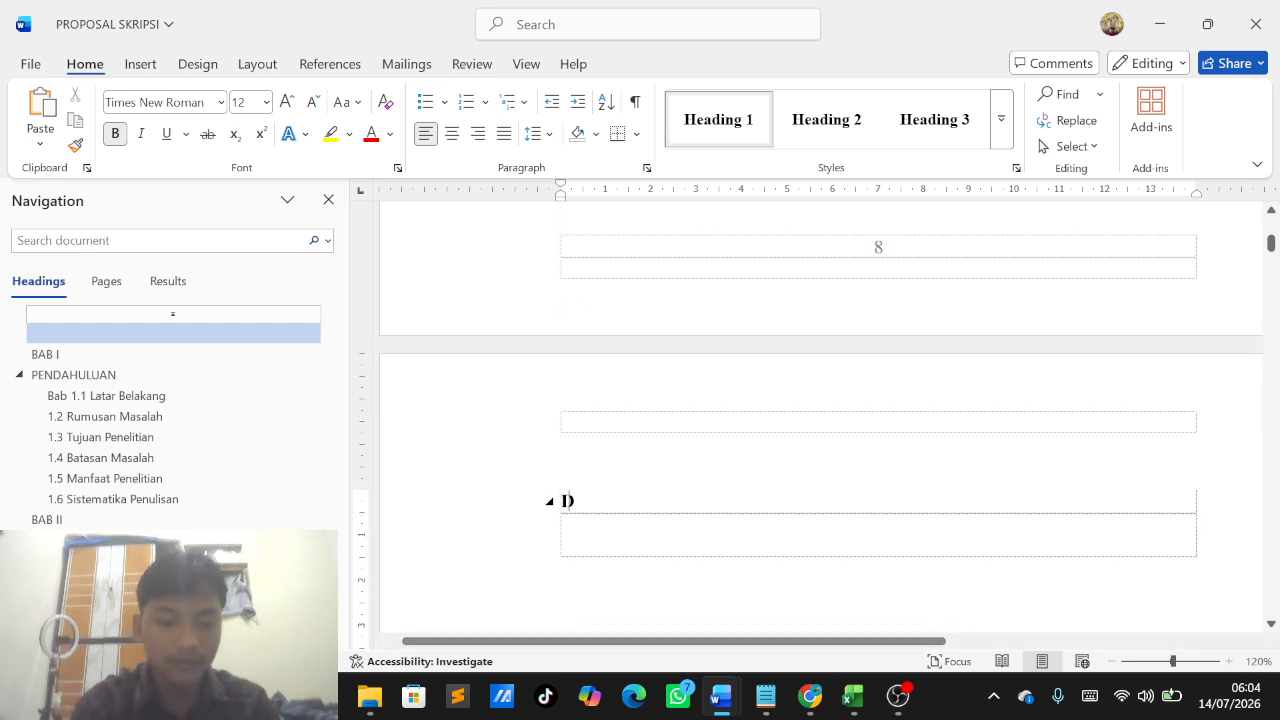
text(aftar )
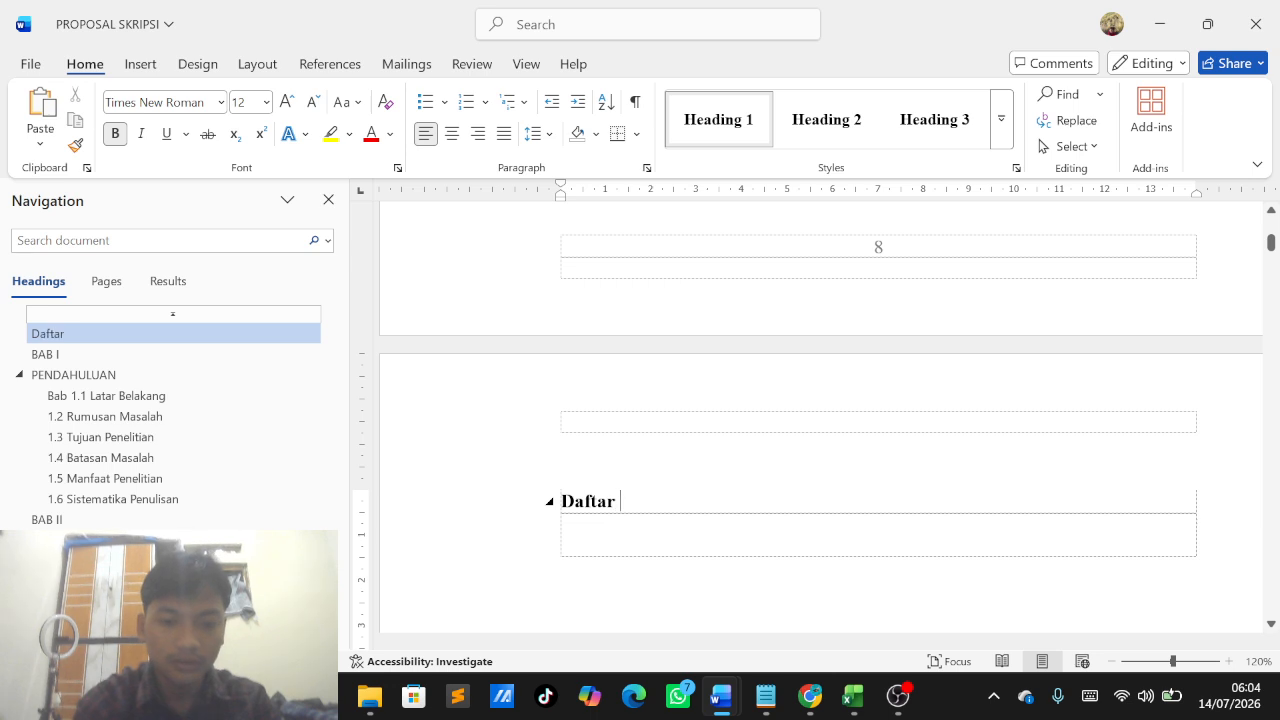
text(Isi)
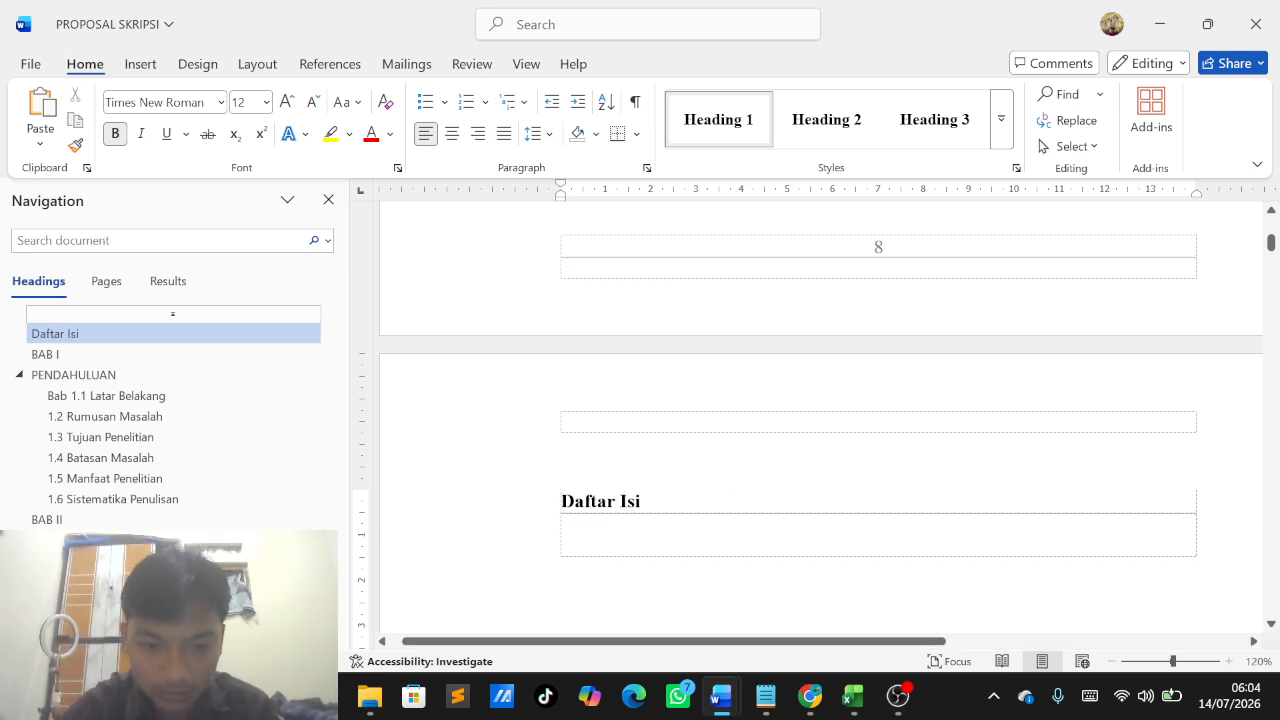
Step: Insert an Automatic Table 1 table of contents below the "Daftar Isi" title and go back to its beginning
click(340, 70)
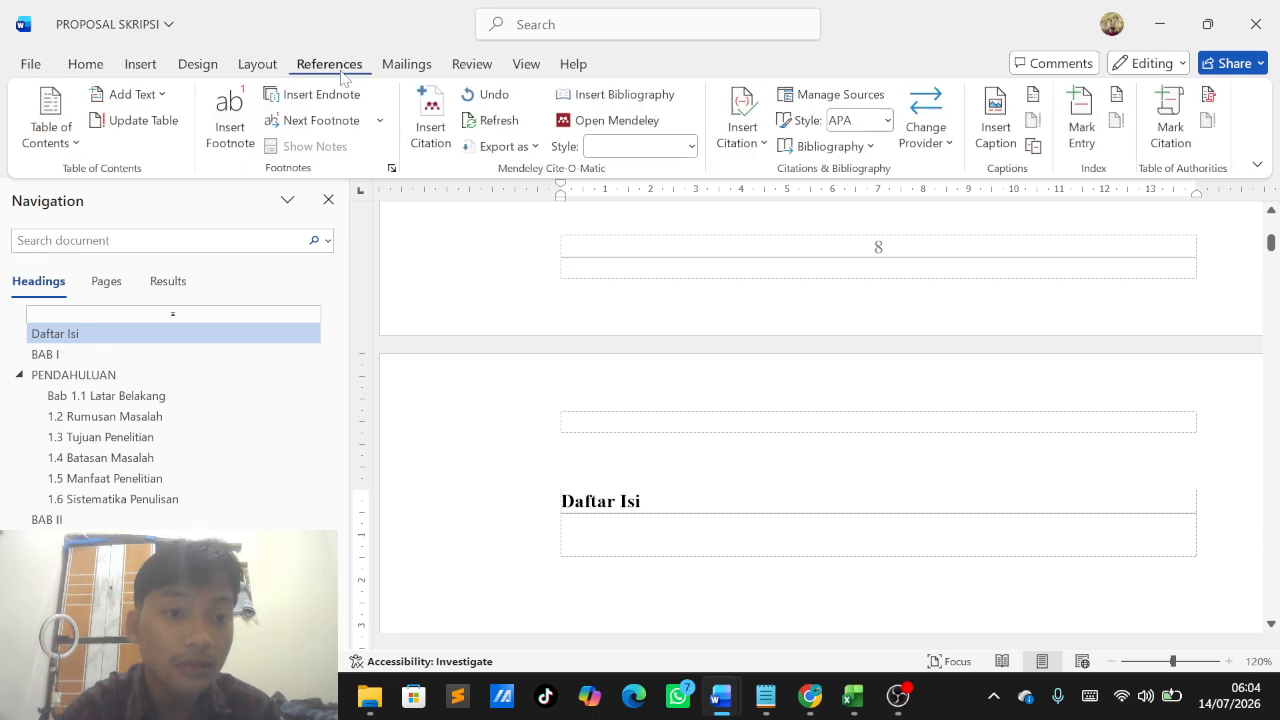
click(54, 124)
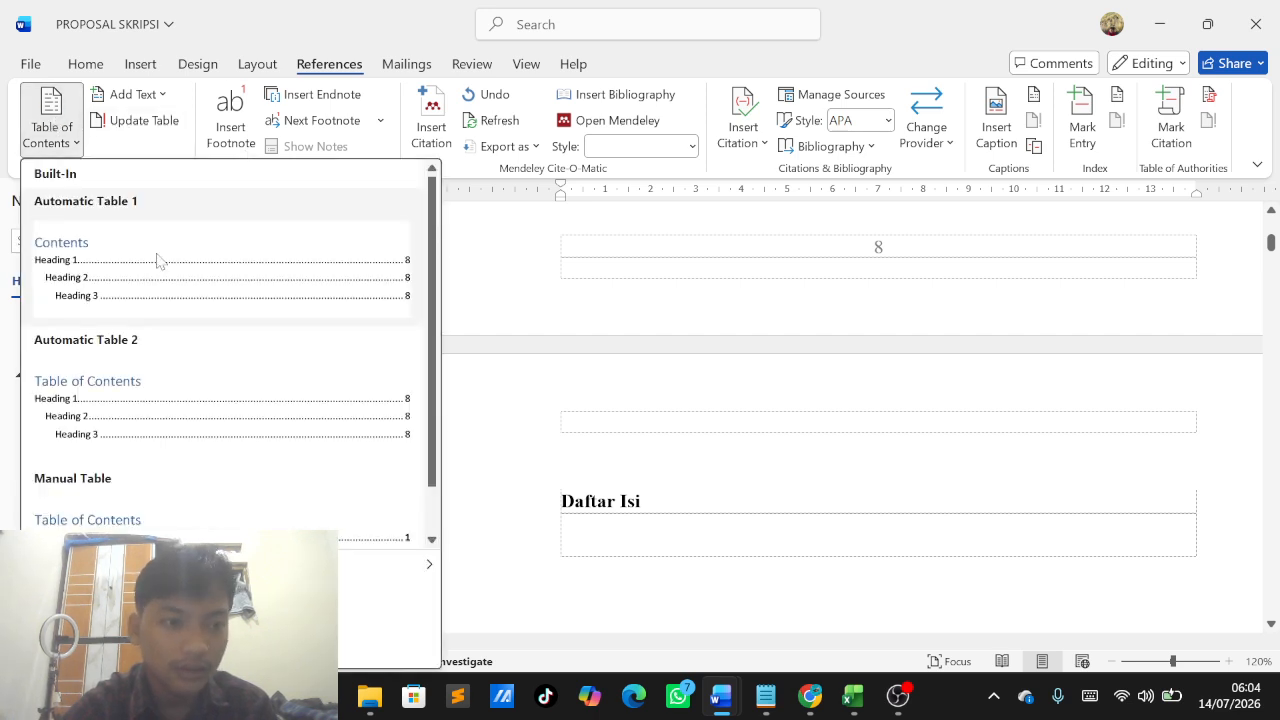
click(93, 263)
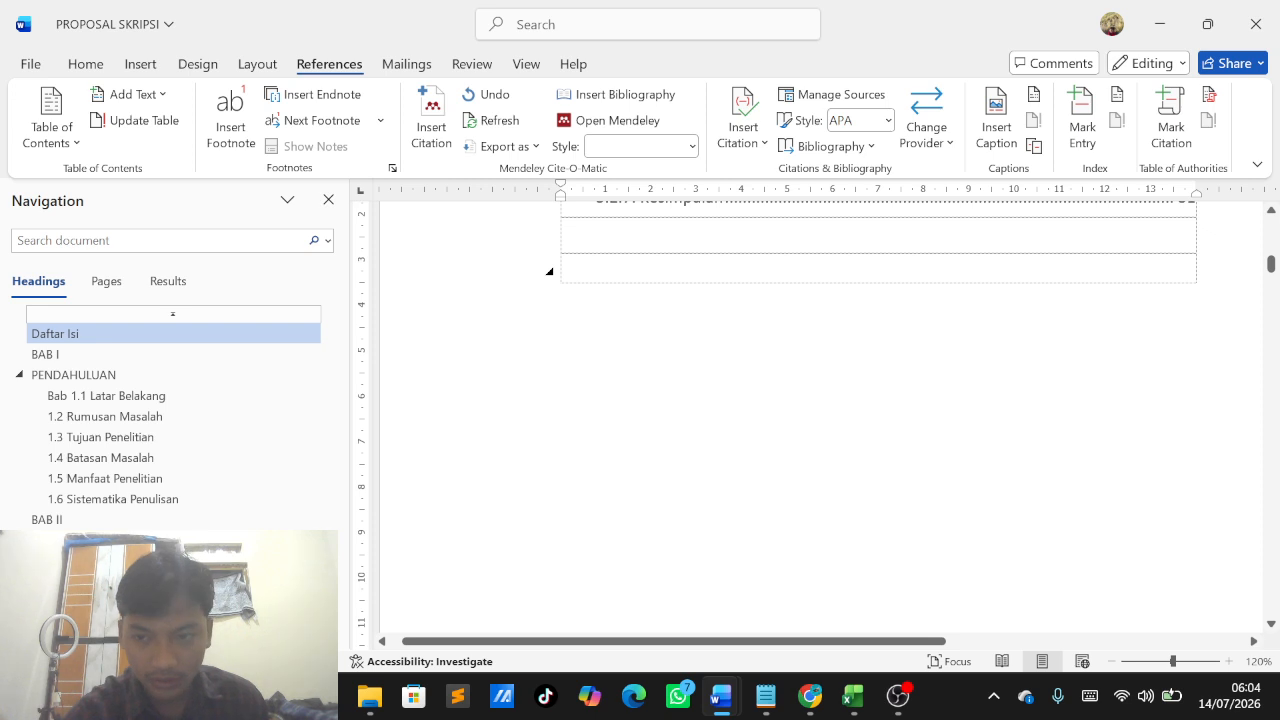
scroll(1273, 255, up, 3)
drag(1273, 255, 1272, 250)
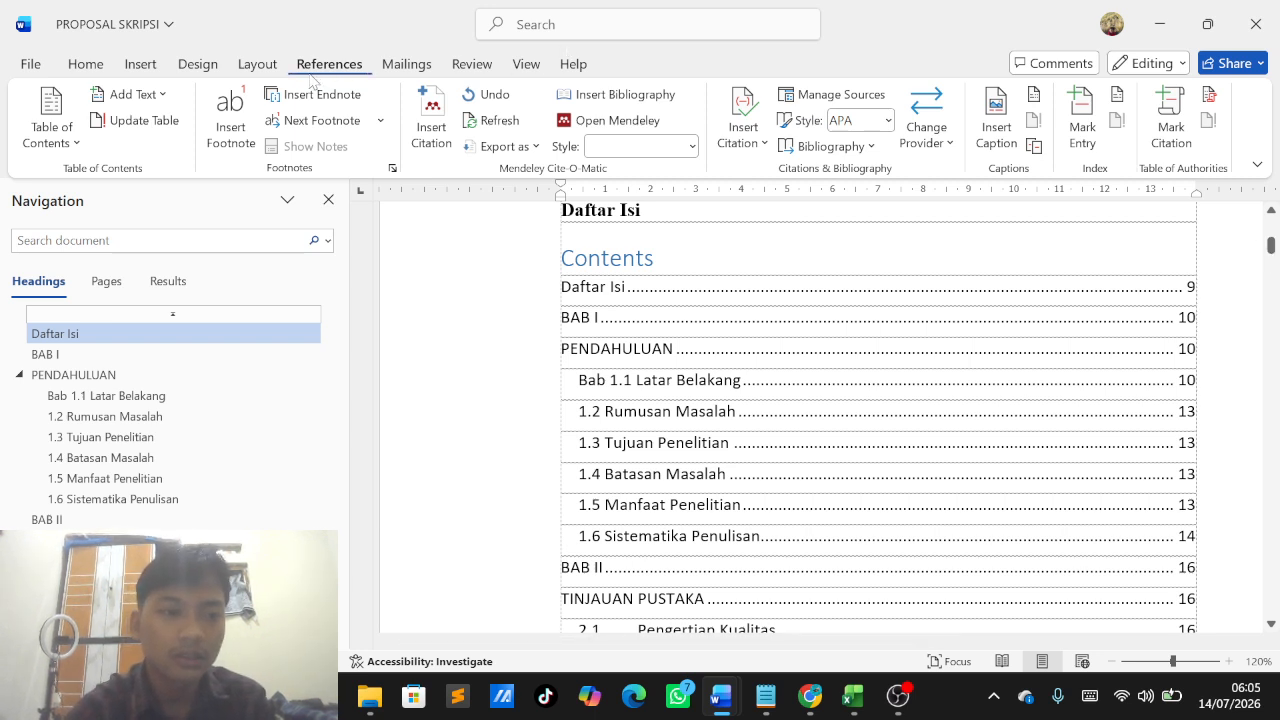
click(57, 131)
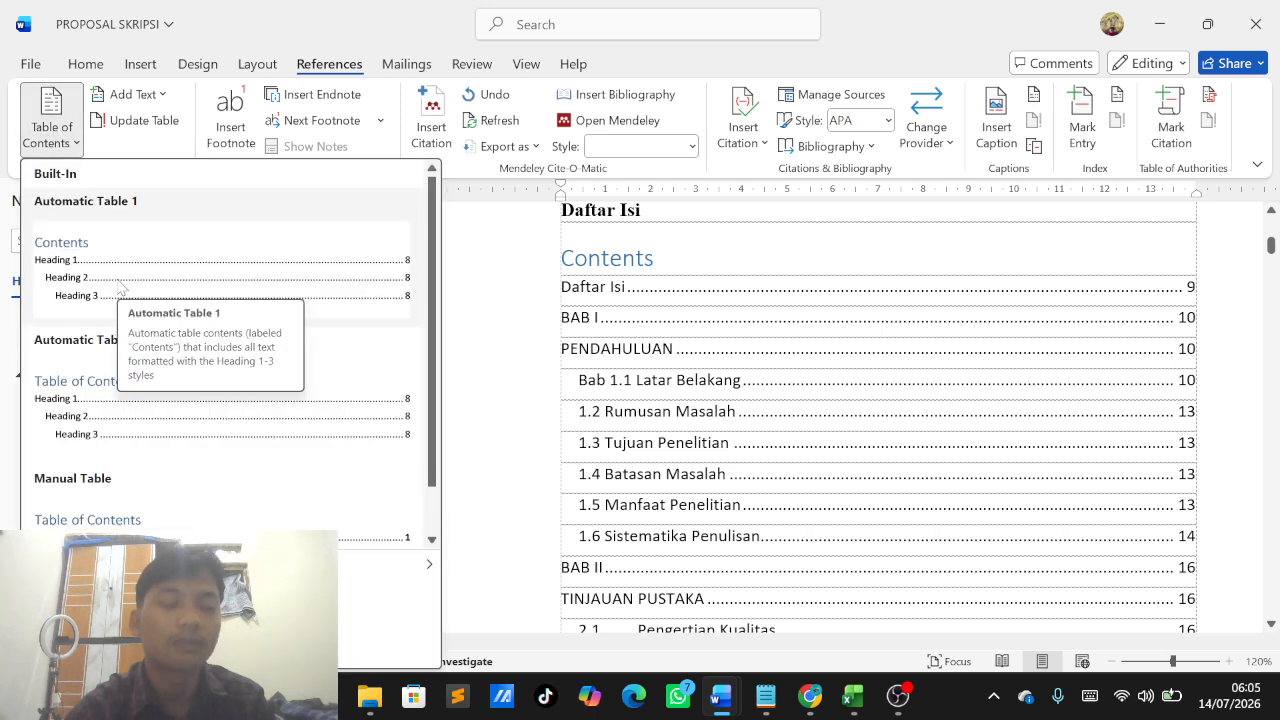
click(767, 381)
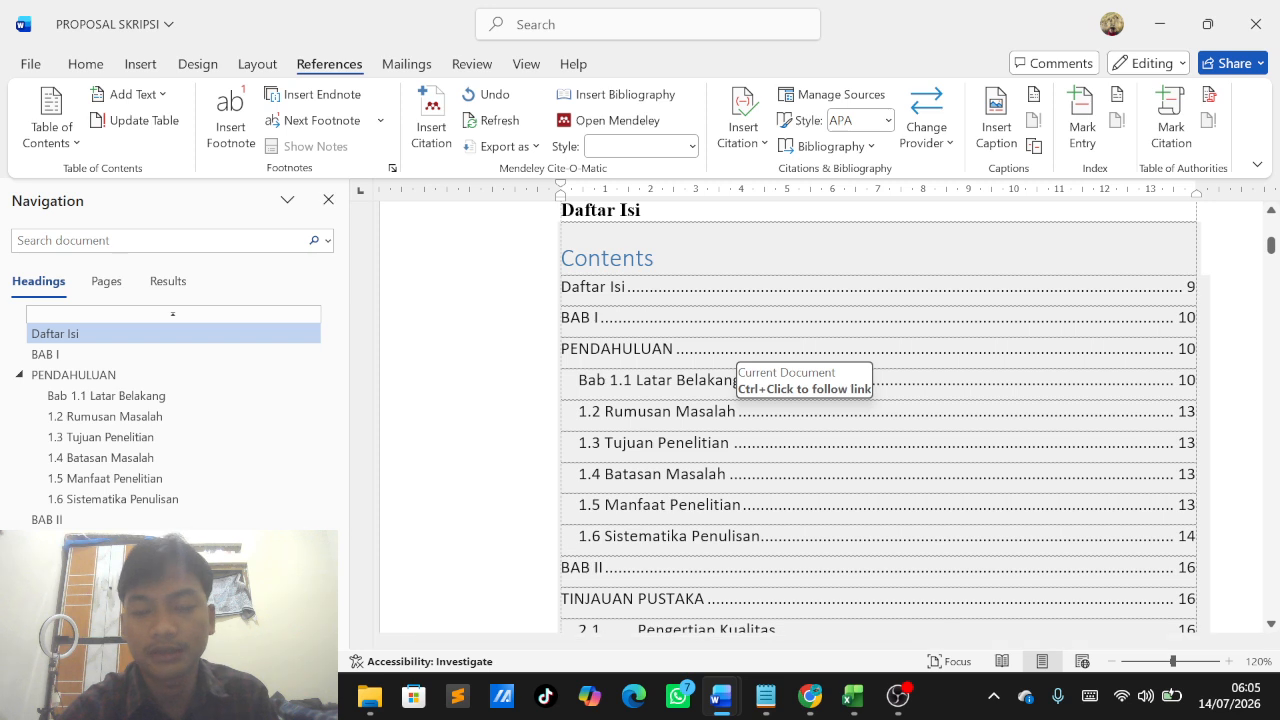
click(900, 697)
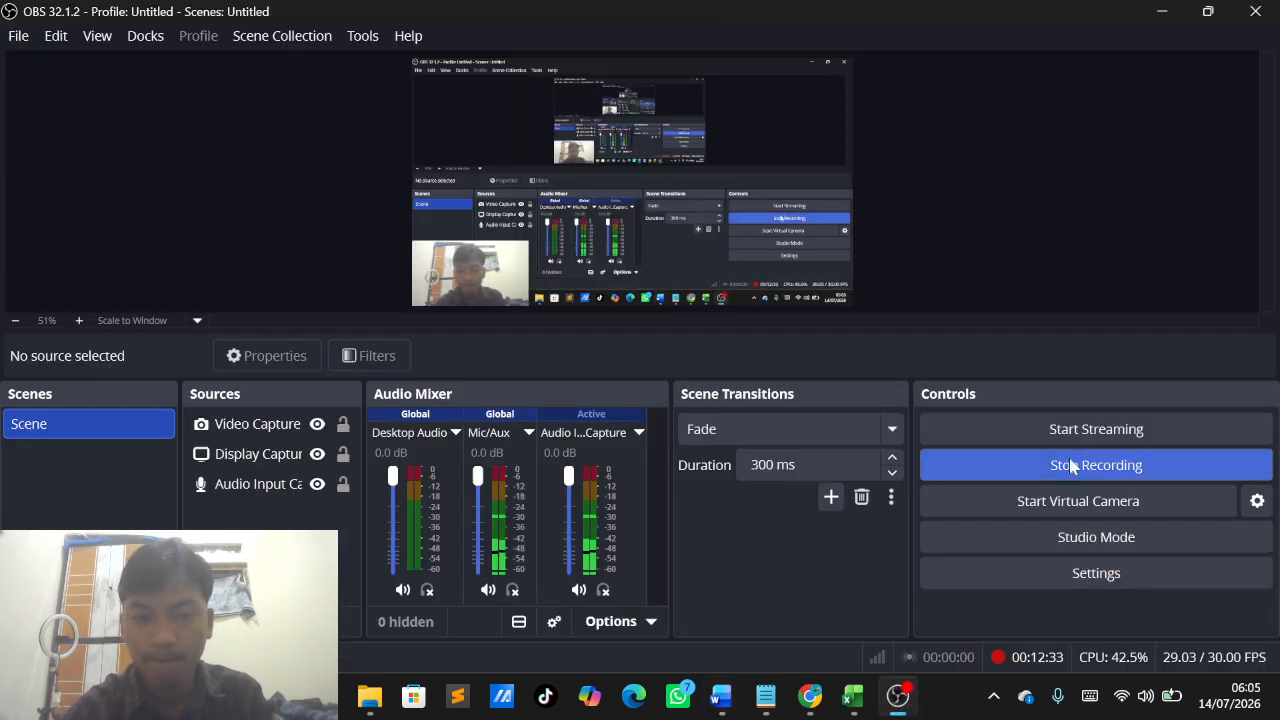